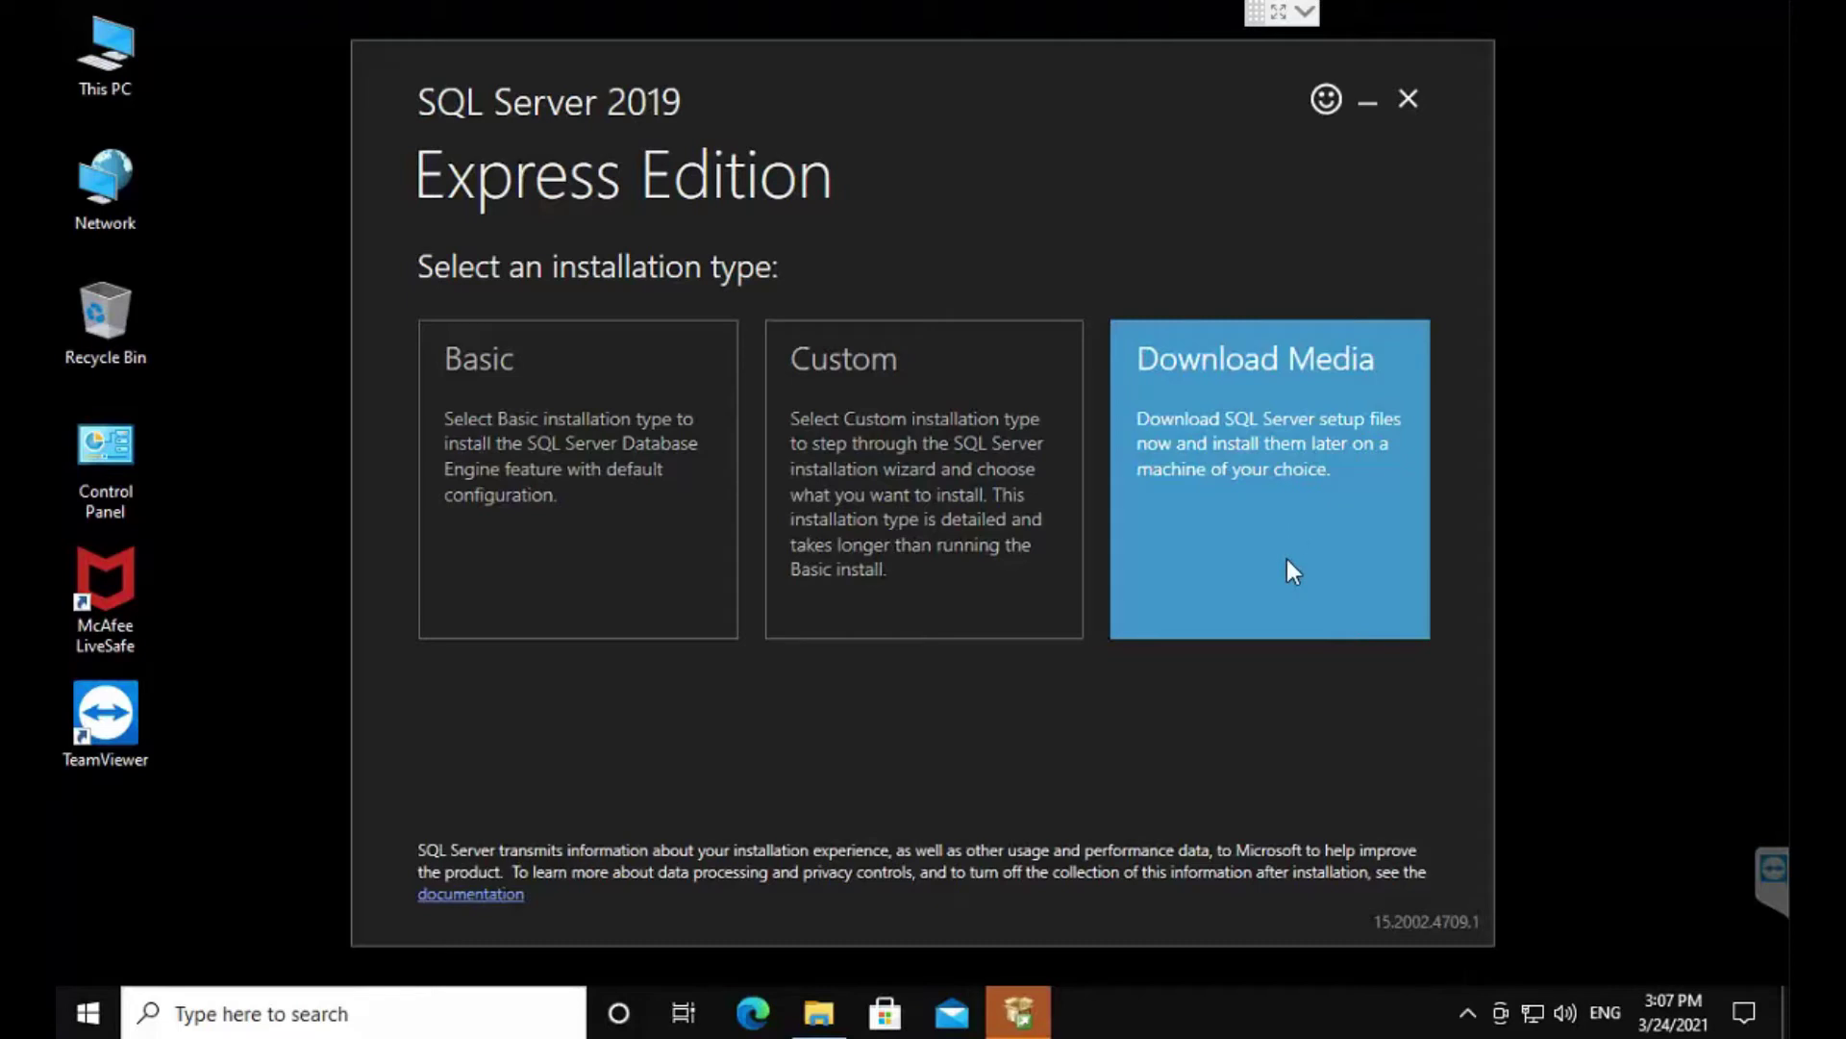
Step: Download the English Express Advanced (796 MB) installation media to the user's Downloads folder
{"action": "left_click", "coordinate": [1353, 541]}
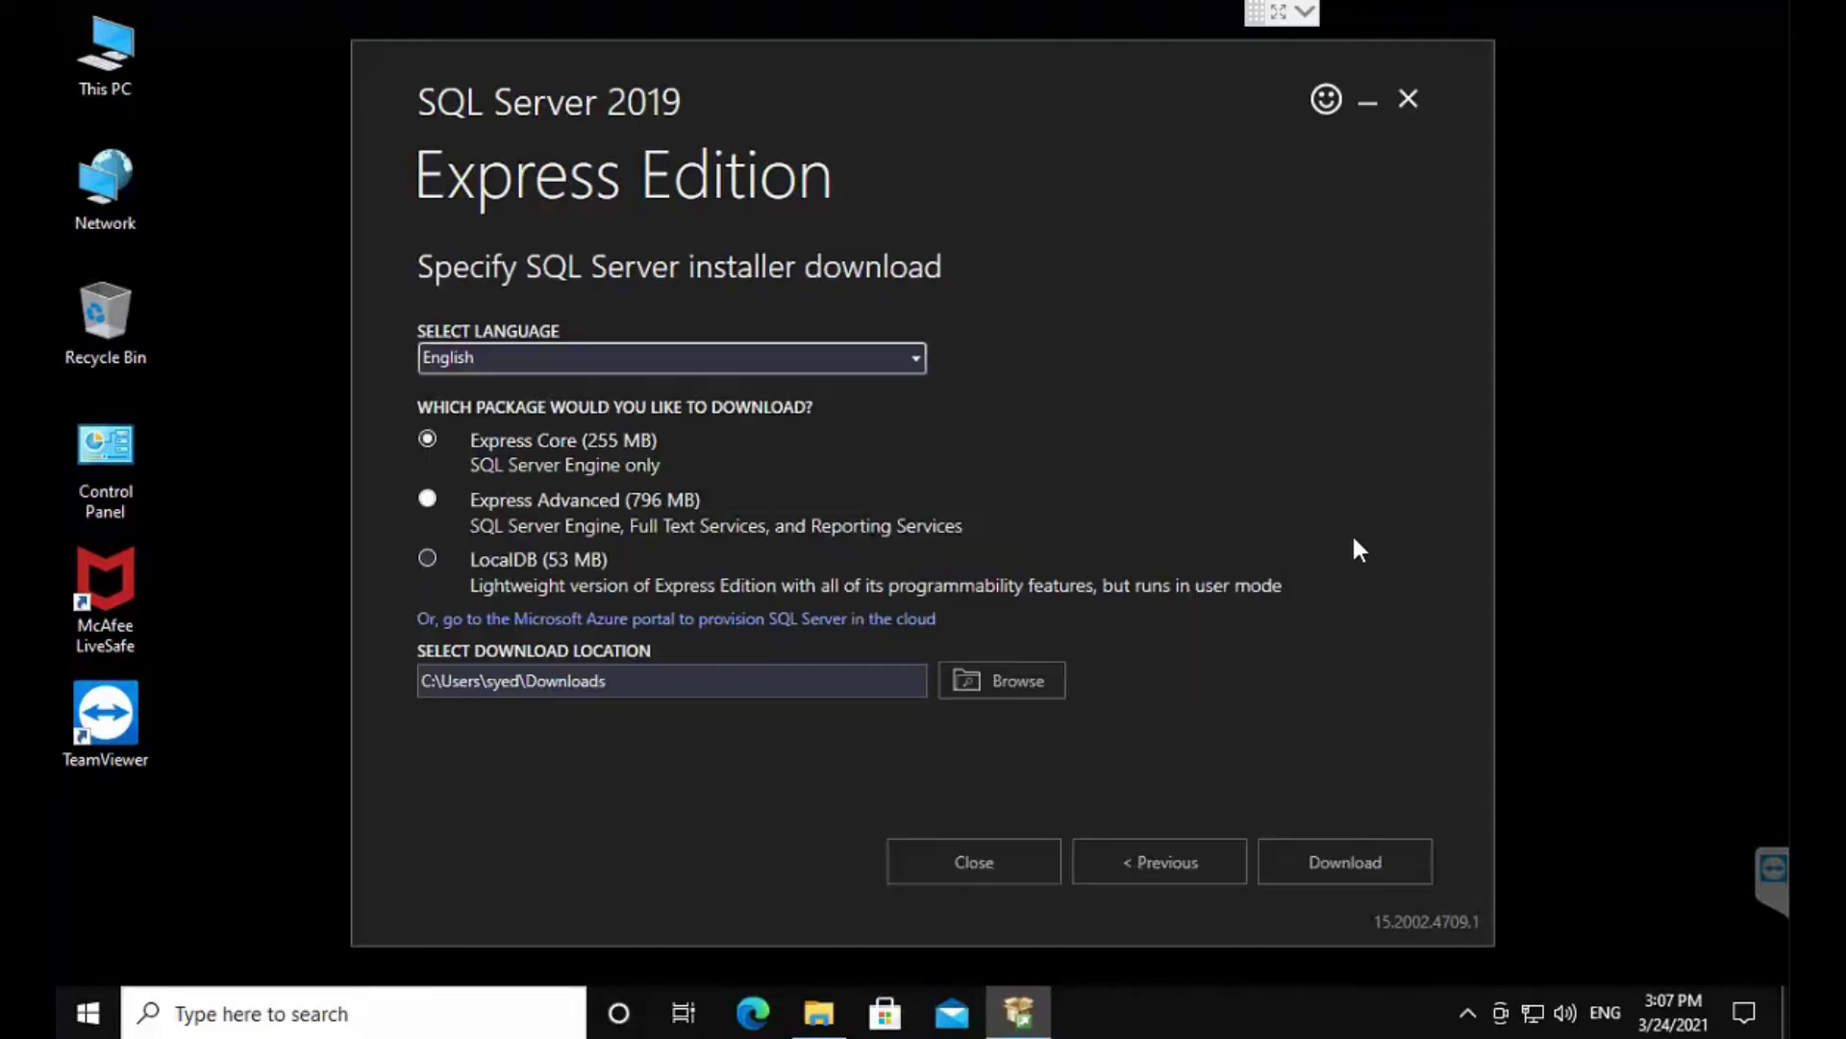
{"action": "left_click", "coordinate": [677, 679]}
{"action": "key", "text": "ctrl+a"}
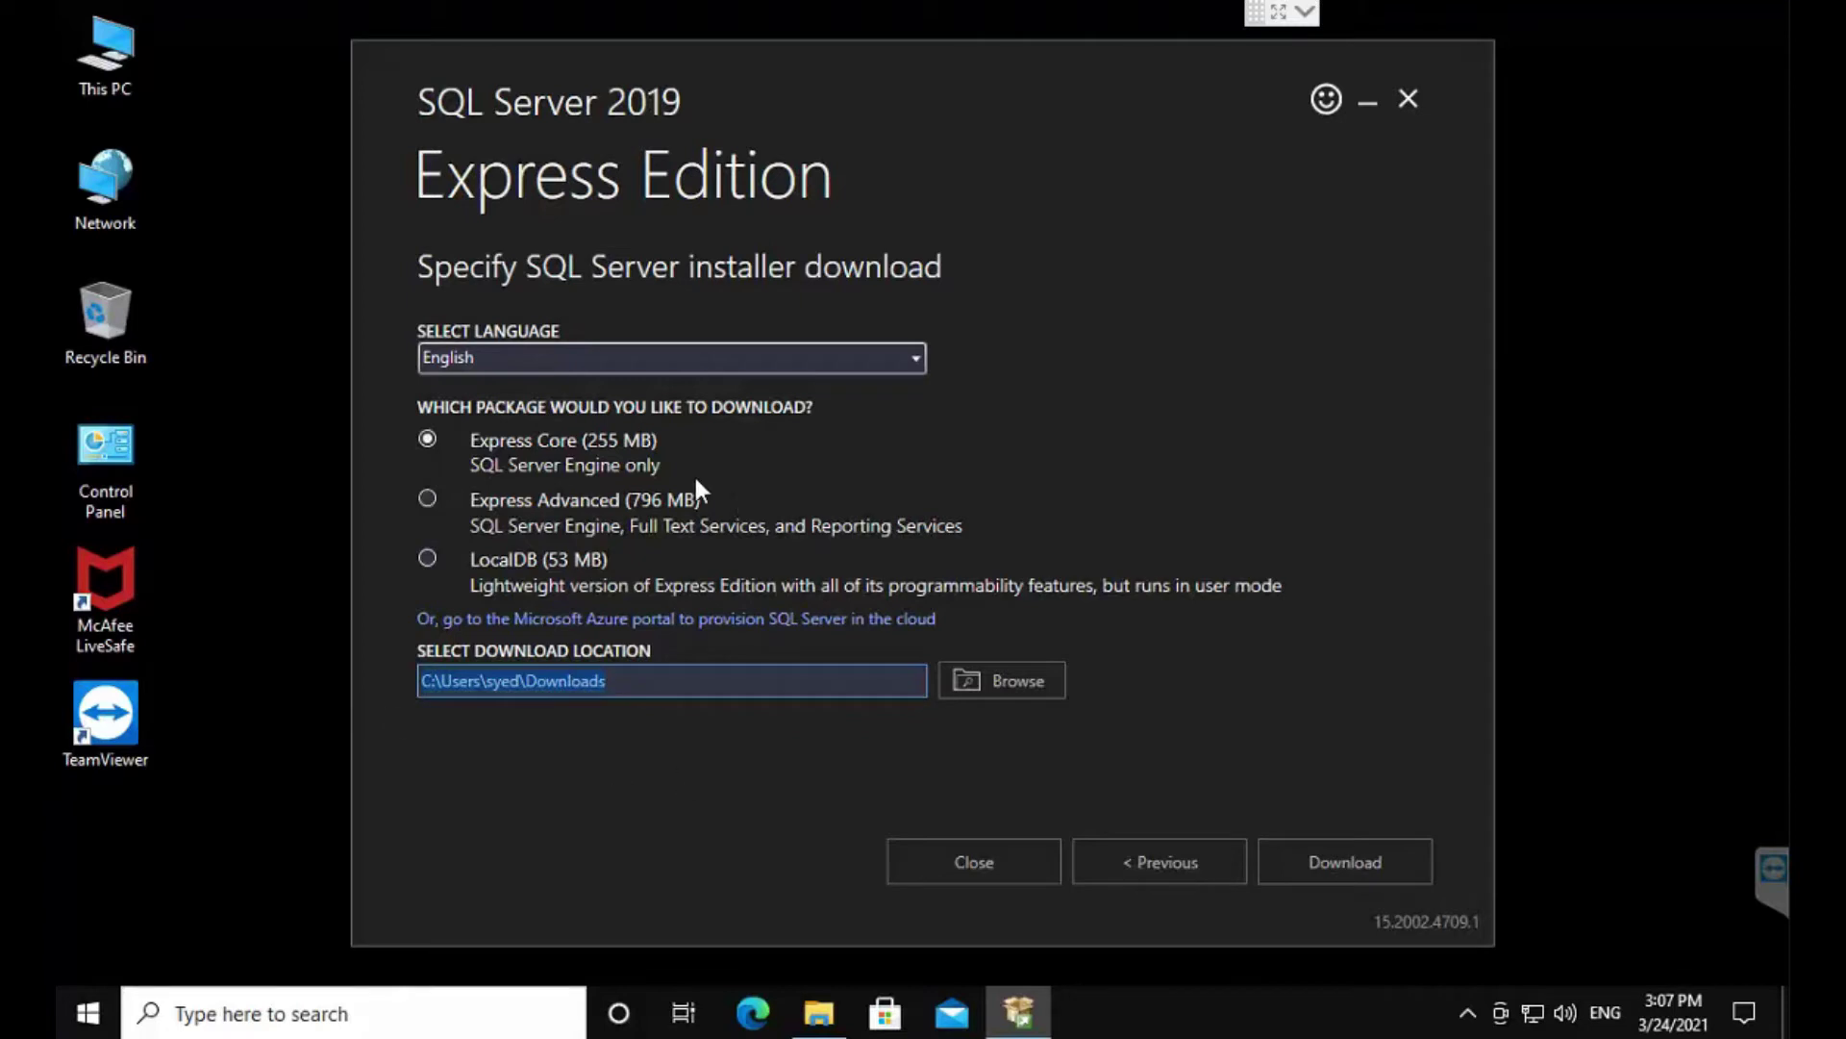
{"action": "left_click", "coordinate": [550, 501]}
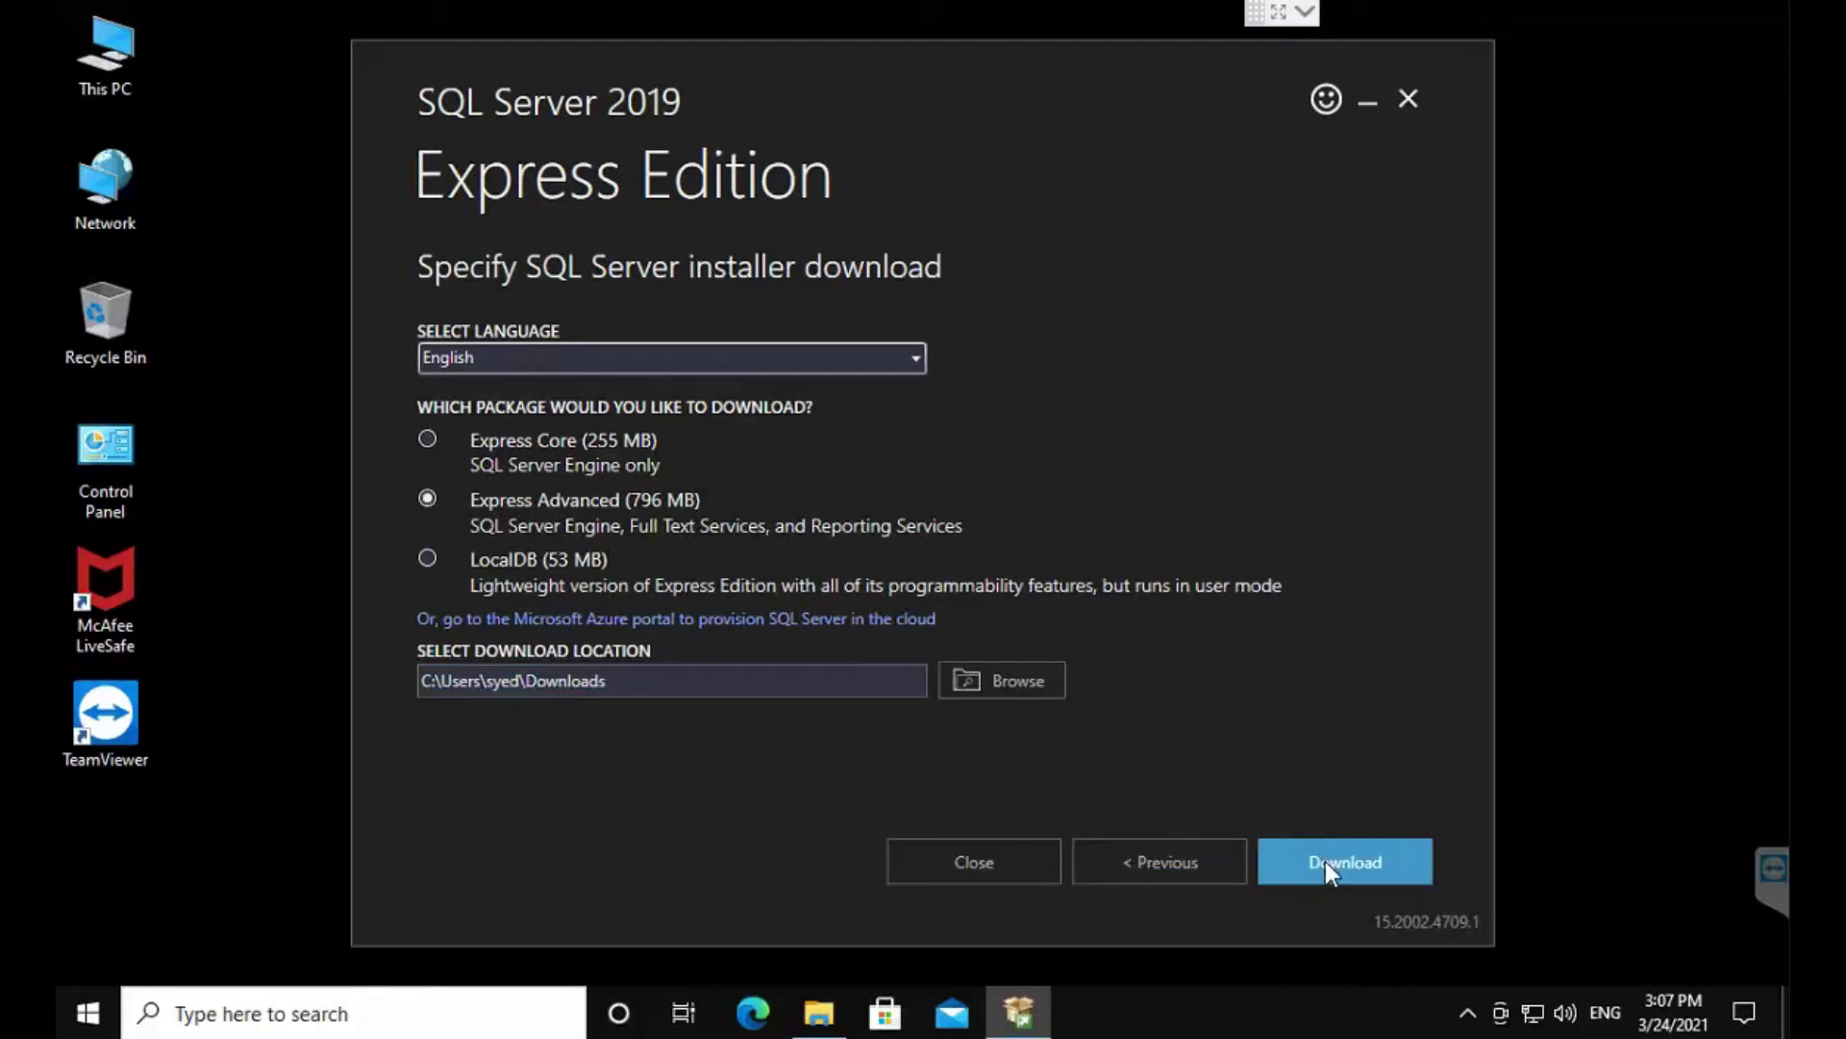
{"action": "left_click_drag", "start_coordinate": [748, 676], "coordinate": [328, 651]}
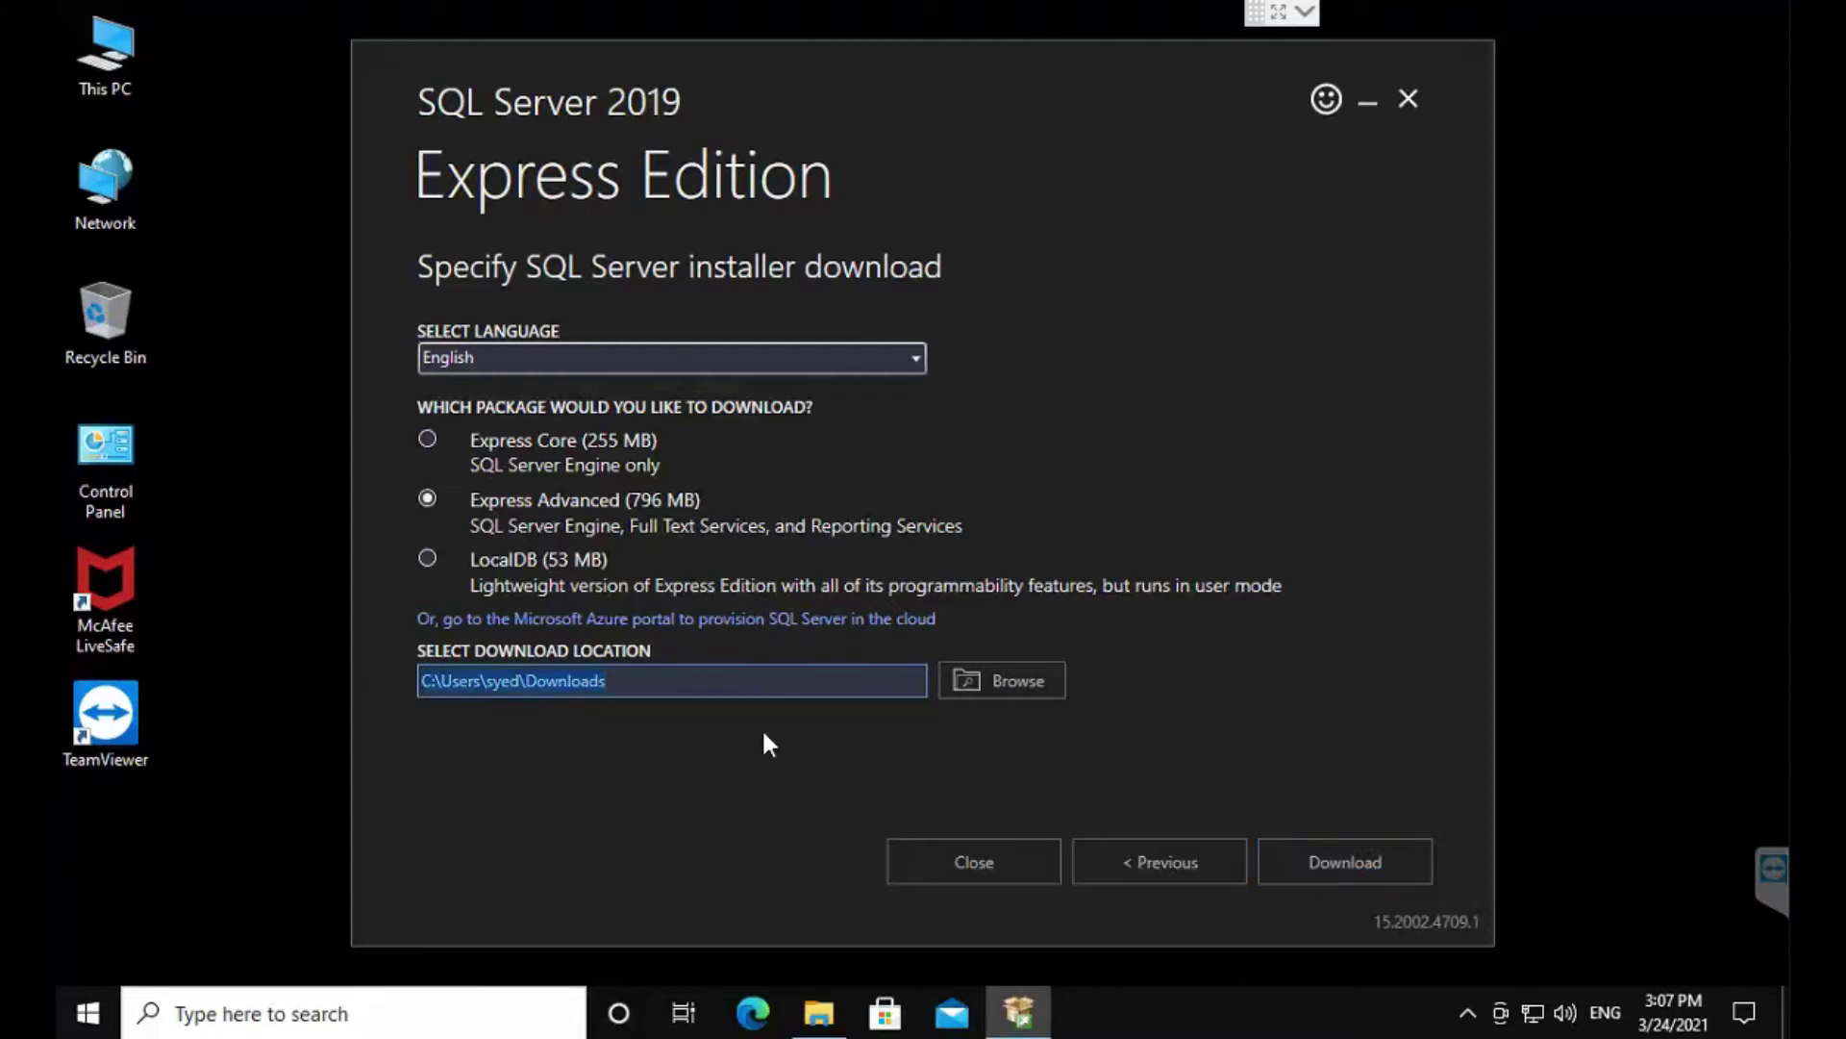
{"action": "left_click", "coordinate": [1300, 875]}
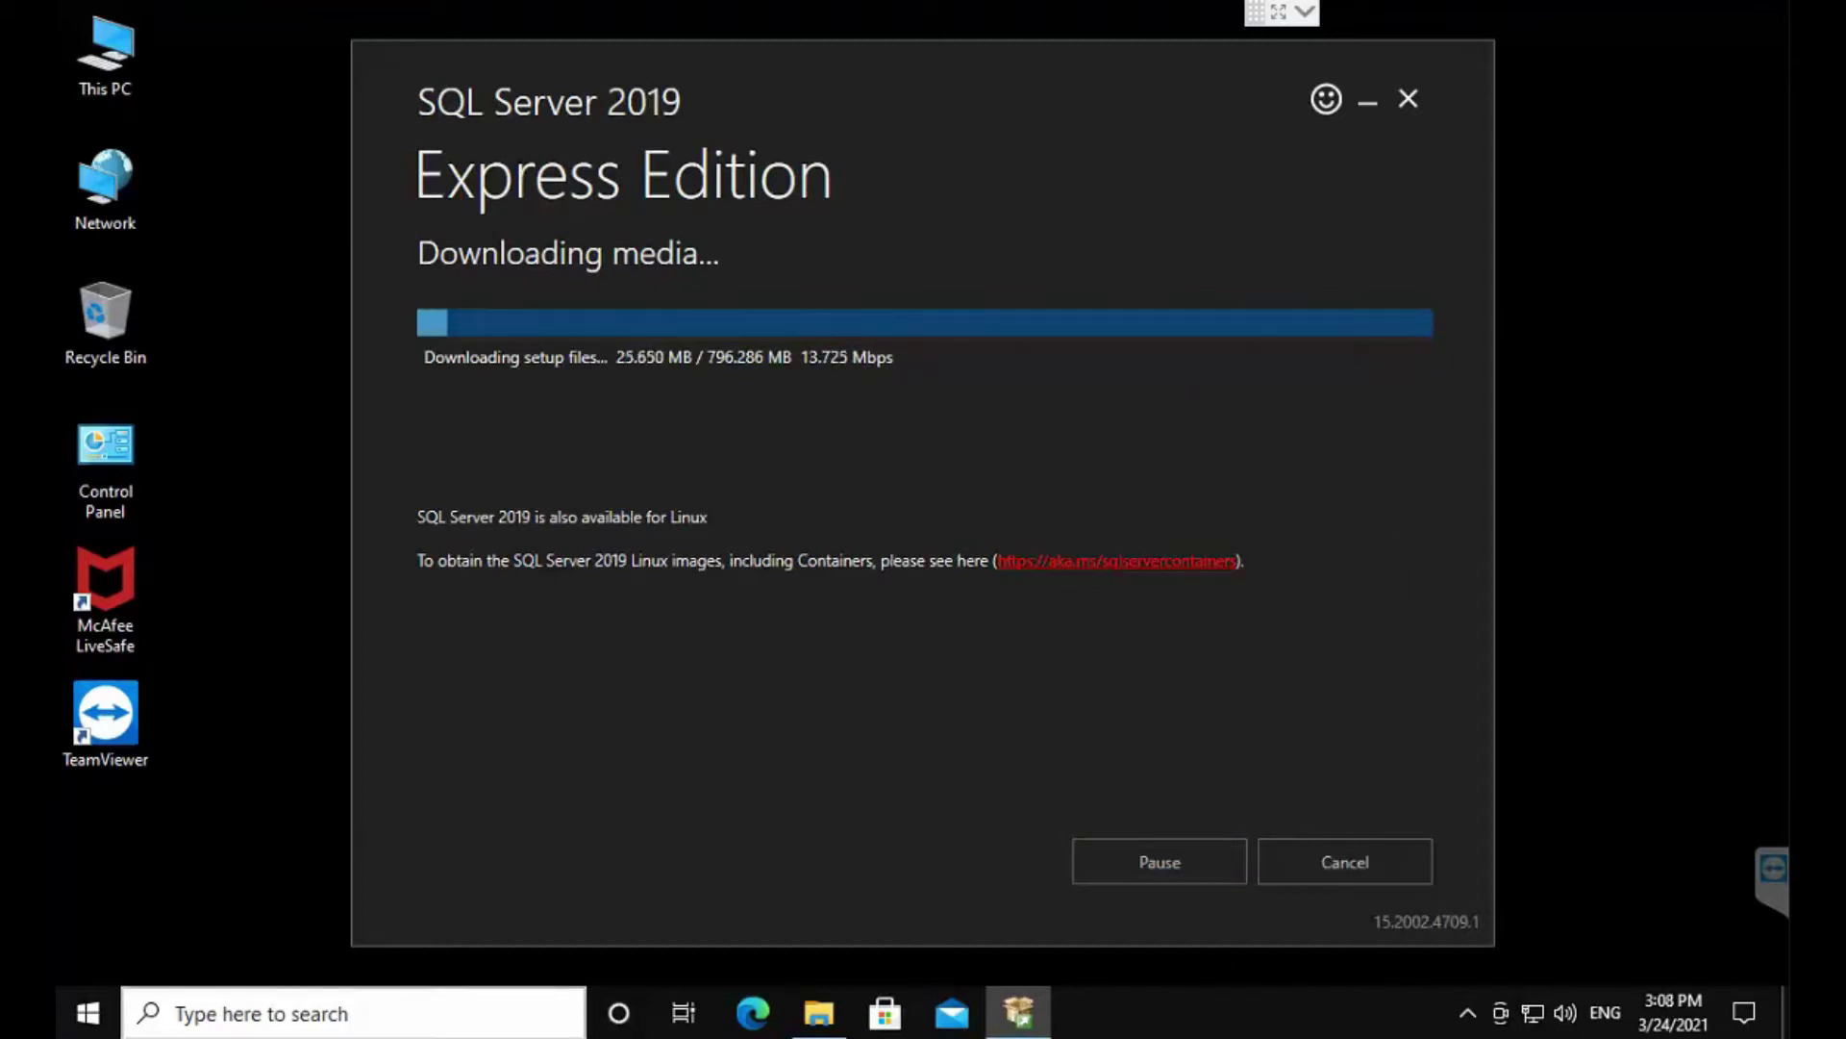
{"action": "mouse_move", "coordinate": [889, 1038]}
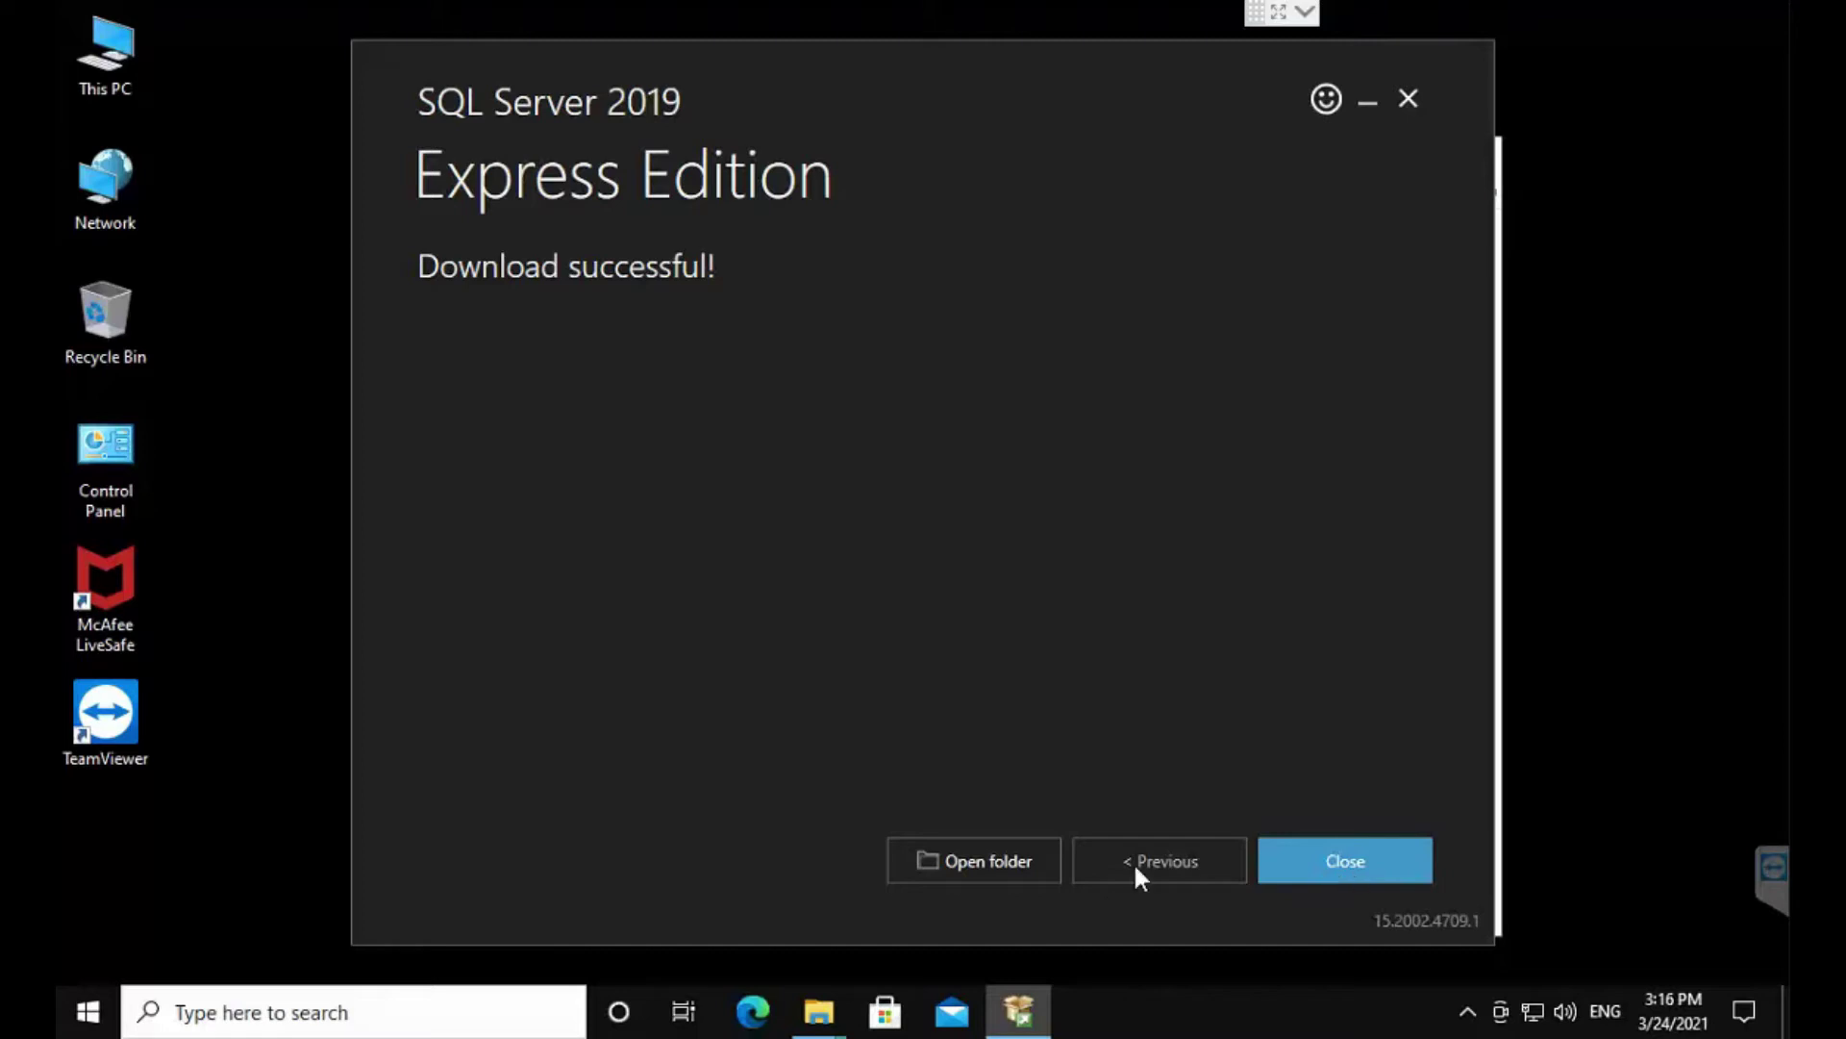
Step: Move the downloaded SQLEXPRADV_x64_ENU file from the Downloads folder into the MaintSI Setup folder on drive D
{"action": "left_click", "coordinate": [995, 868]}
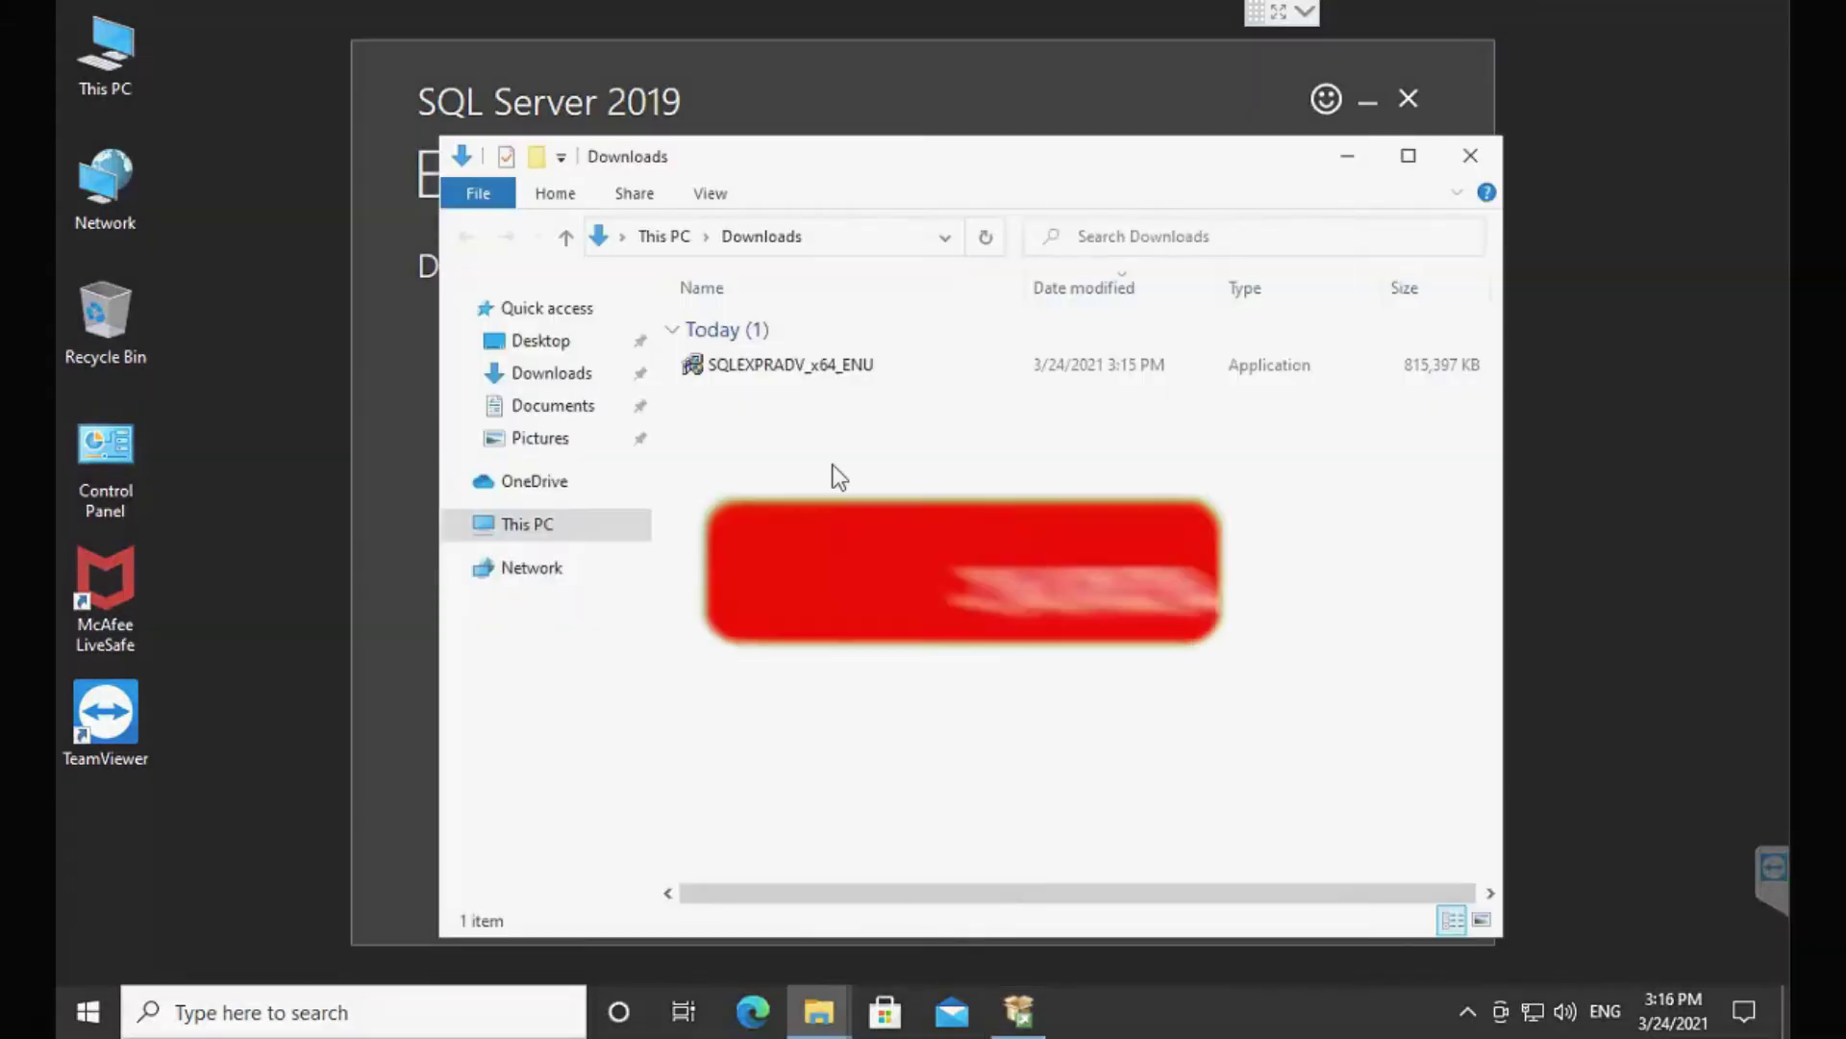
{"action": "left_click", "coordinate": [817, 370]}
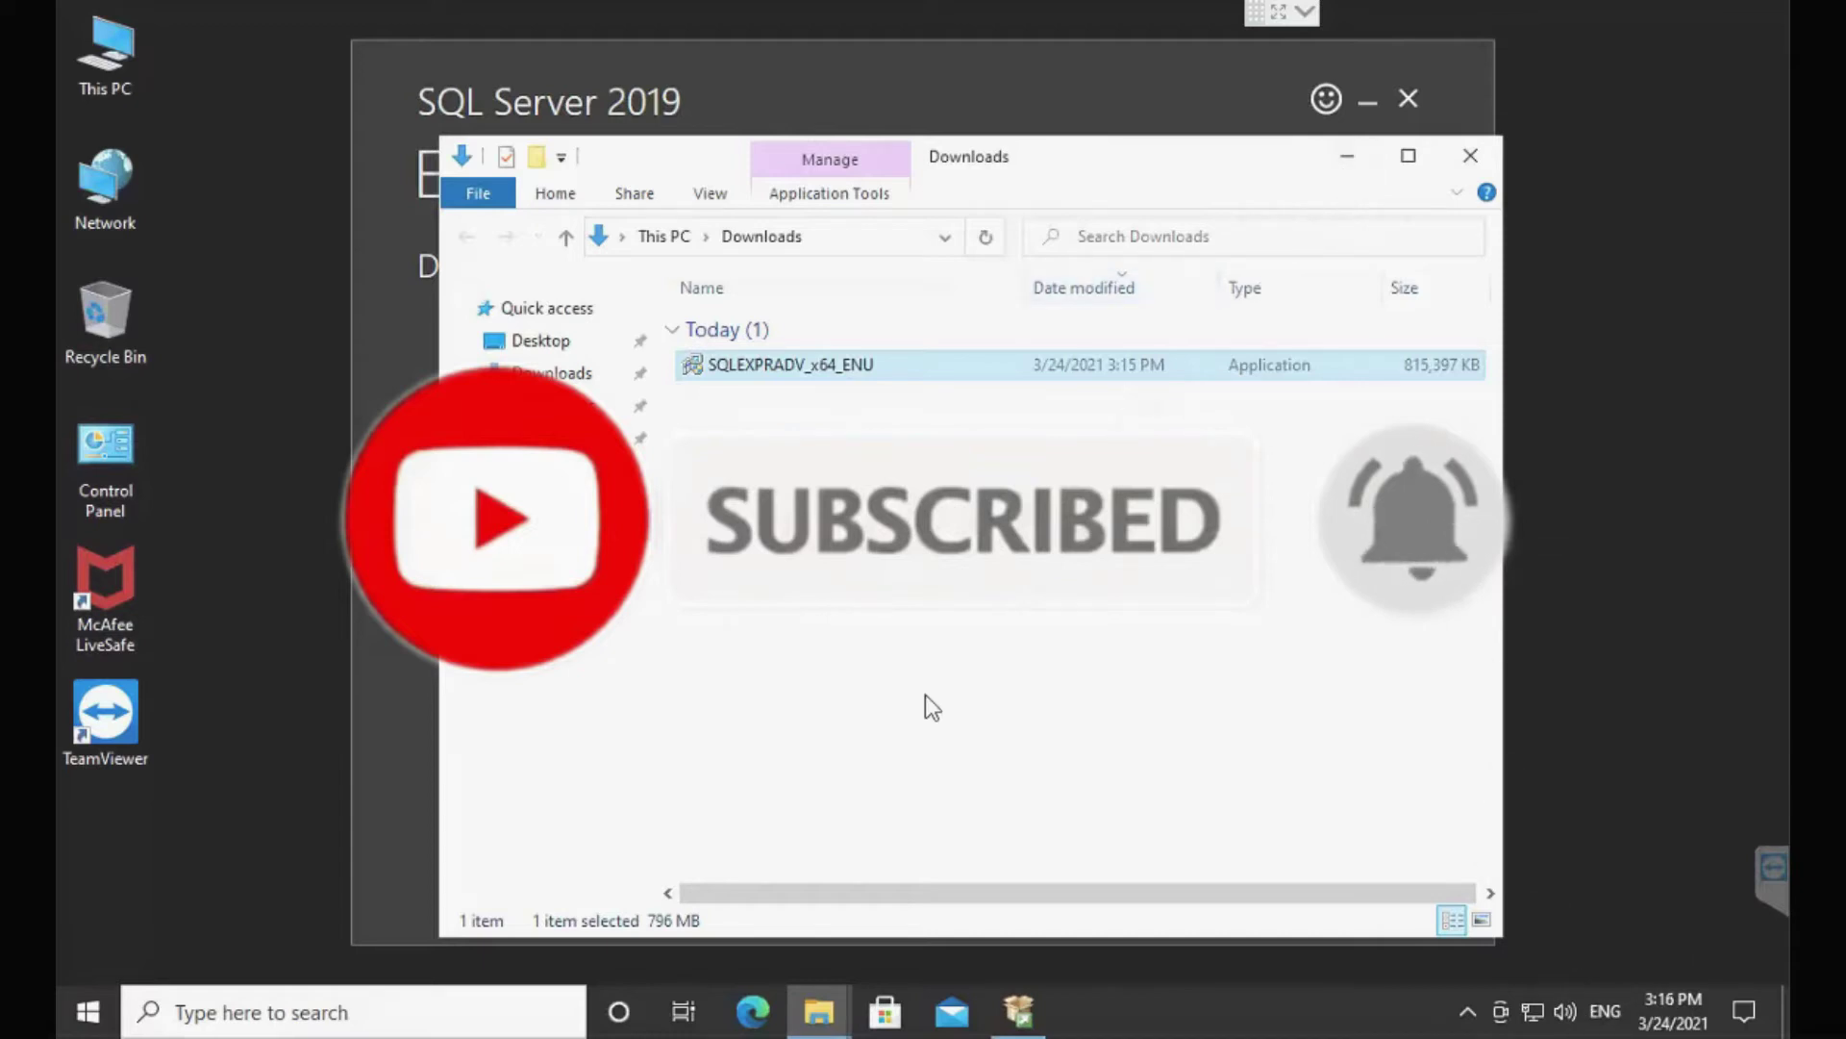
{"action": "key", "text": "super+r"}
{"action": "type", "text": "d"}
{"action": "key", "text": "Return"}
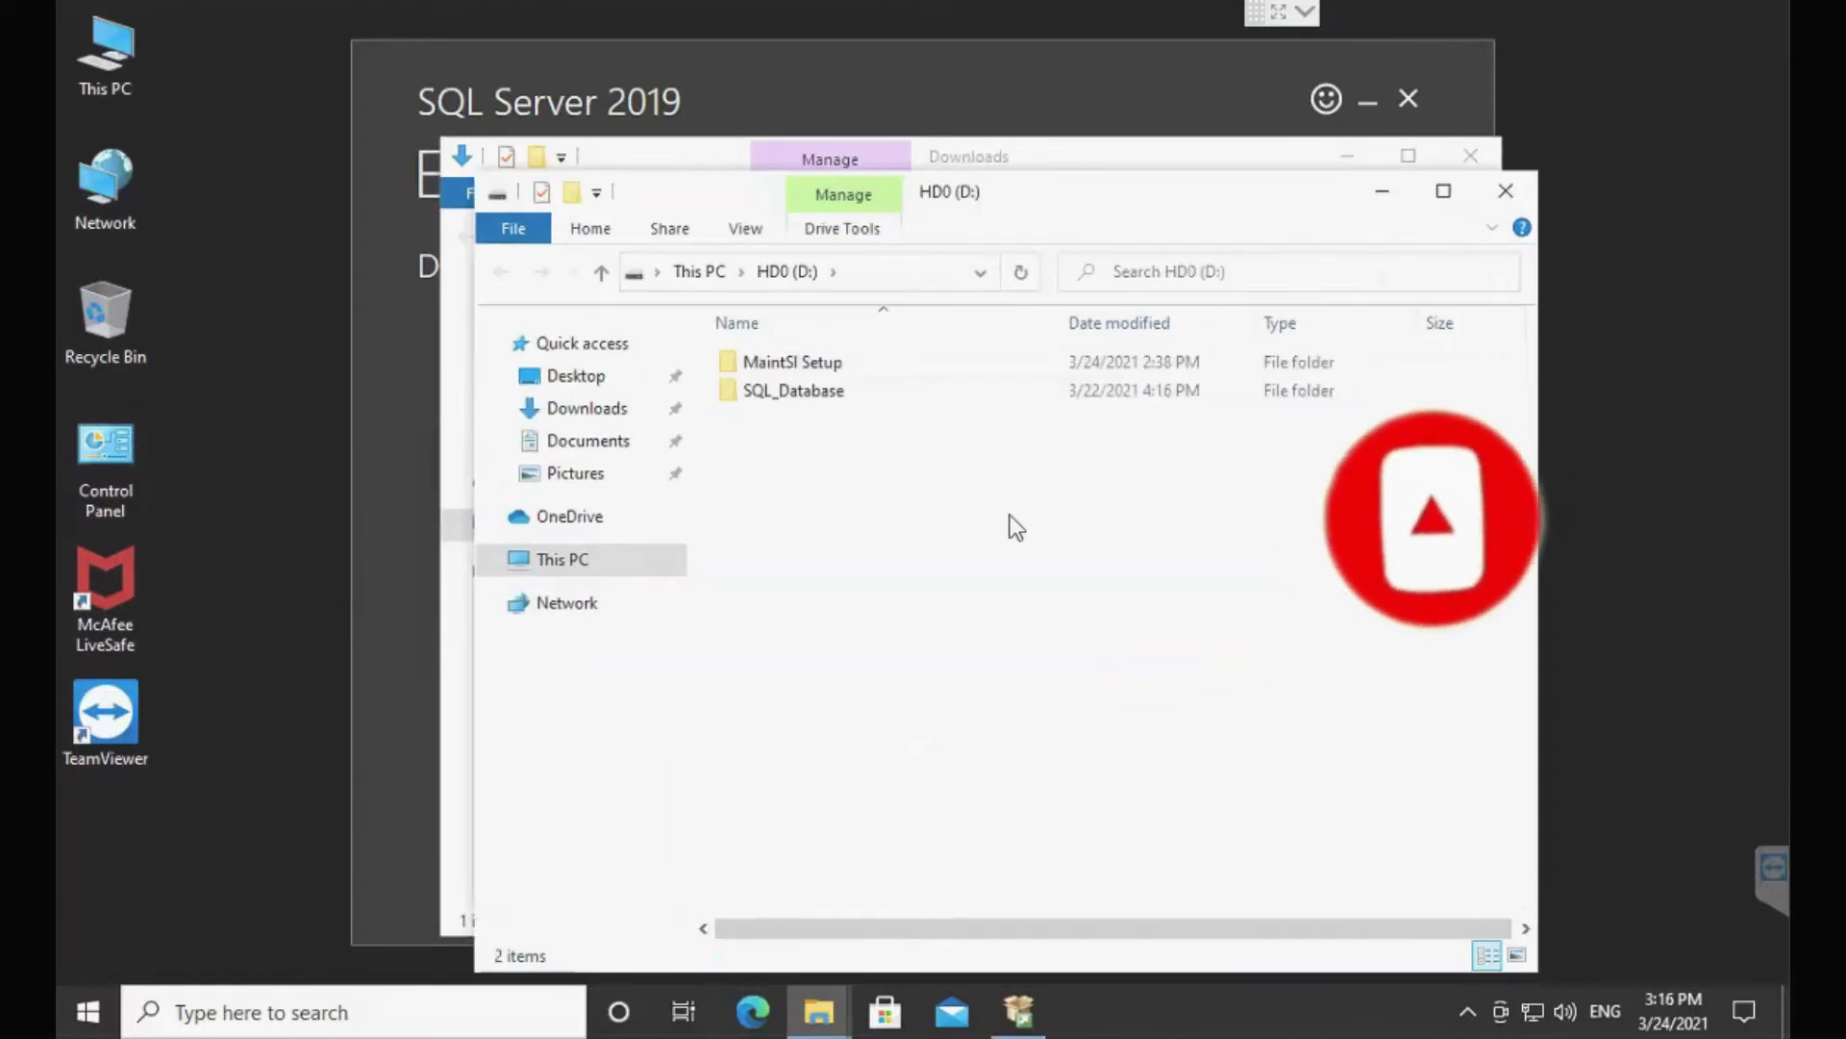
{"action": "double_click", "coordinate": [883, 365]}
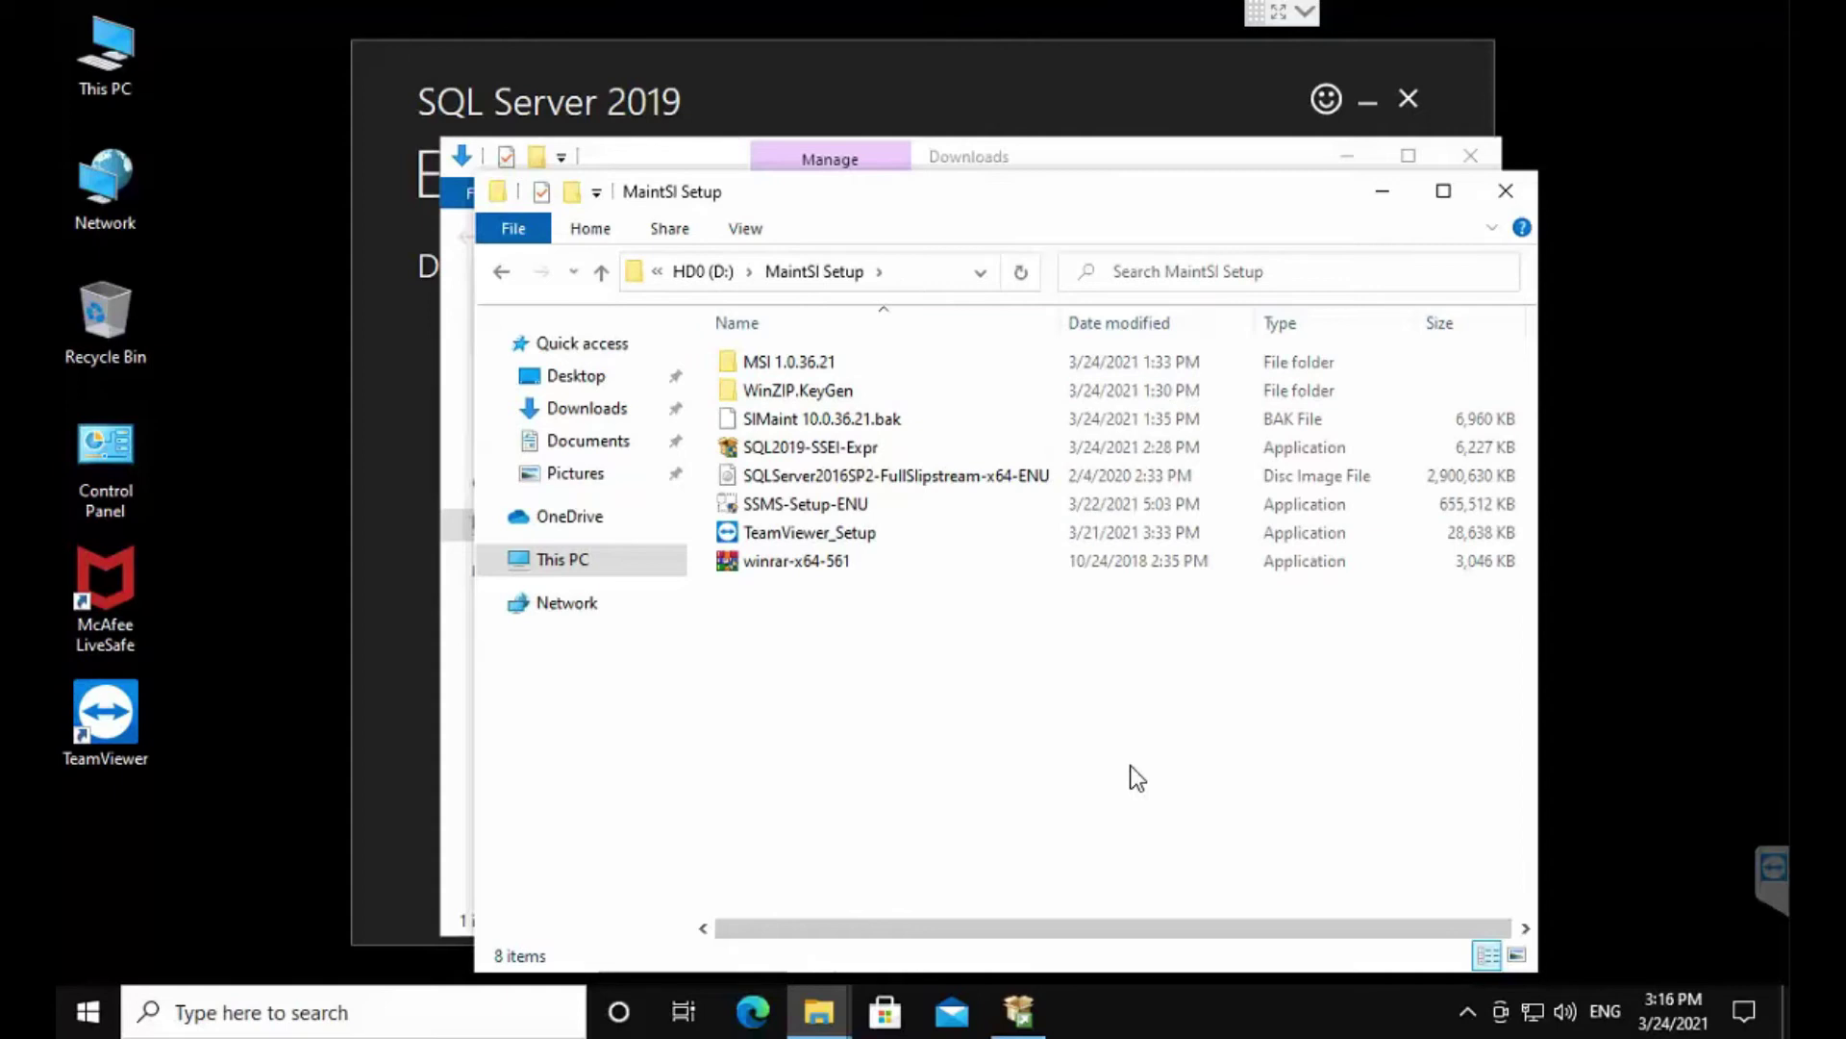
{"action": "key", "text": "ctrl+v"}
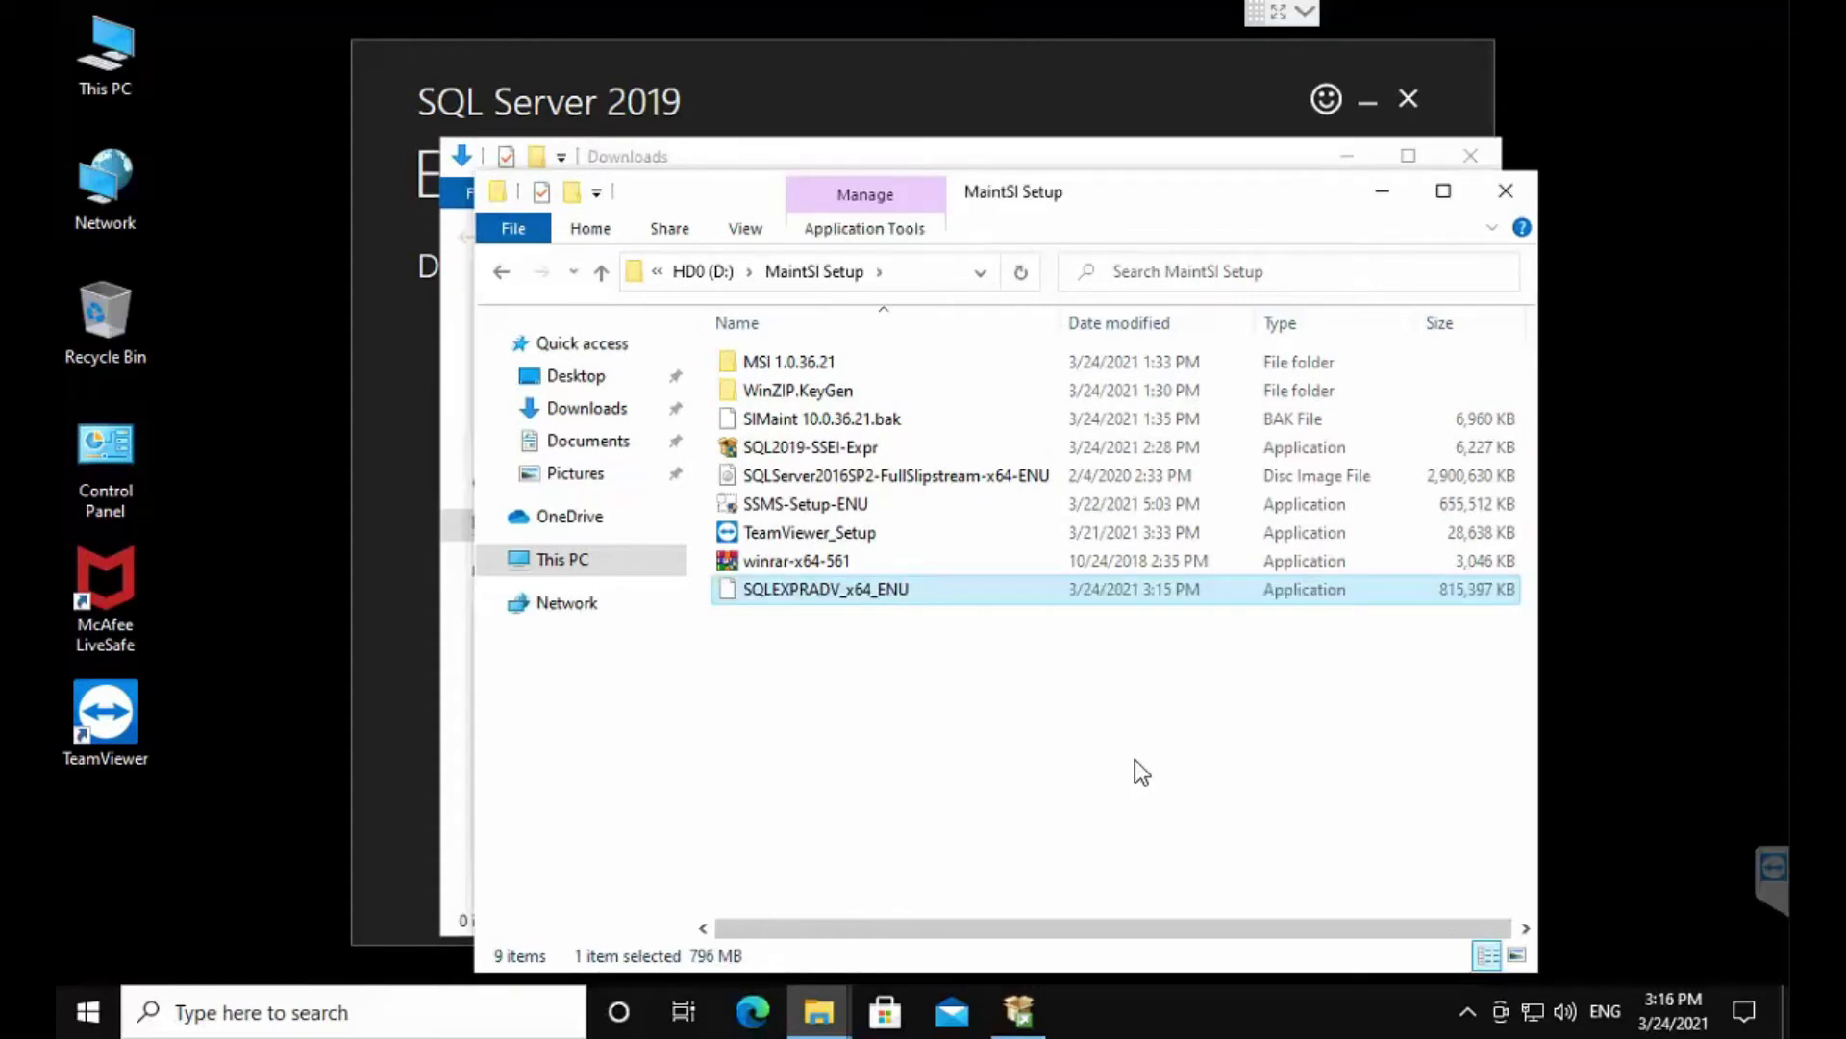
Step: Close the Downloads folder window and the finished SQL Server 2019 Express download wizard
{"action": "left_click", "coordinate": [1471, 157]}
{"action": "left_click", "coordinate": [1075, 112]}
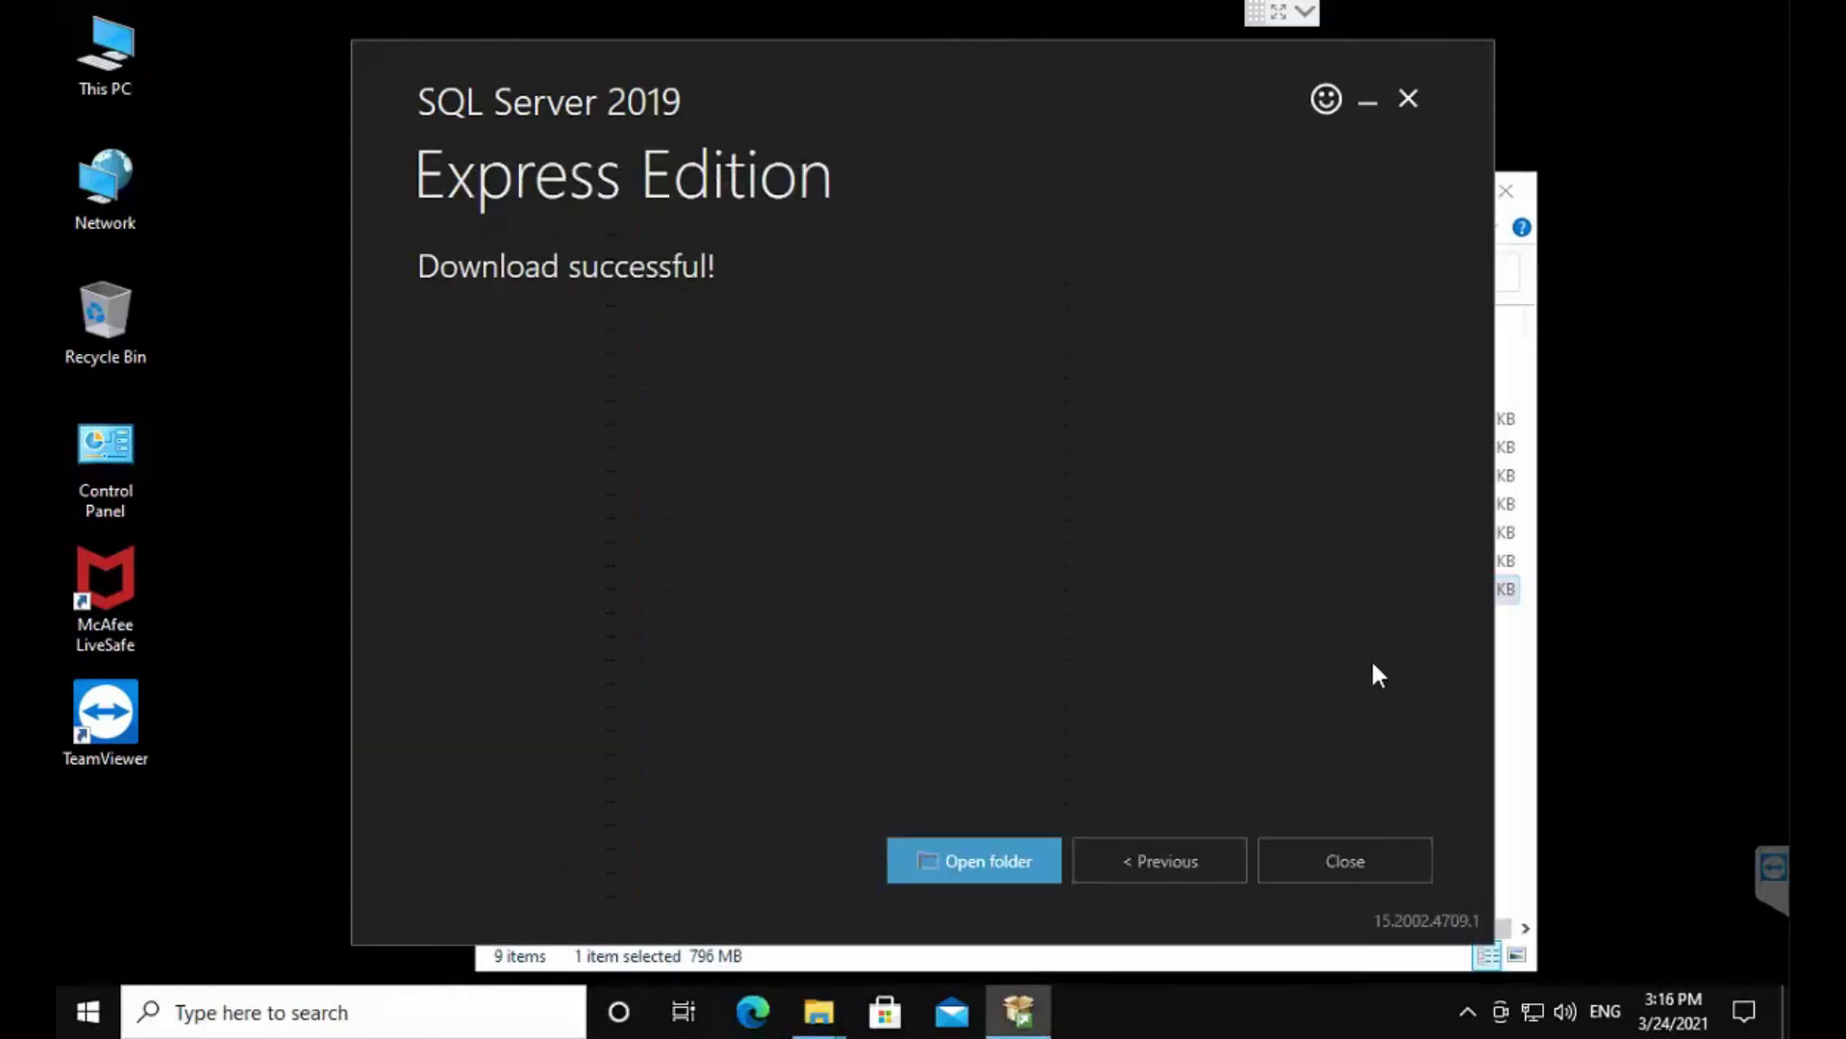
{"action": "left_click", "coordinate": [1365, 853]}
{"action": "left_click", "coordinate": [956, 566]}
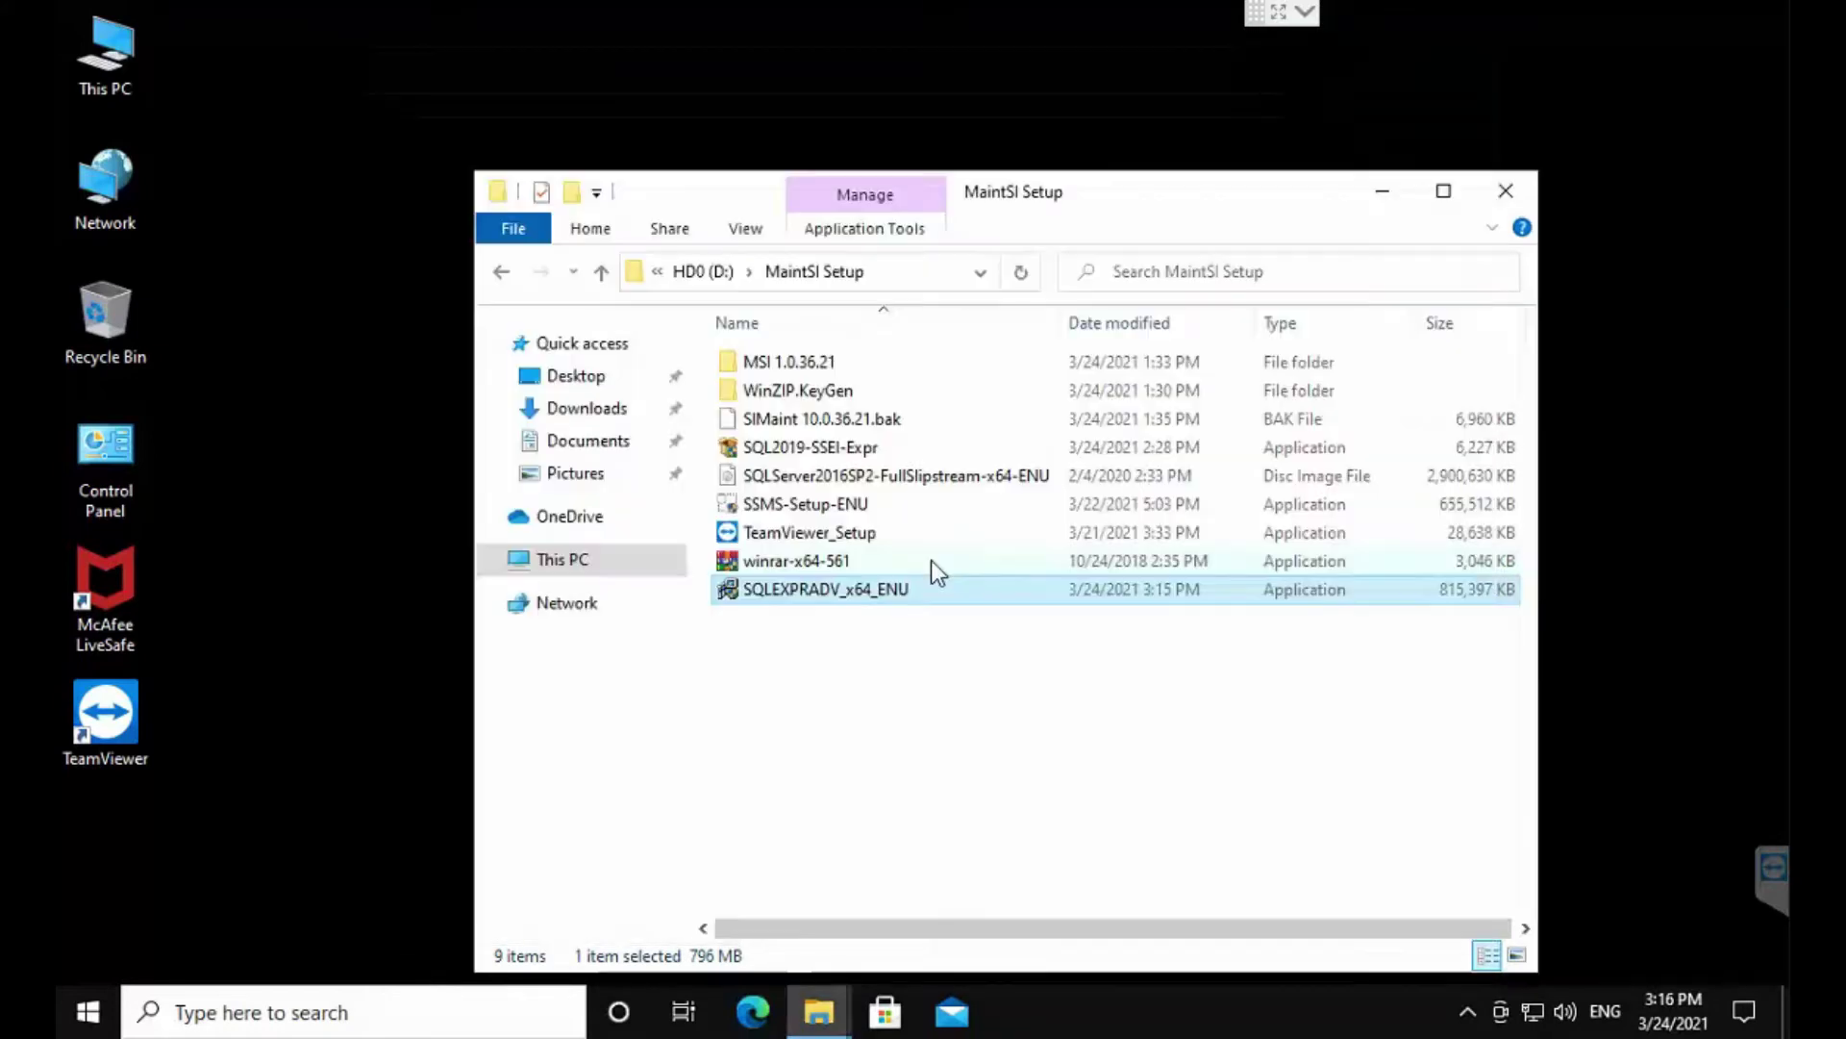
Step: Run SQLEXPRADV_x64_ENU from the MaintSI Setup folder as administrator and allow it to make changes to the device
{"action": "left_click", "coordinate": [935, 728]}
{"action": "left_click", "coordinate": [911, 587]}
{"action": "right_click", "coordinate": [911, 585]}
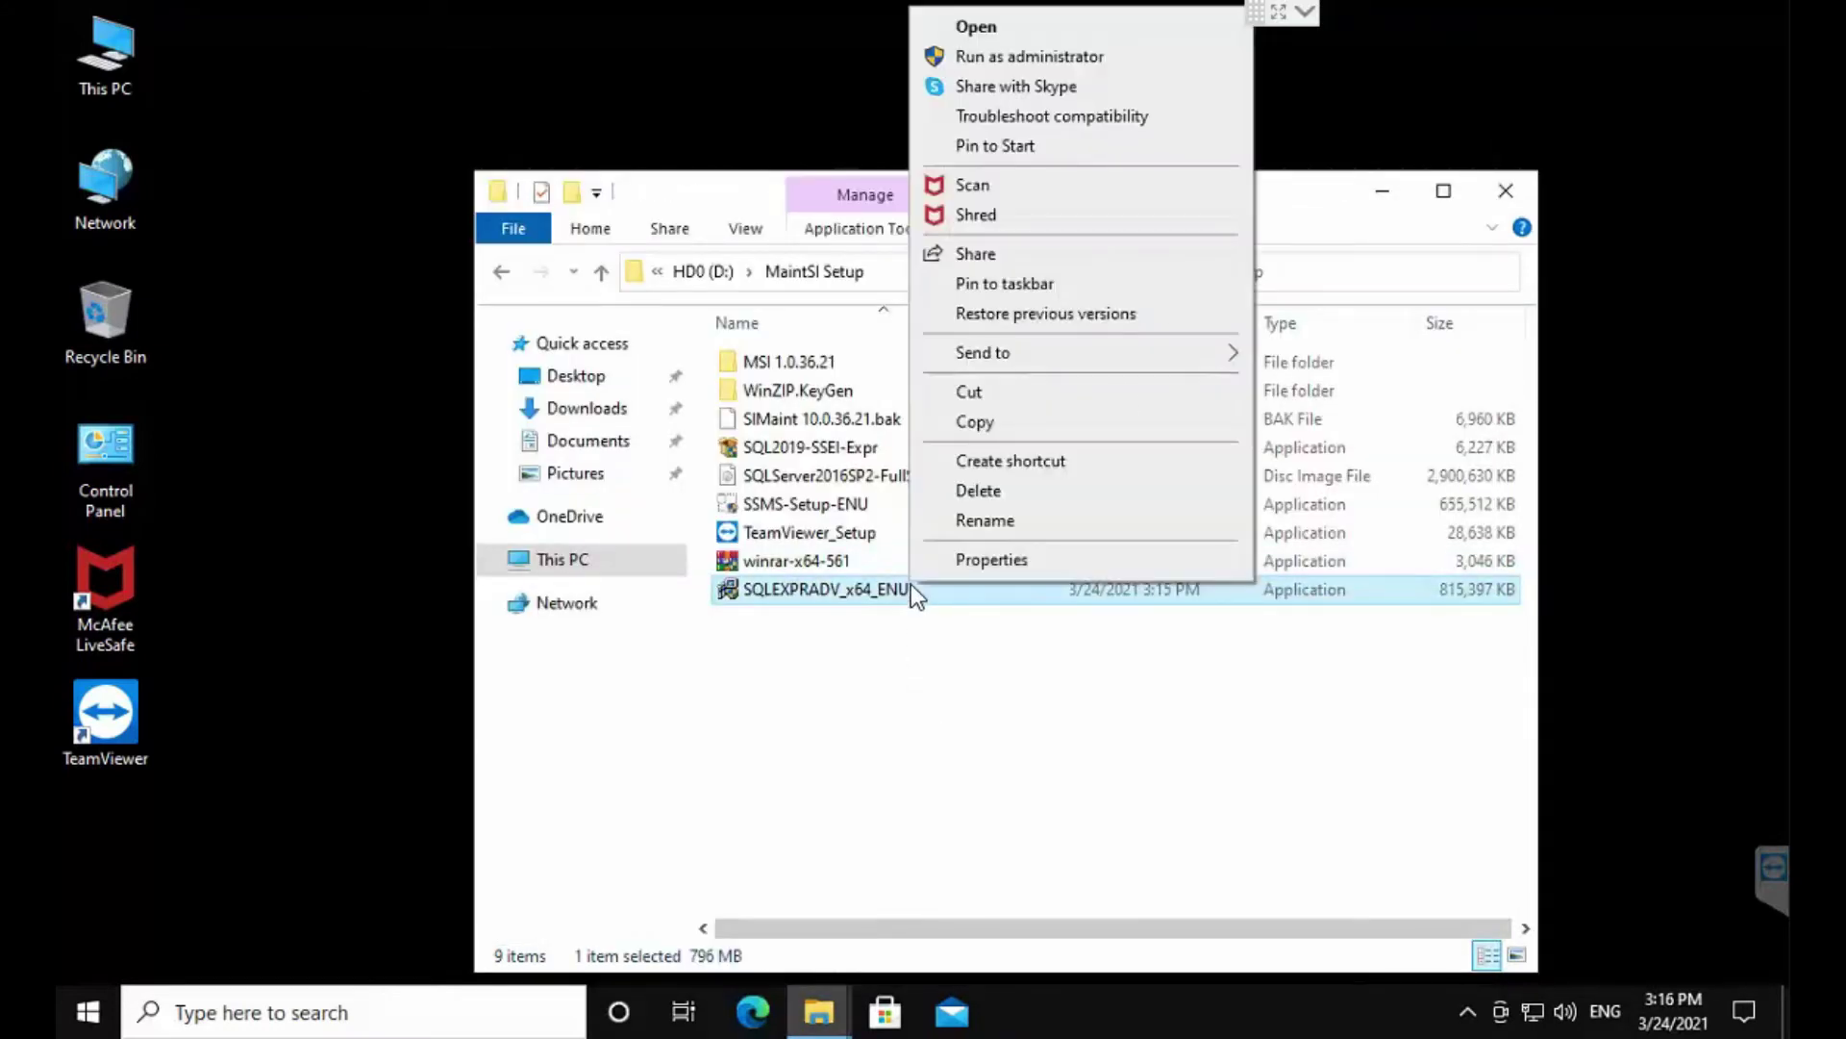
{"action": "left_click", "coordinate": [1054, 61]}
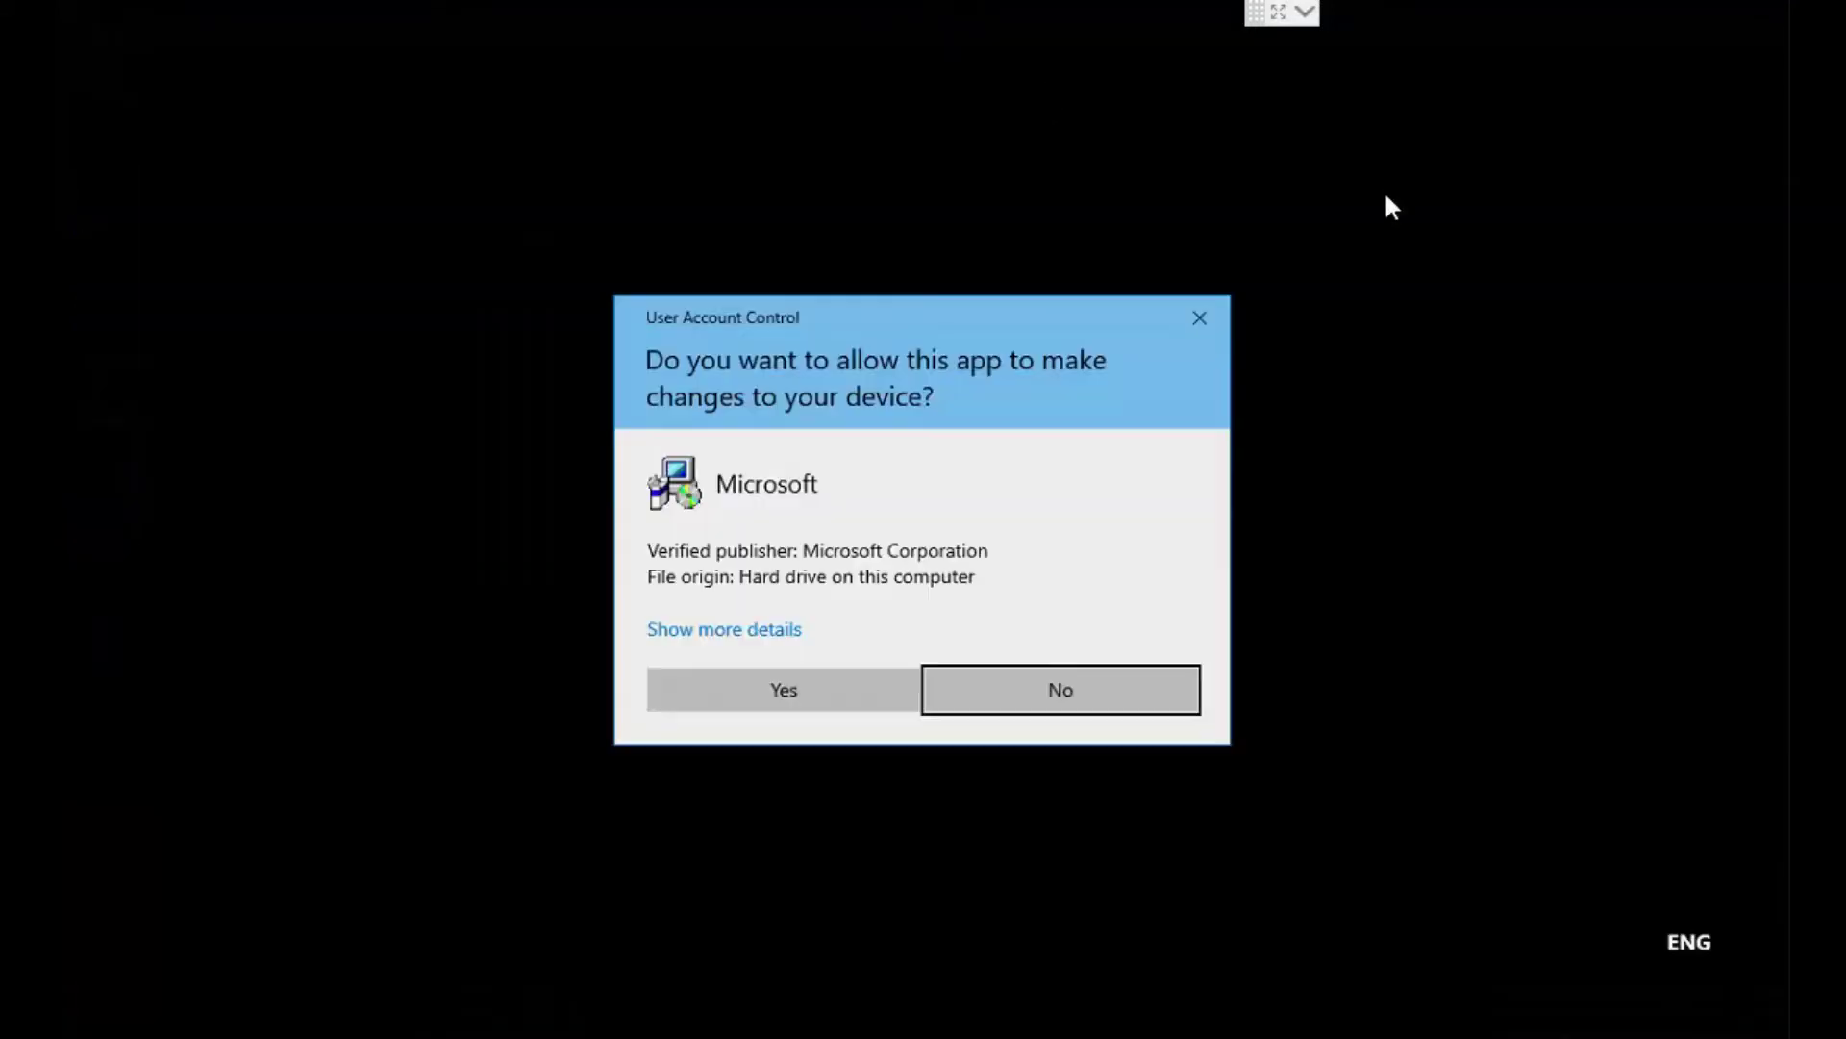
{"action": "left_click", "coordinate": [832, 694]}
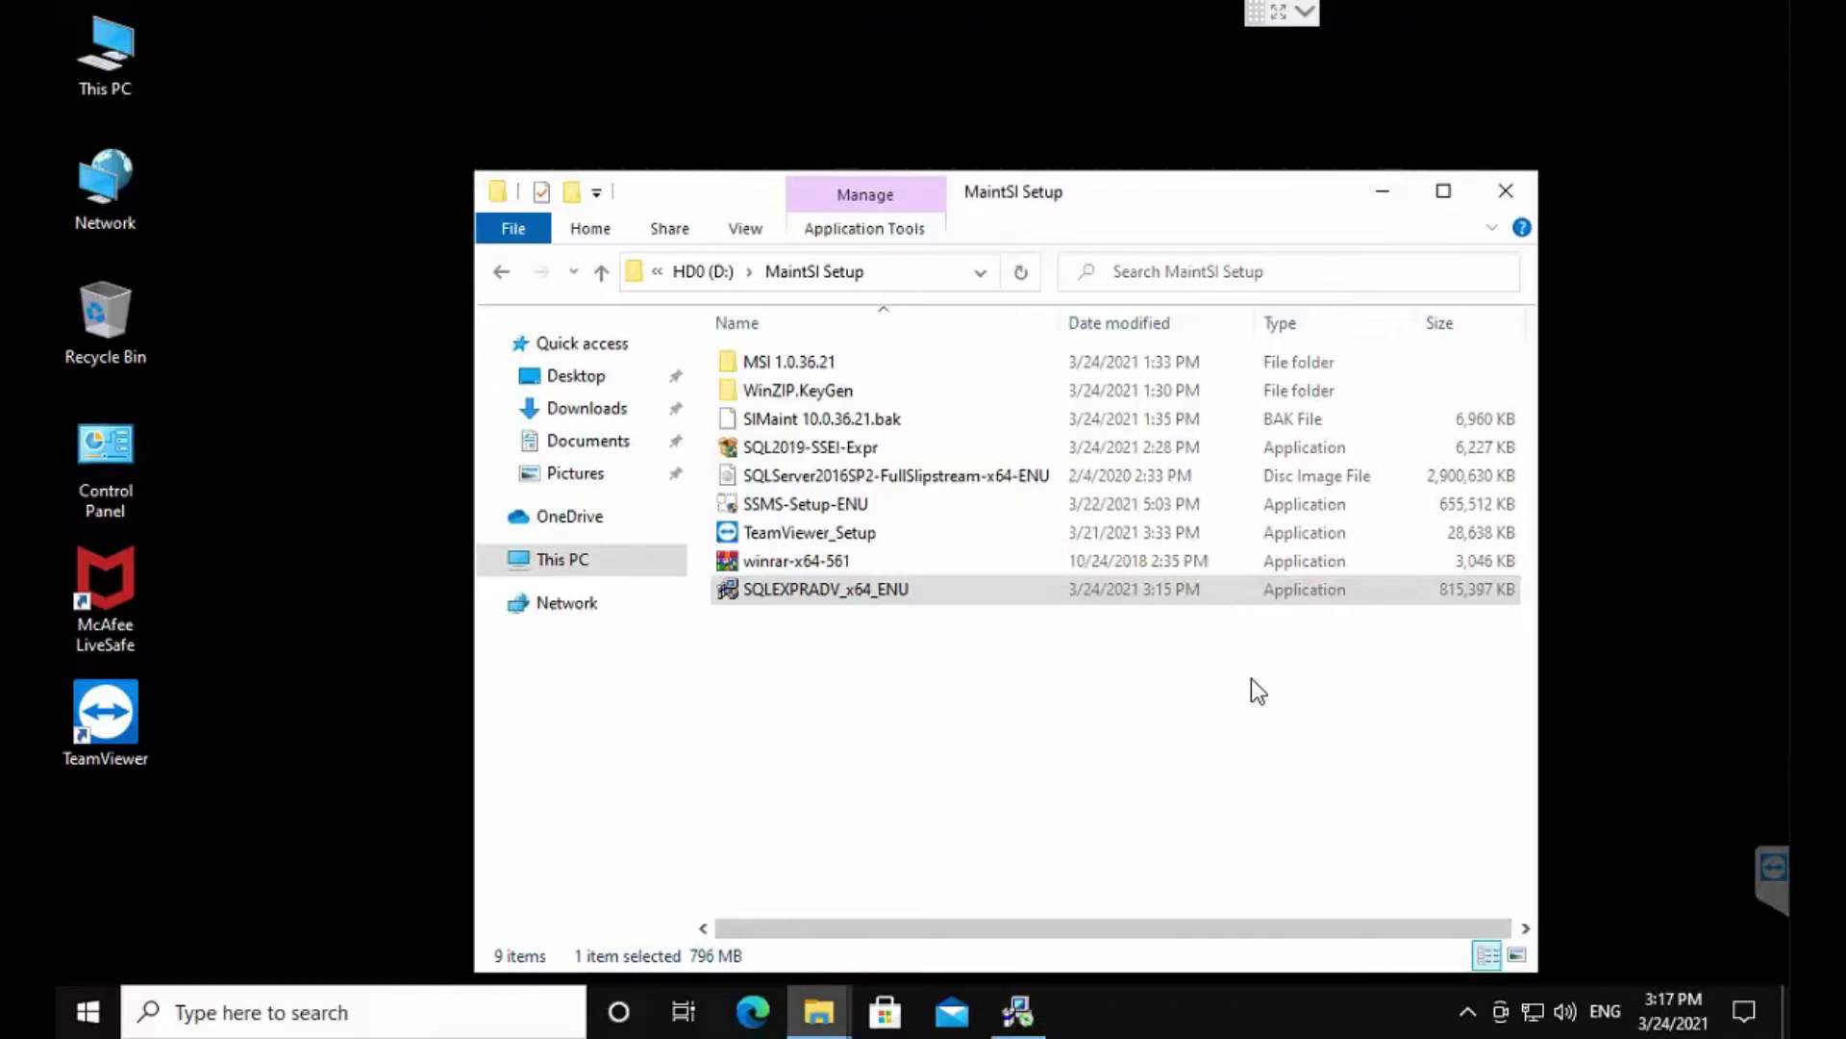
Step: Extract the setup files to D:\MaintSI Setup\SQLEXPRADV_x64_ENU\
{"action": "left_click", "coordinate": [1238, 742]}
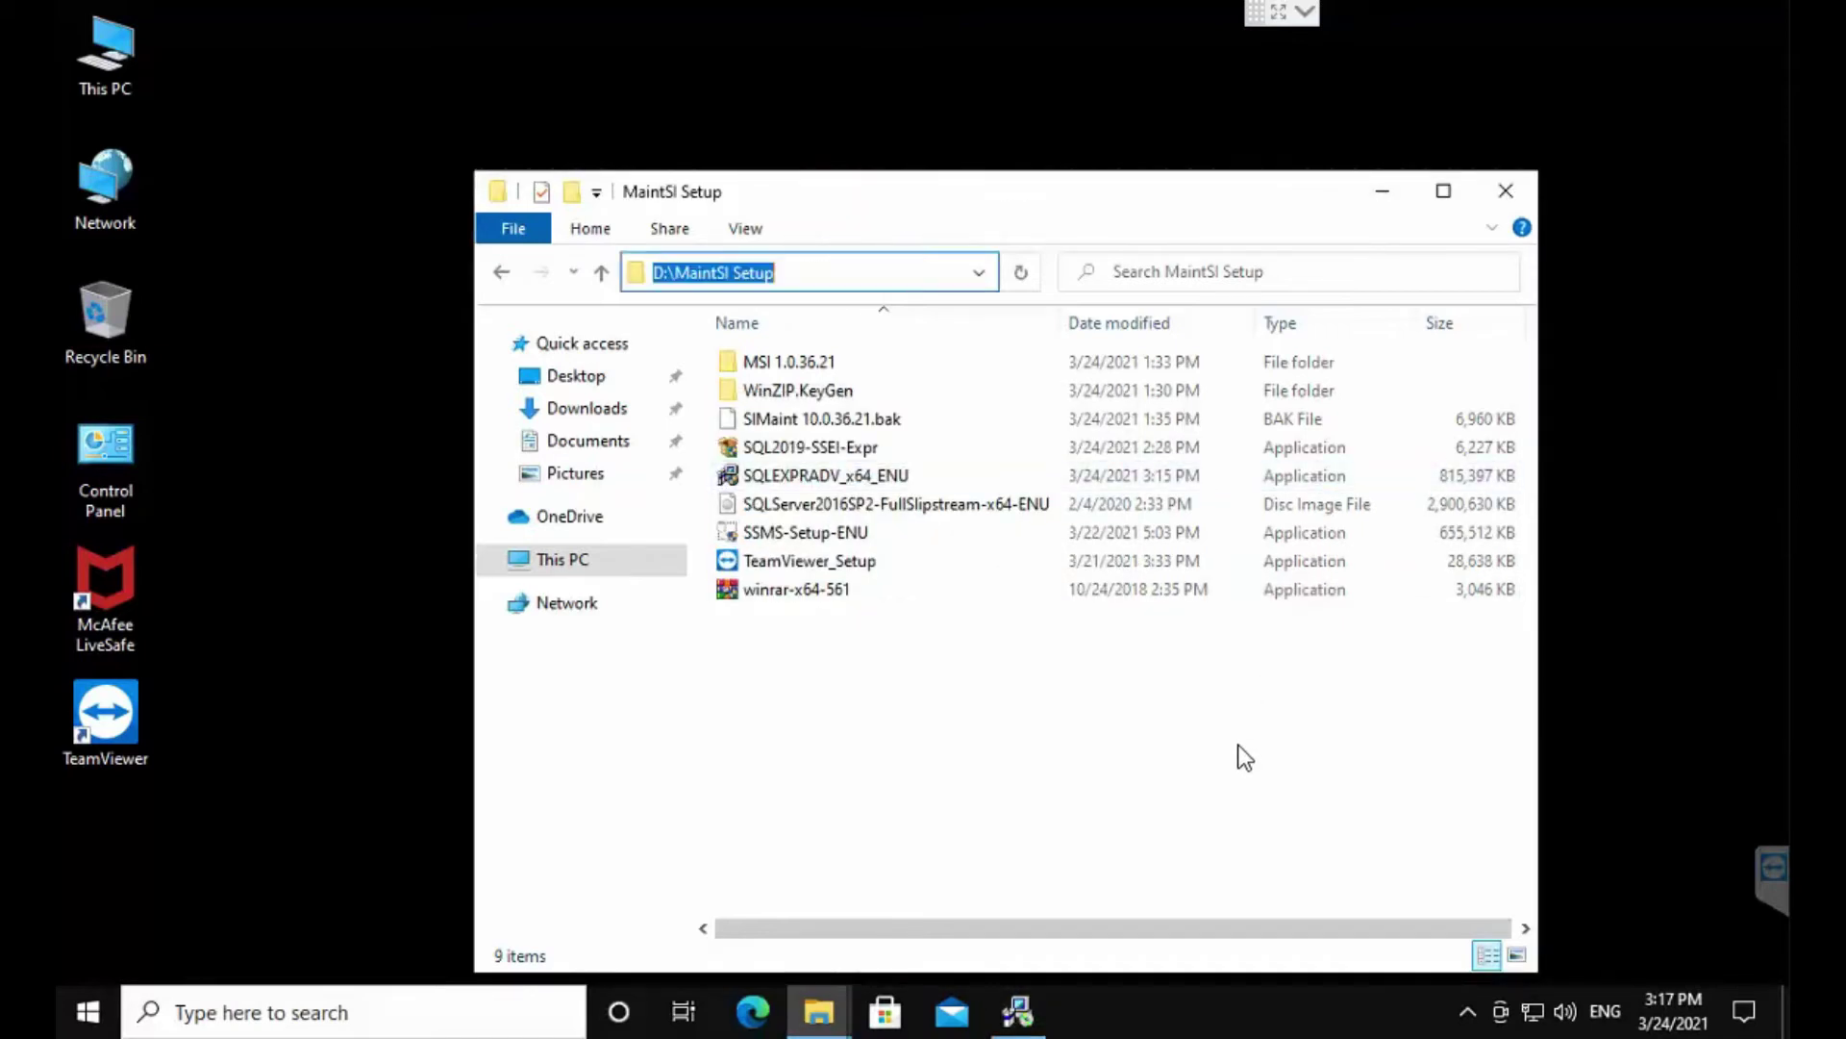
{"action": "key", "text": "alt+Tab"}
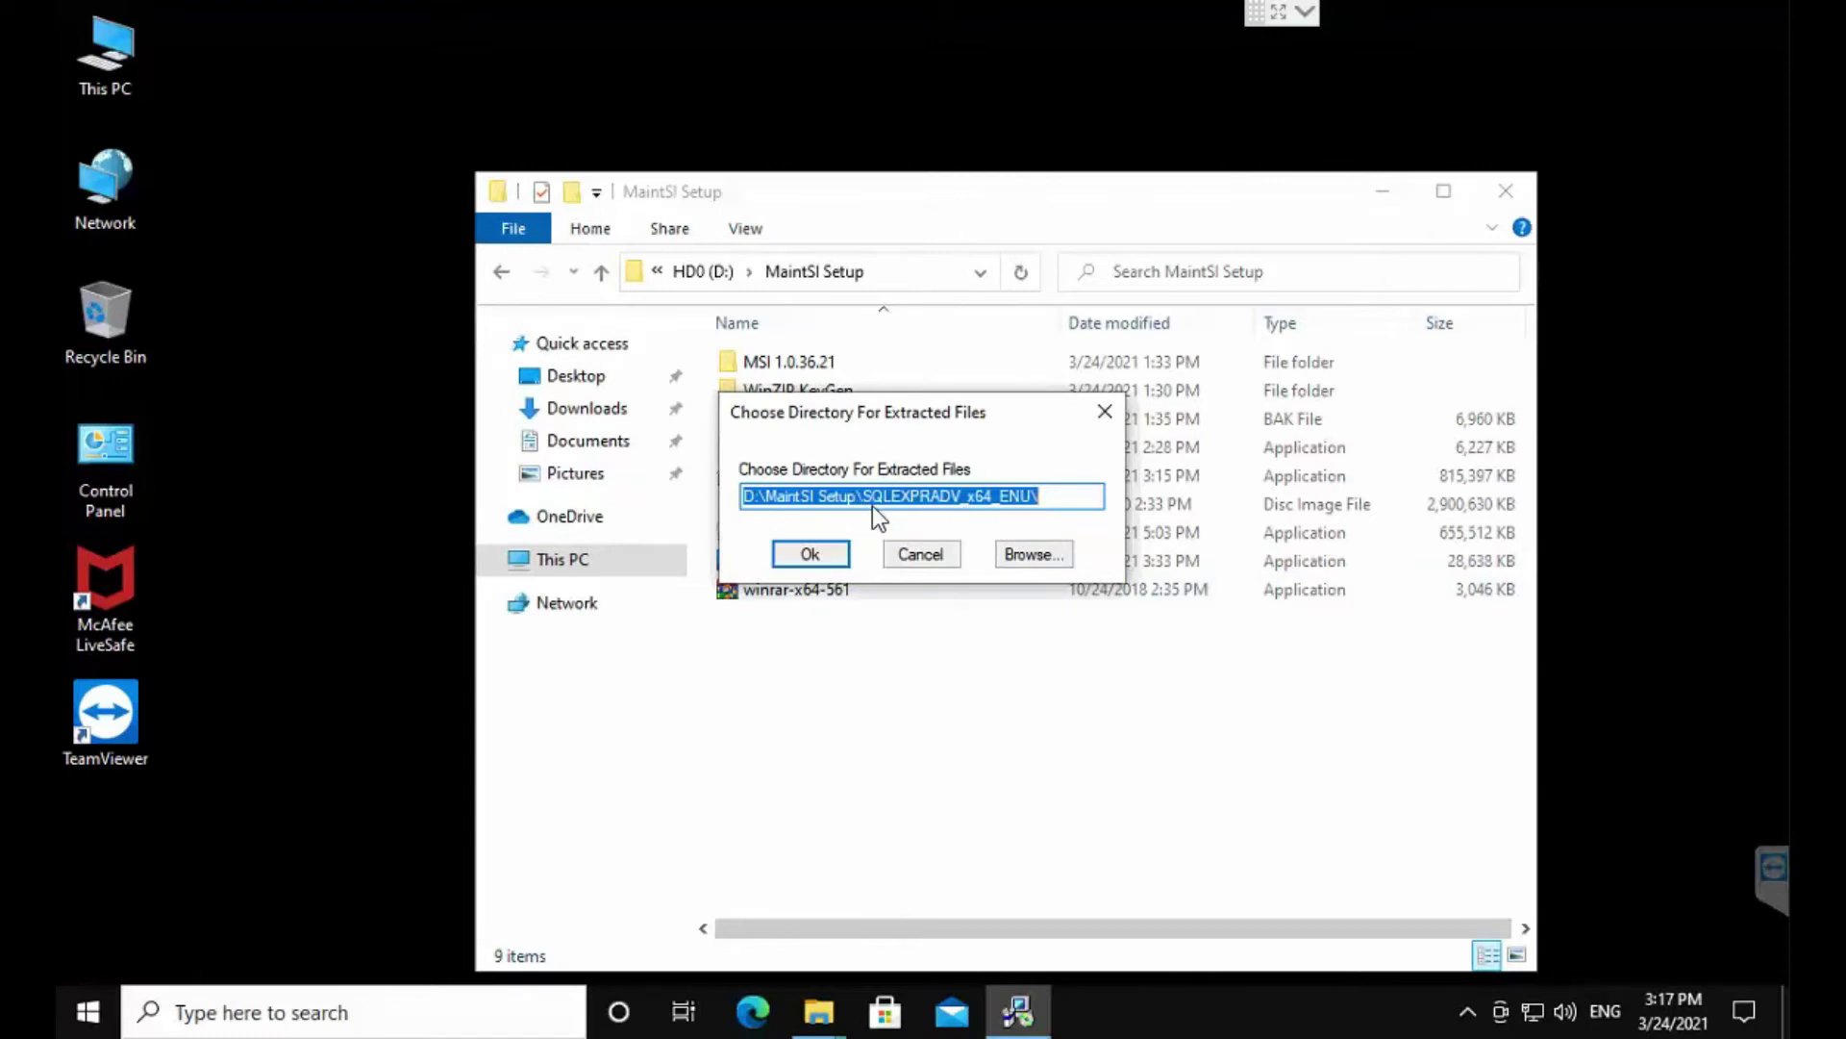
{"action": "left_click", "coordinate": [988, 498]}
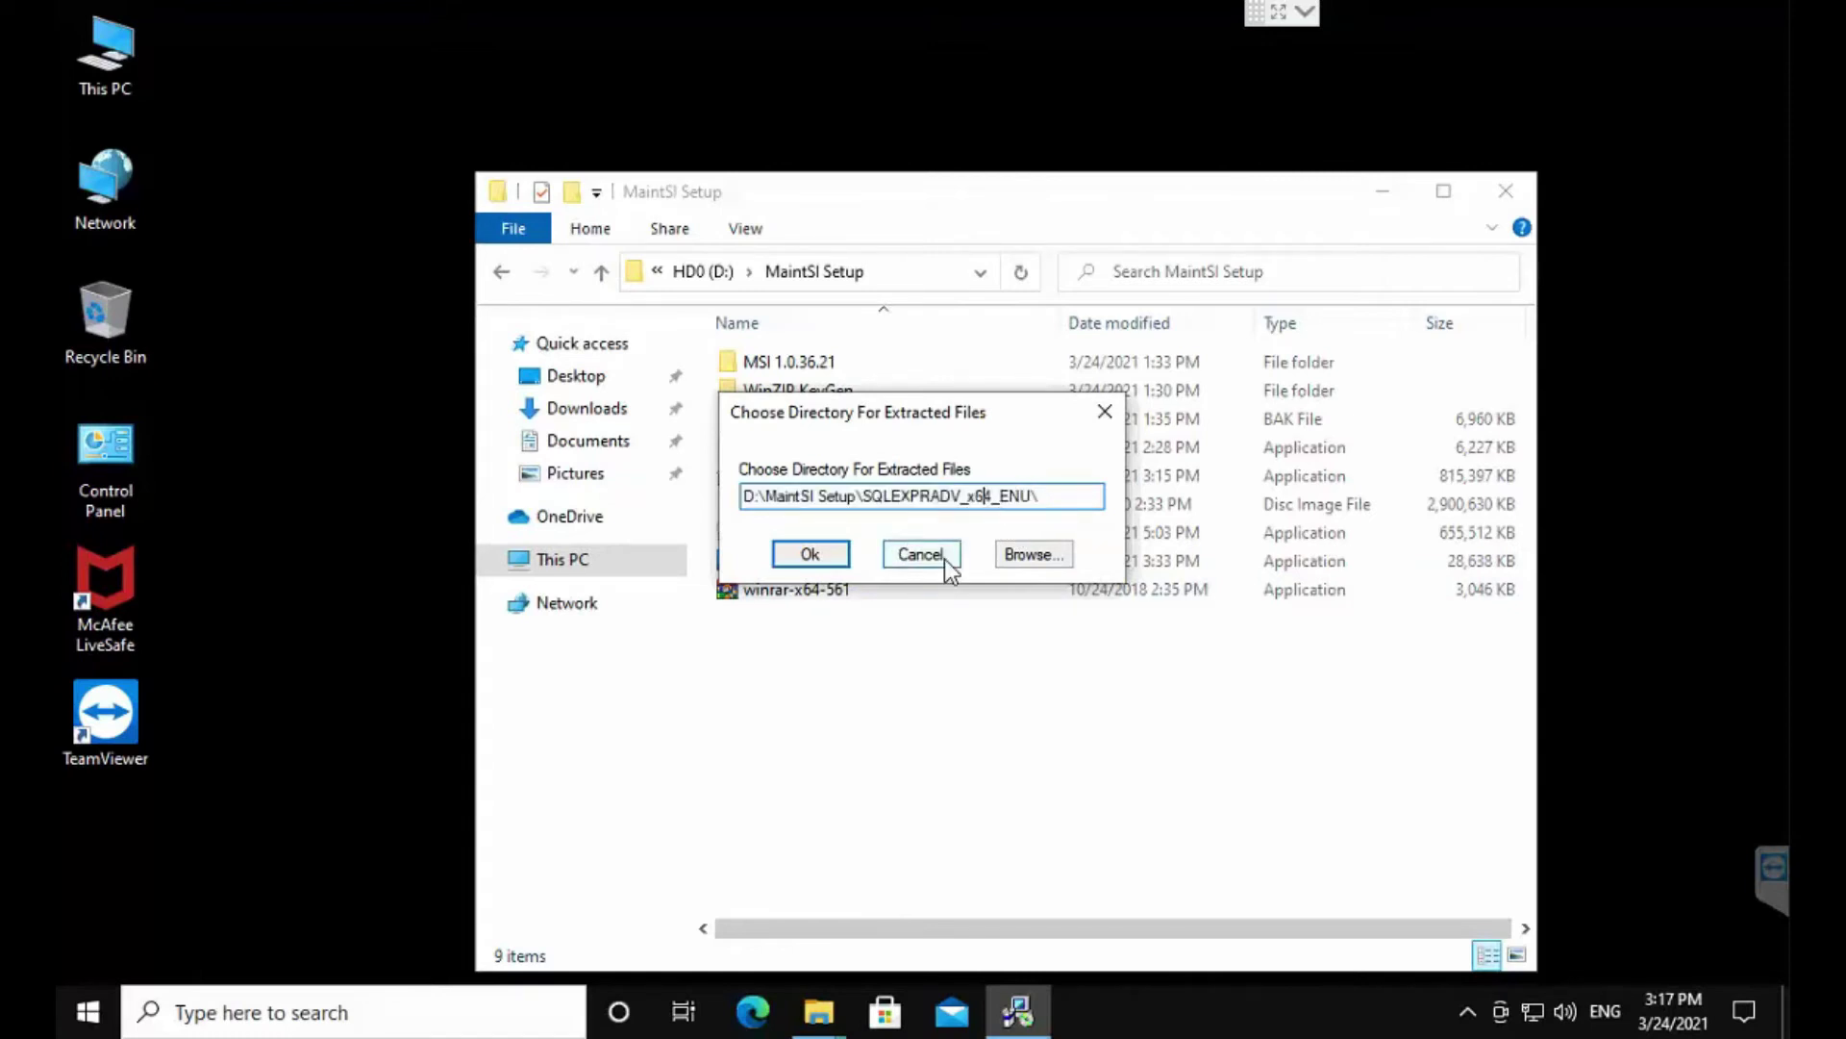
{"action": "left_click", "coordinate": [832, 553]}
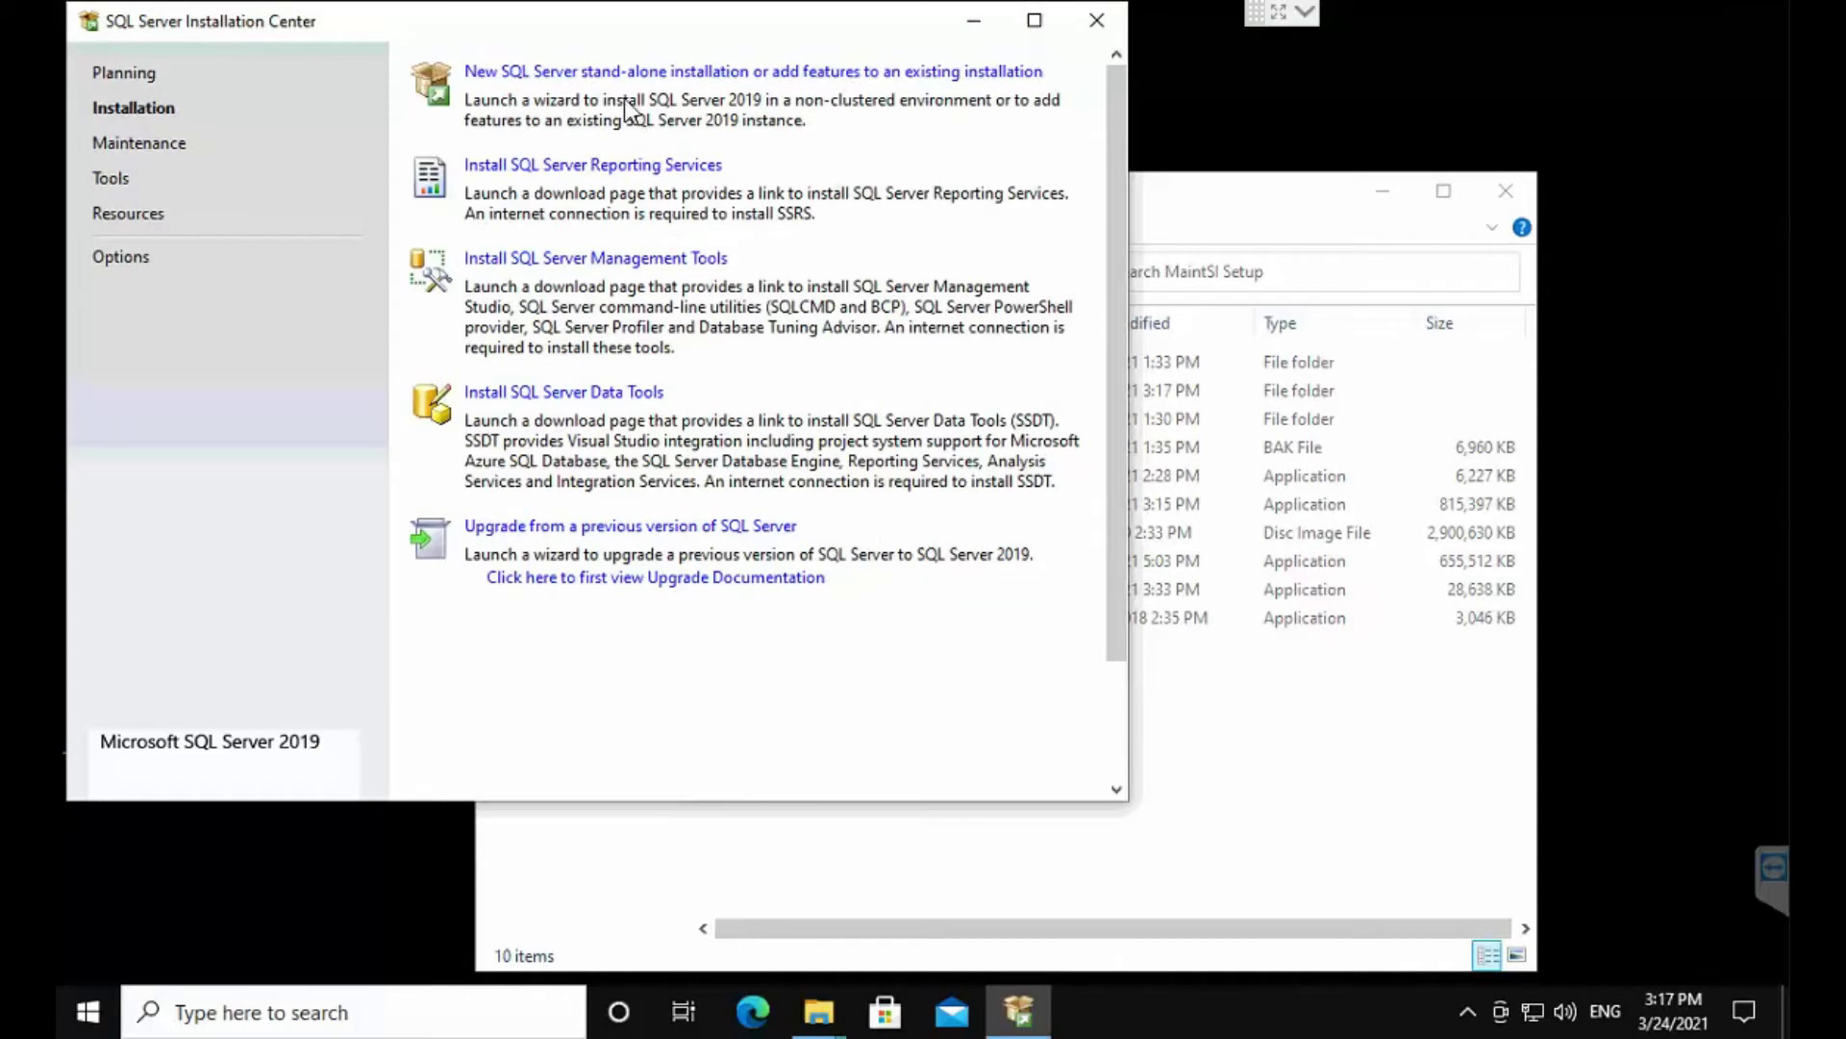
Step: Start a new SQL Server stand-alone installation and accept the license terms
{"action": "left_click_drag", "start_coordinate": [622, 3], "coordinate": [940, 57]}
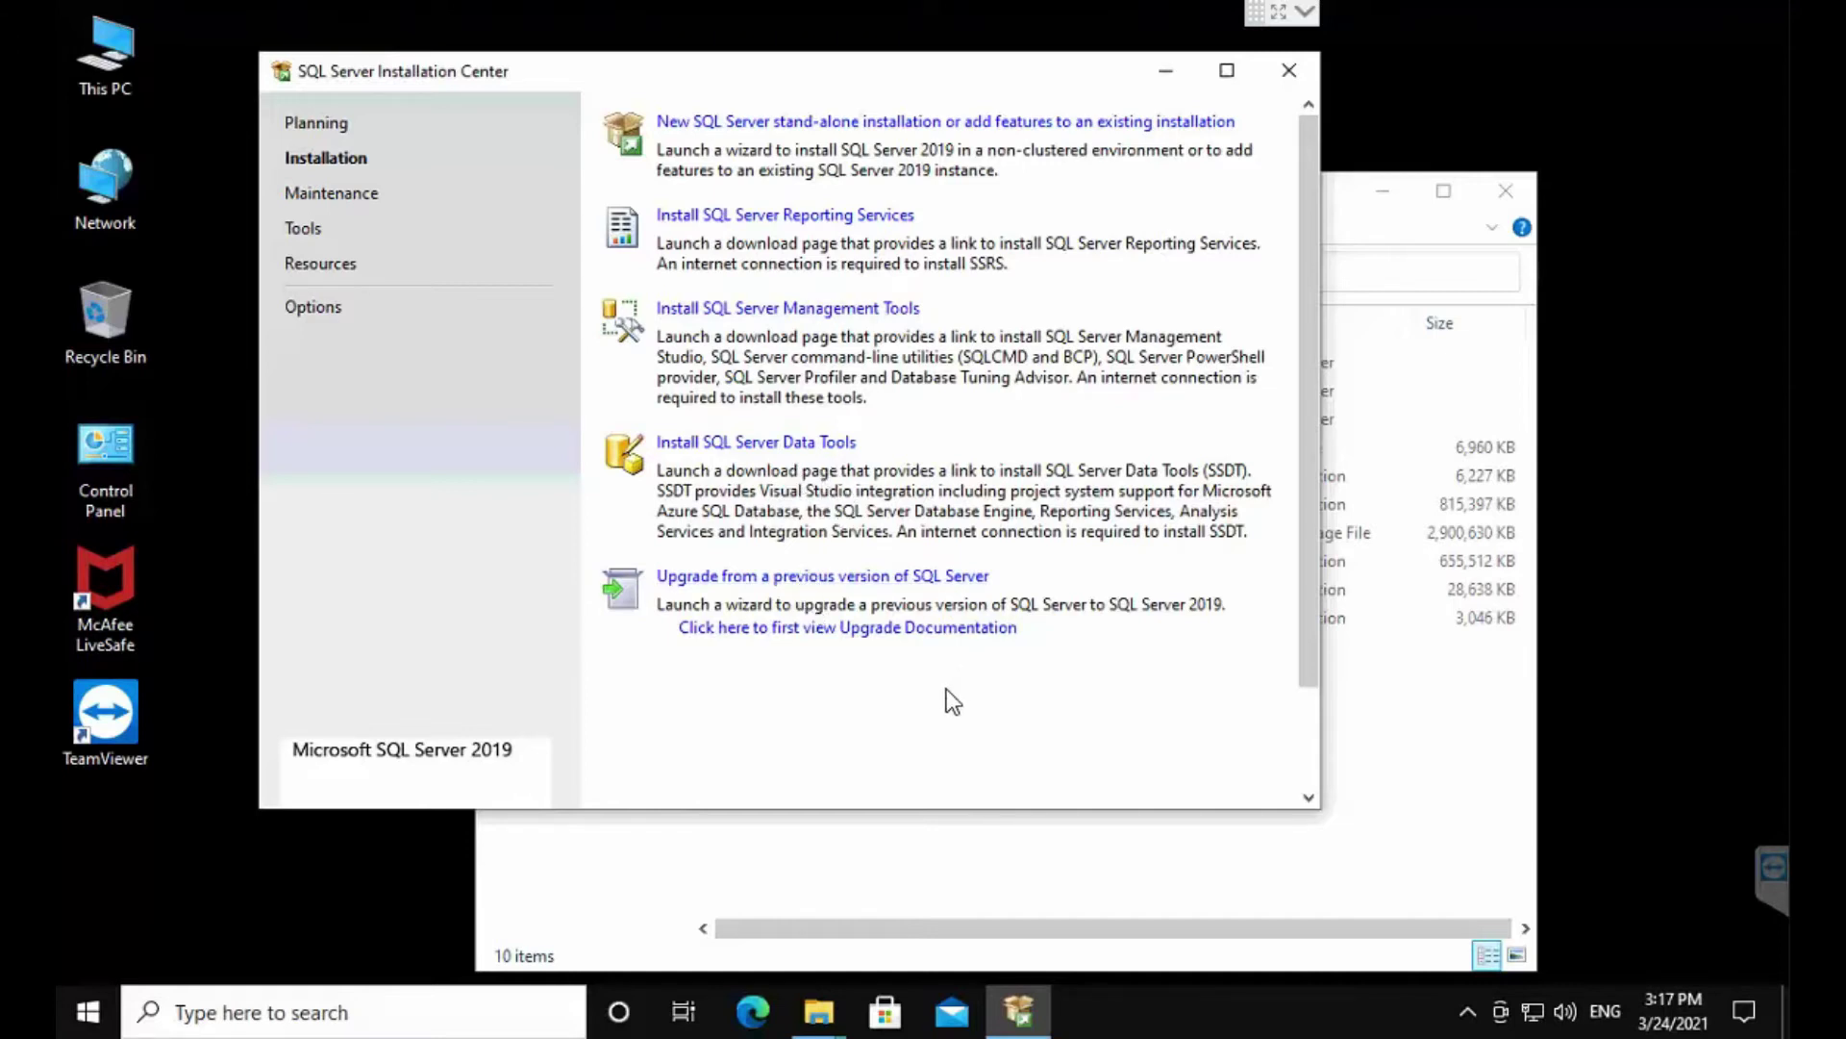
{"action": "left_click", "coordinate": [870, 122]}
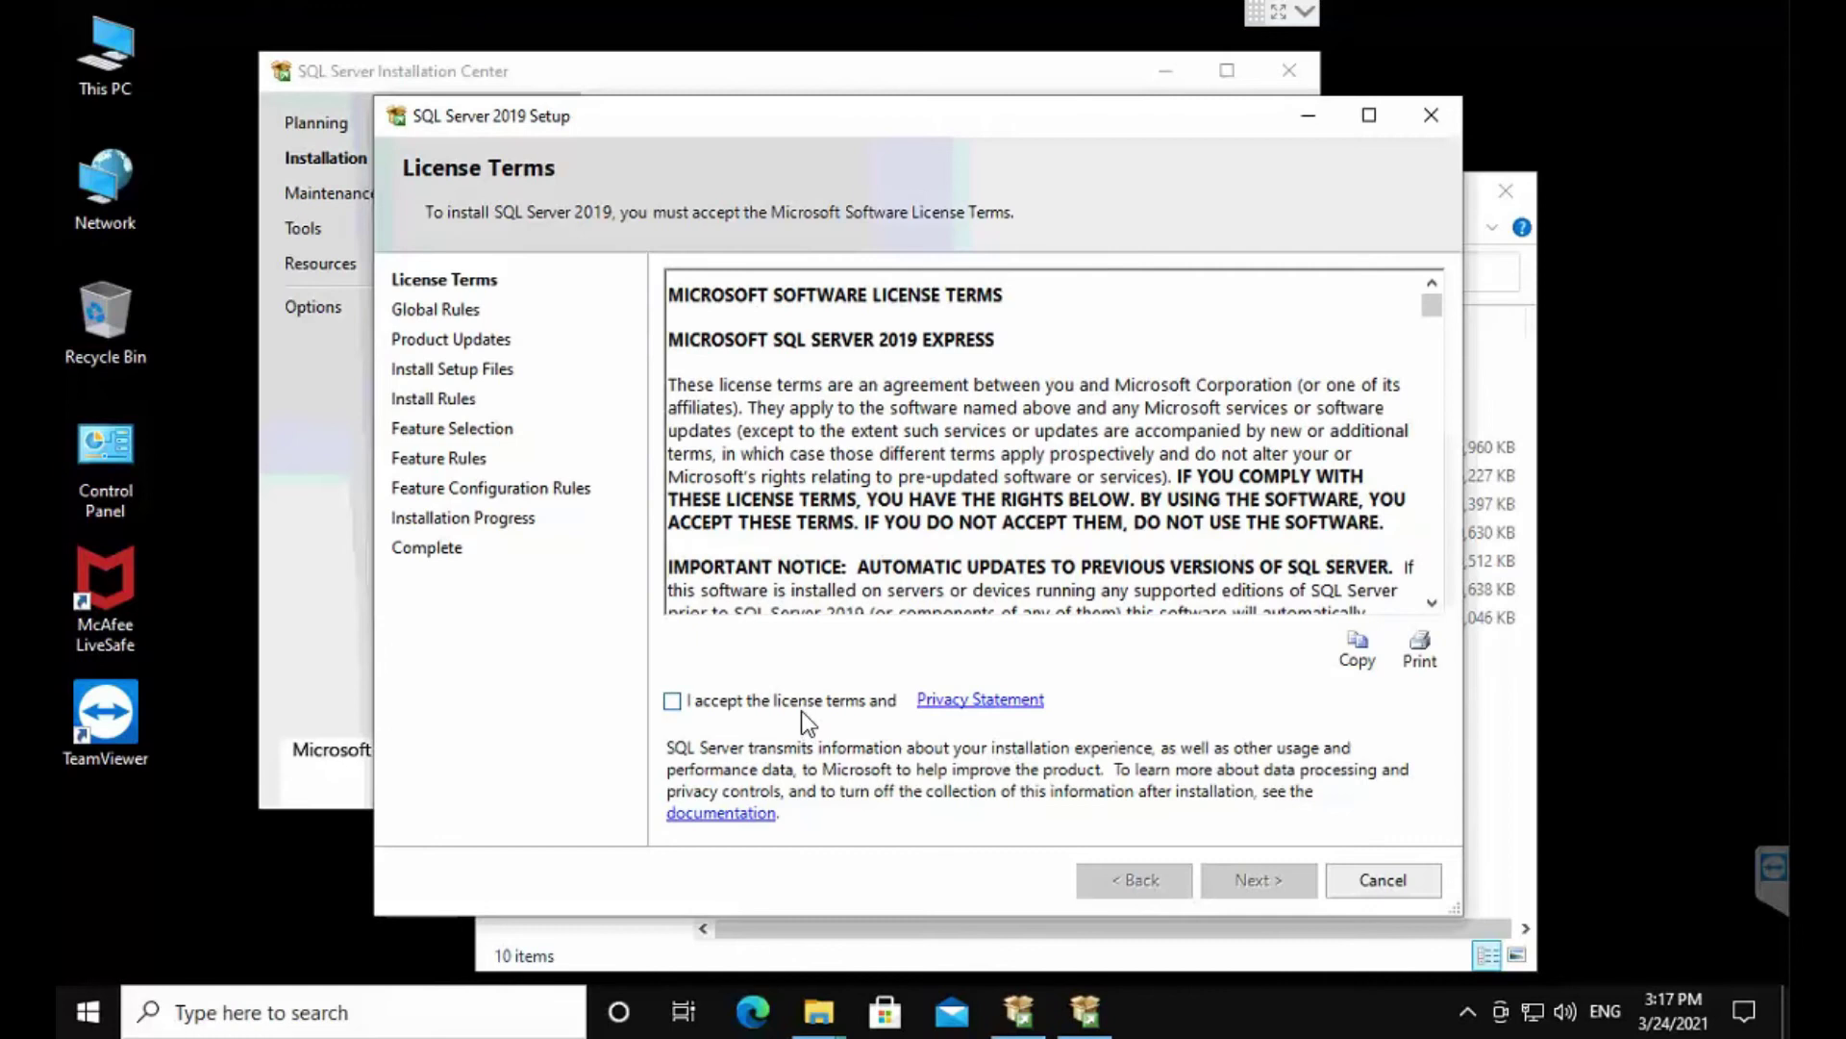
{"action": "left_click", "coordinate": [798, 704]}
{"action": "left_click", "coordinate": [1267, 890]}
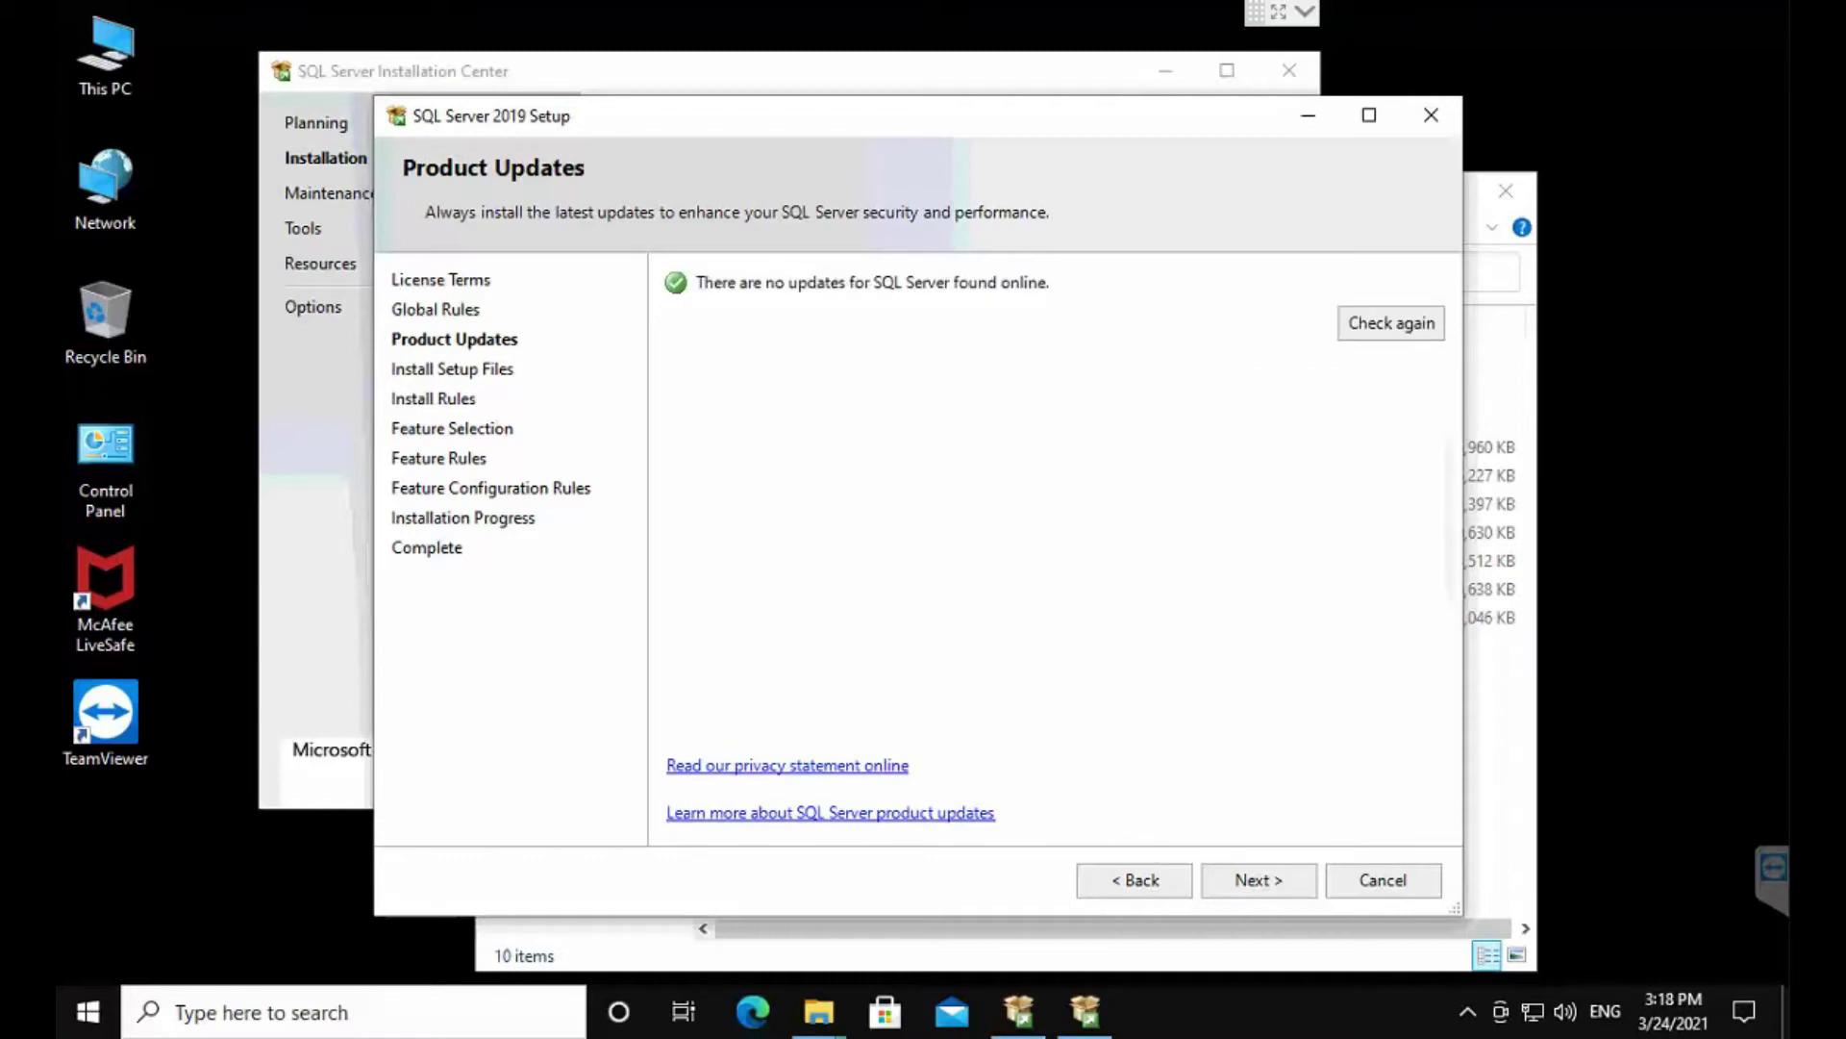
Step: Continue the setup past the product updates and install rules to the feature selection
{"action": "left_click", "coordinate": [1241, 893]}
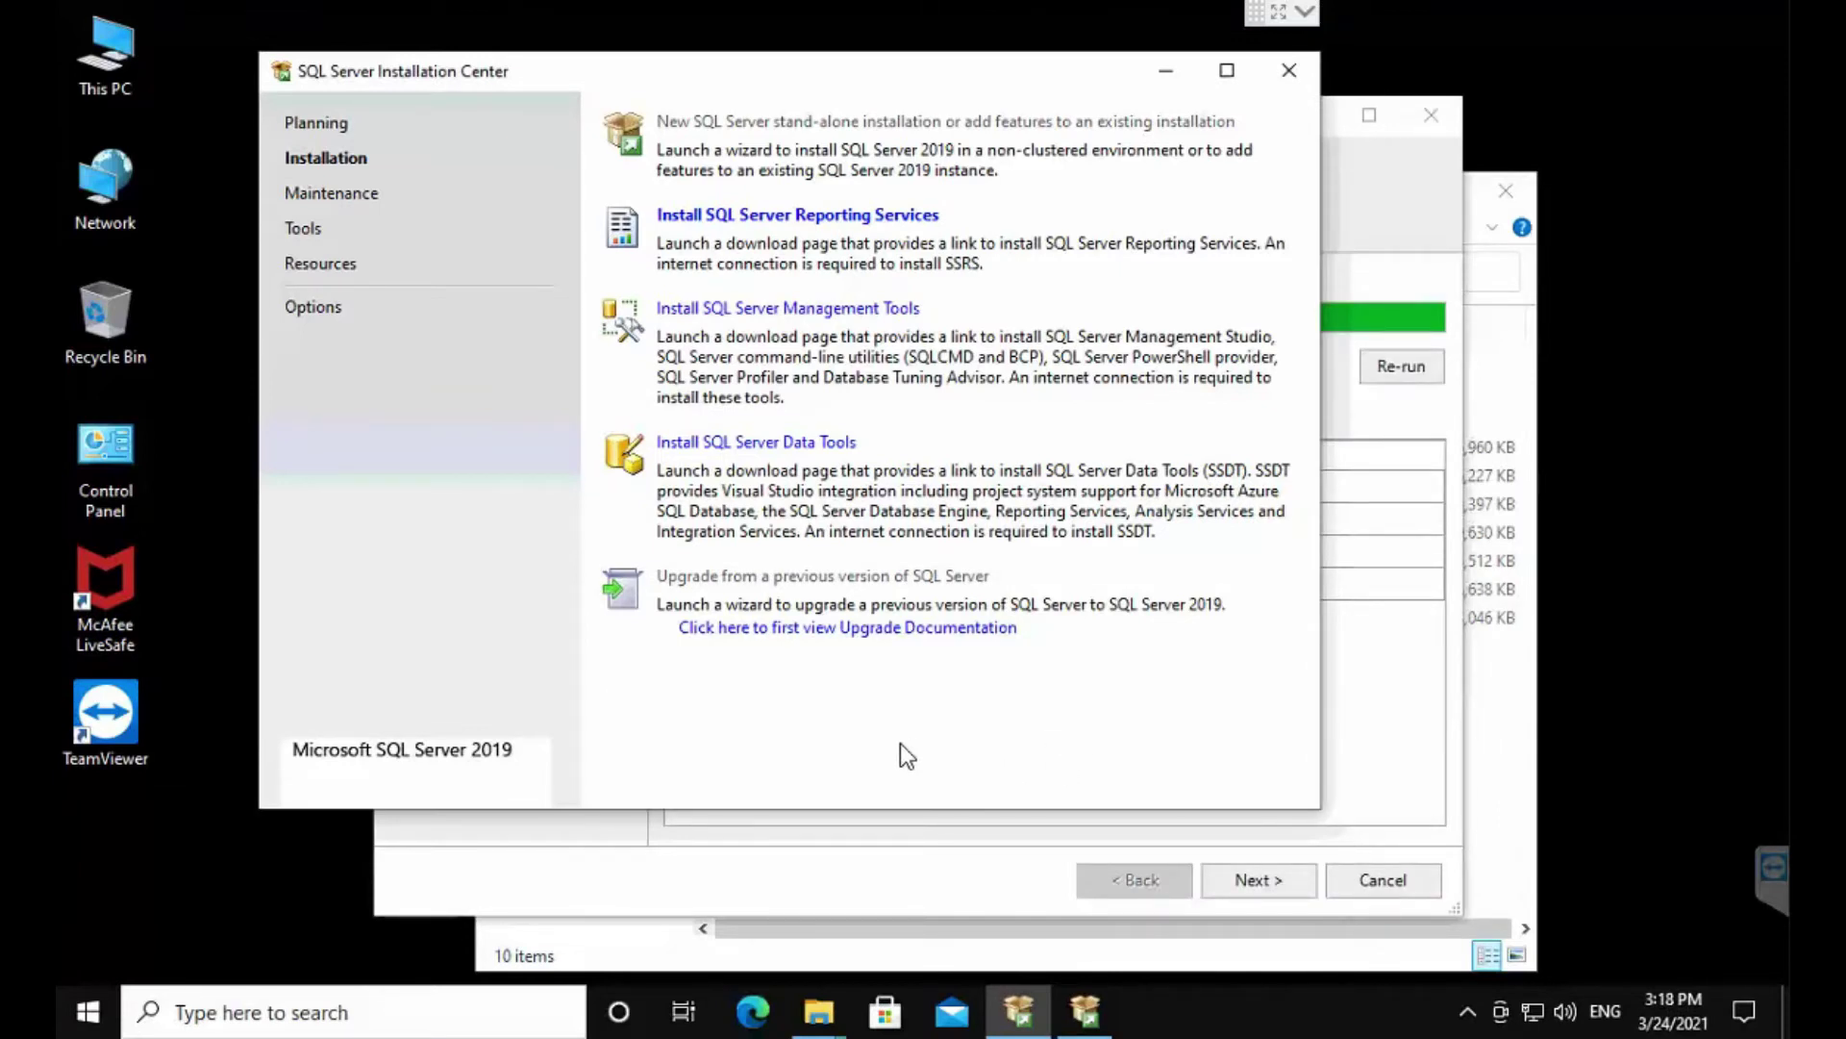
{"action": "left_click", "coordinate": [1384, 836]}
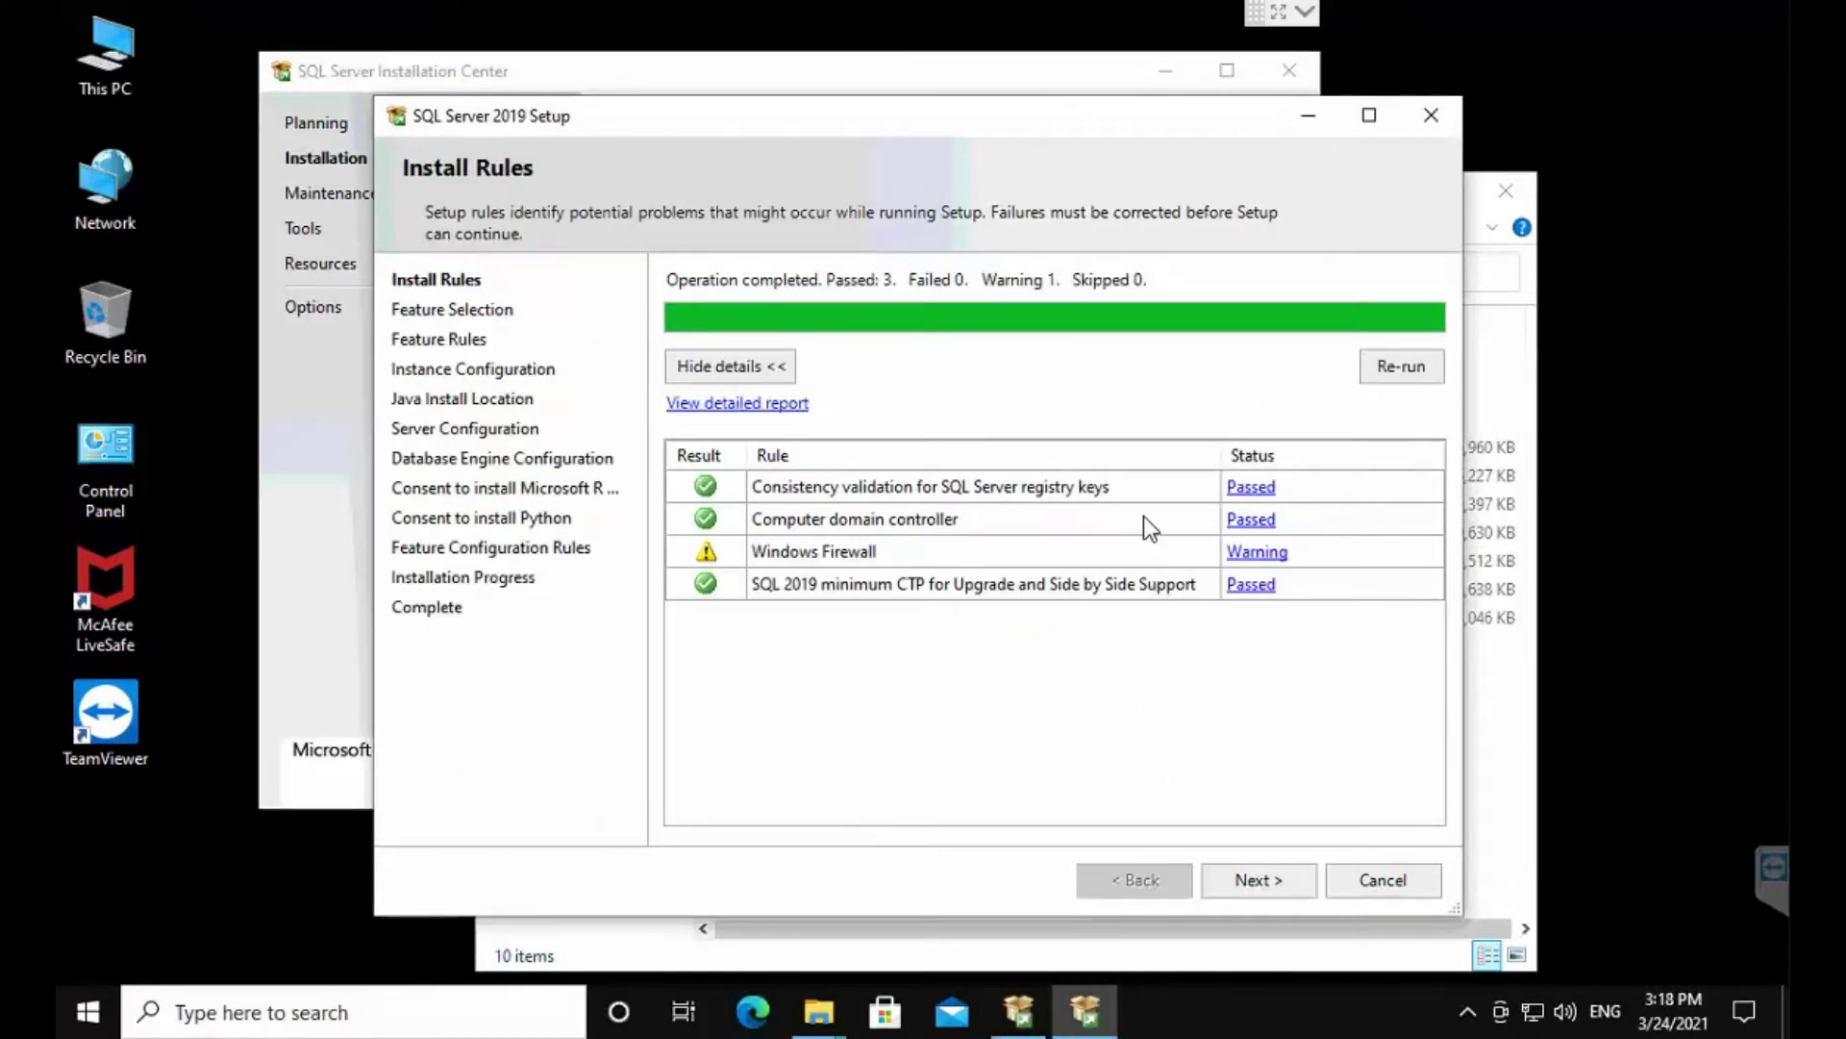
{"action": "left_click", "coordinate": [1260, 881]}
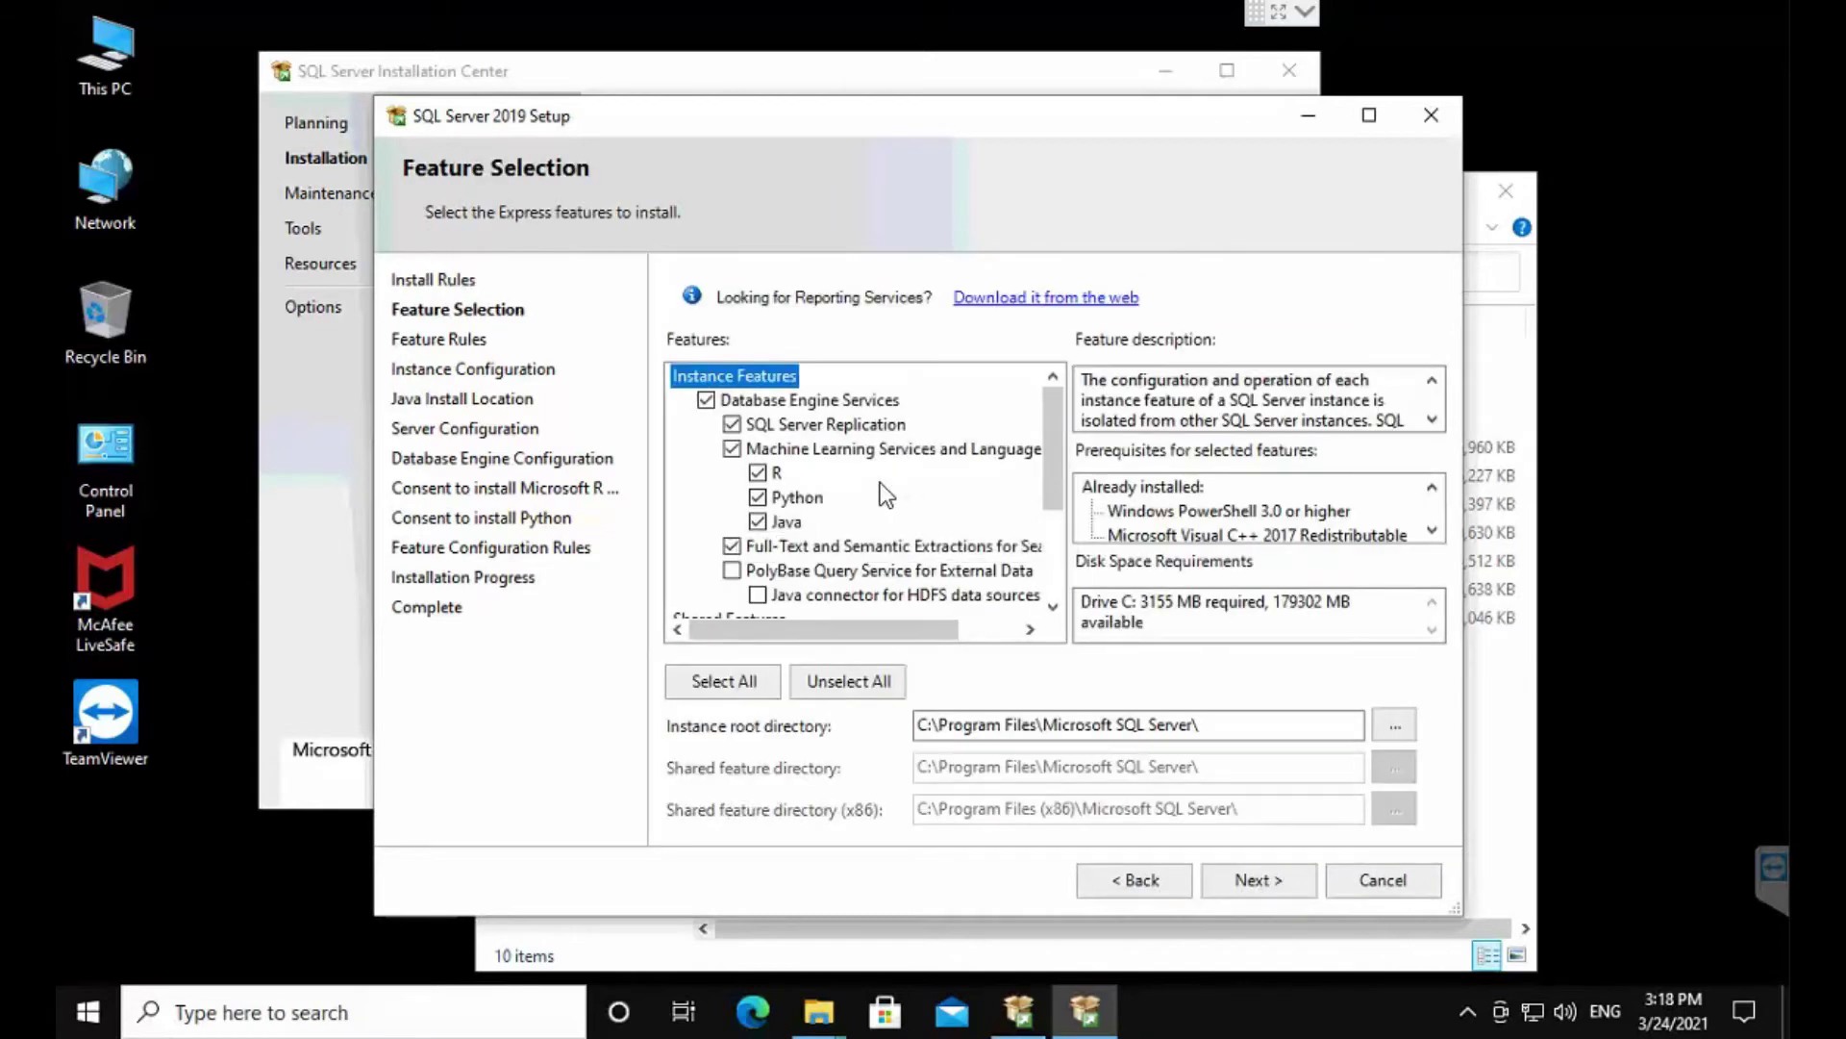
Step: Exclude Machine Learning Services with its R, Python and Java options from the installation and review the remaining instance and shared features
{"action": "left_click", "coordinate": [759, 471]}
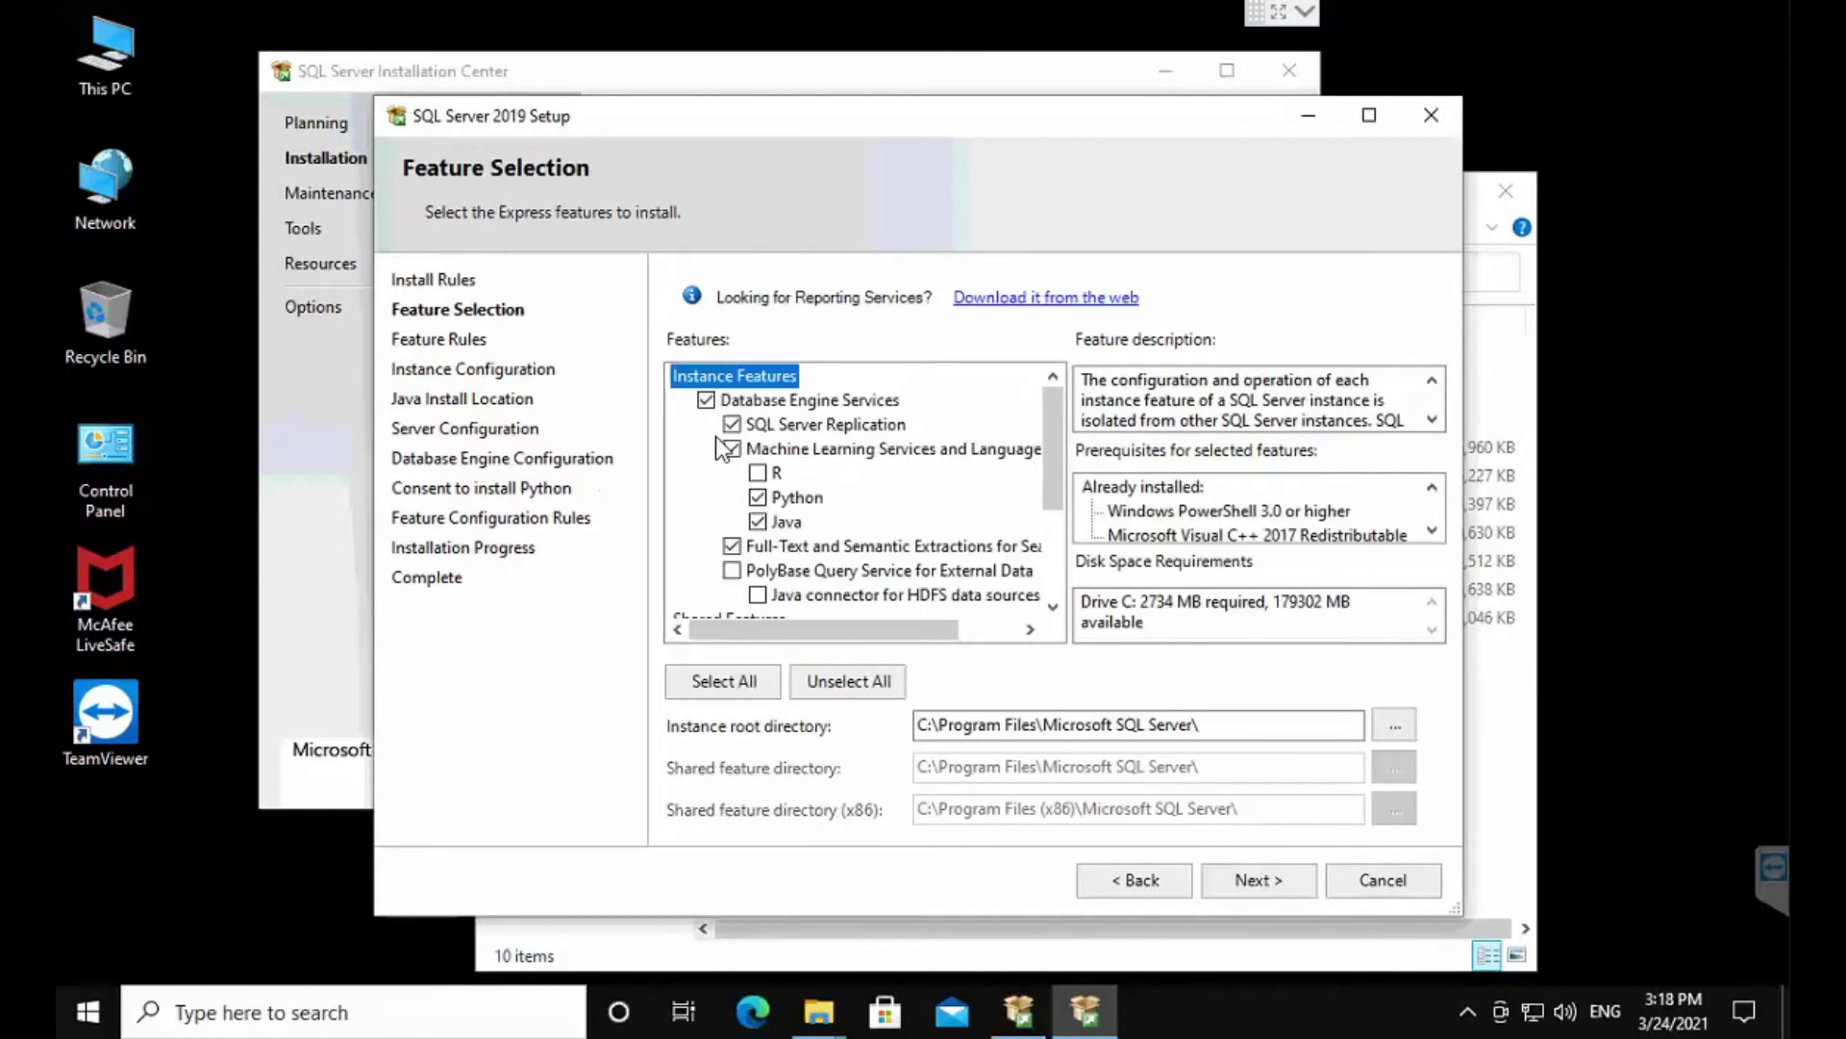
{"action": "left_click", "coordinate": [731, 449]}
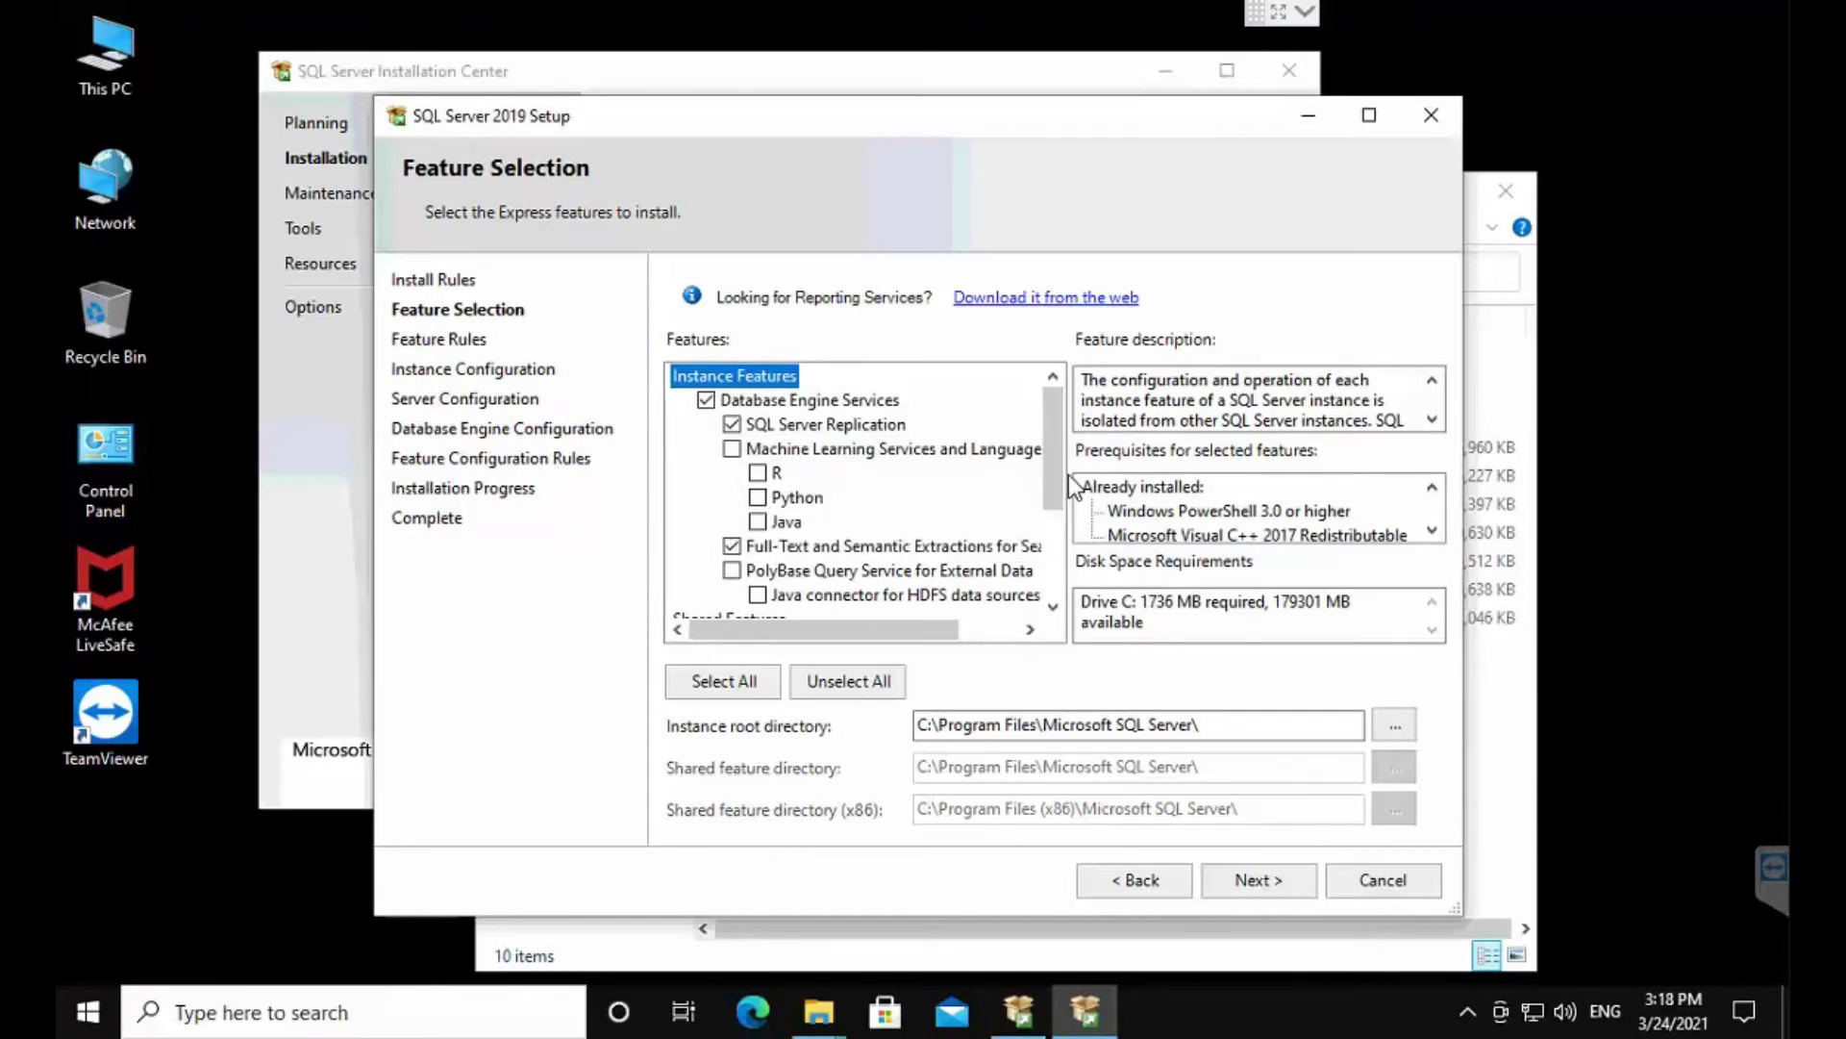
{"action": "left_click", "coordinate": [833, 427]}
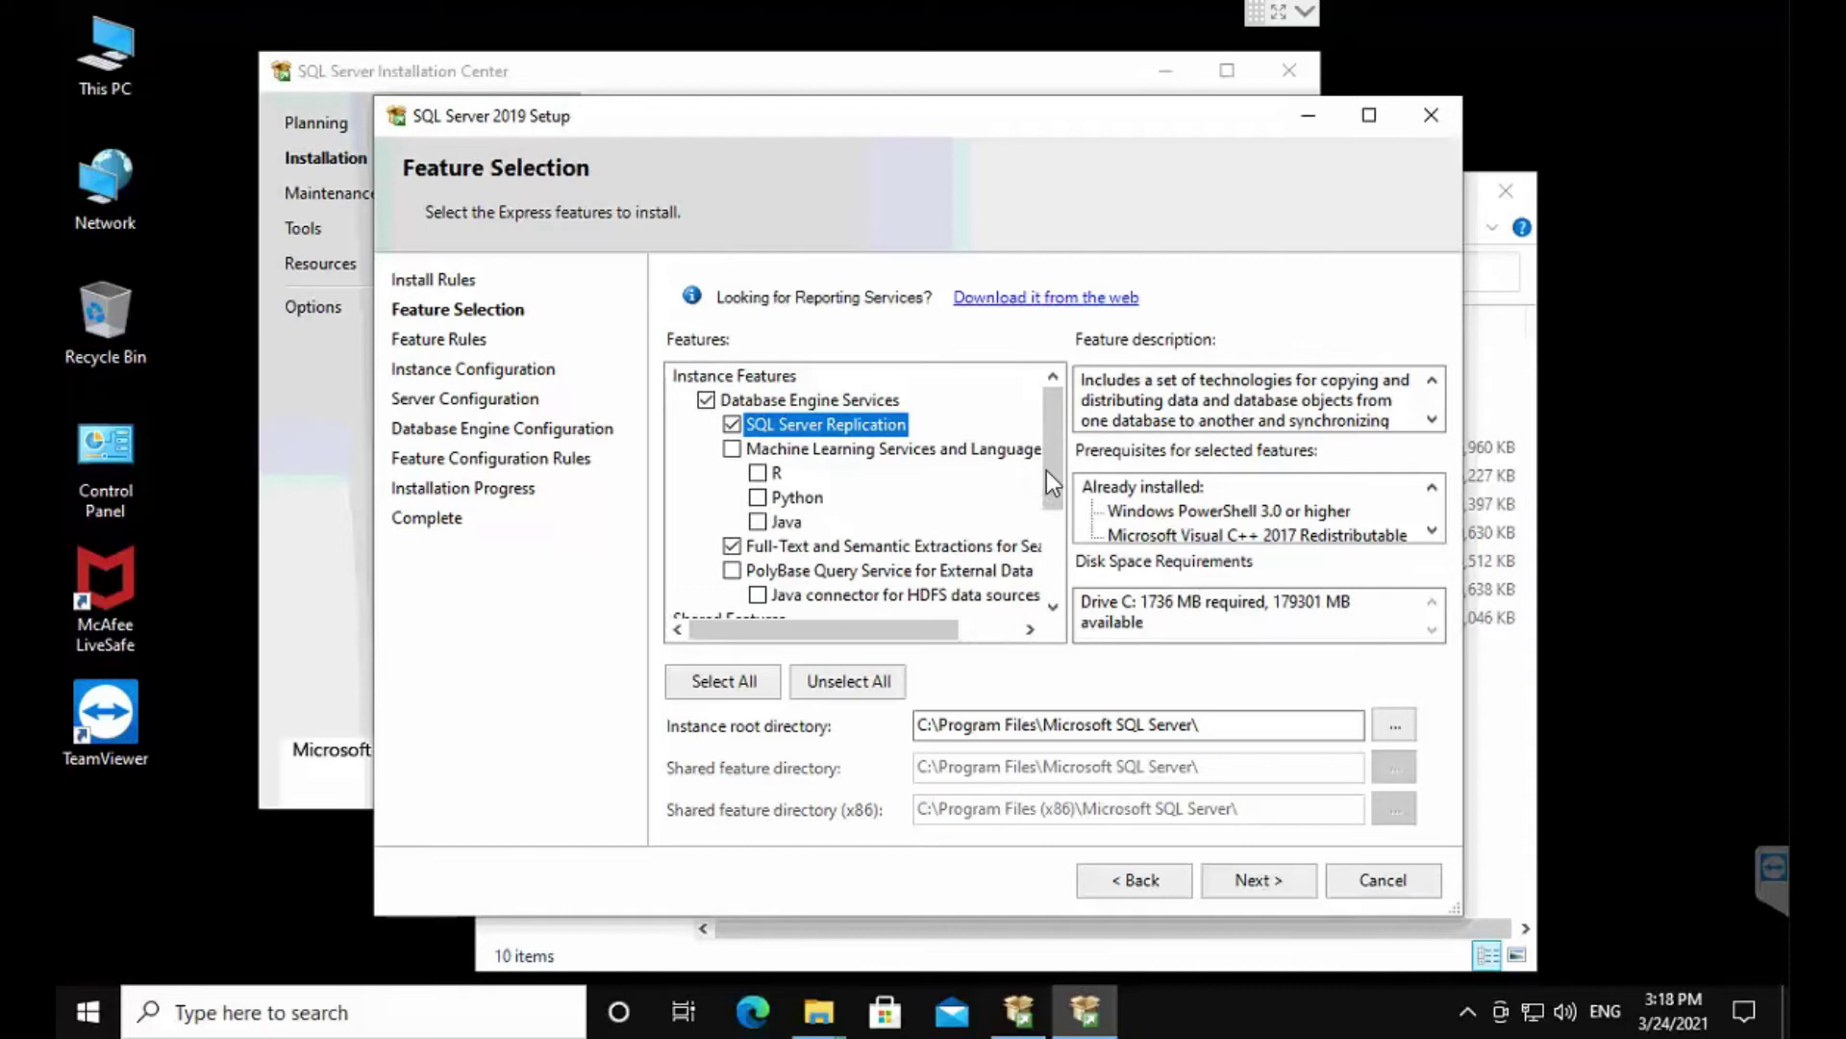
{"action": "mouse_move", "coordinate": [1046, 470]}
{"action": "left_mouse_down"}
{"action": "mouse_move", "coordinate": [1055, 564]}
{"action": "mouse_move", "coordinate": [1049, 497]}
{"action": "left_mouse_up"}
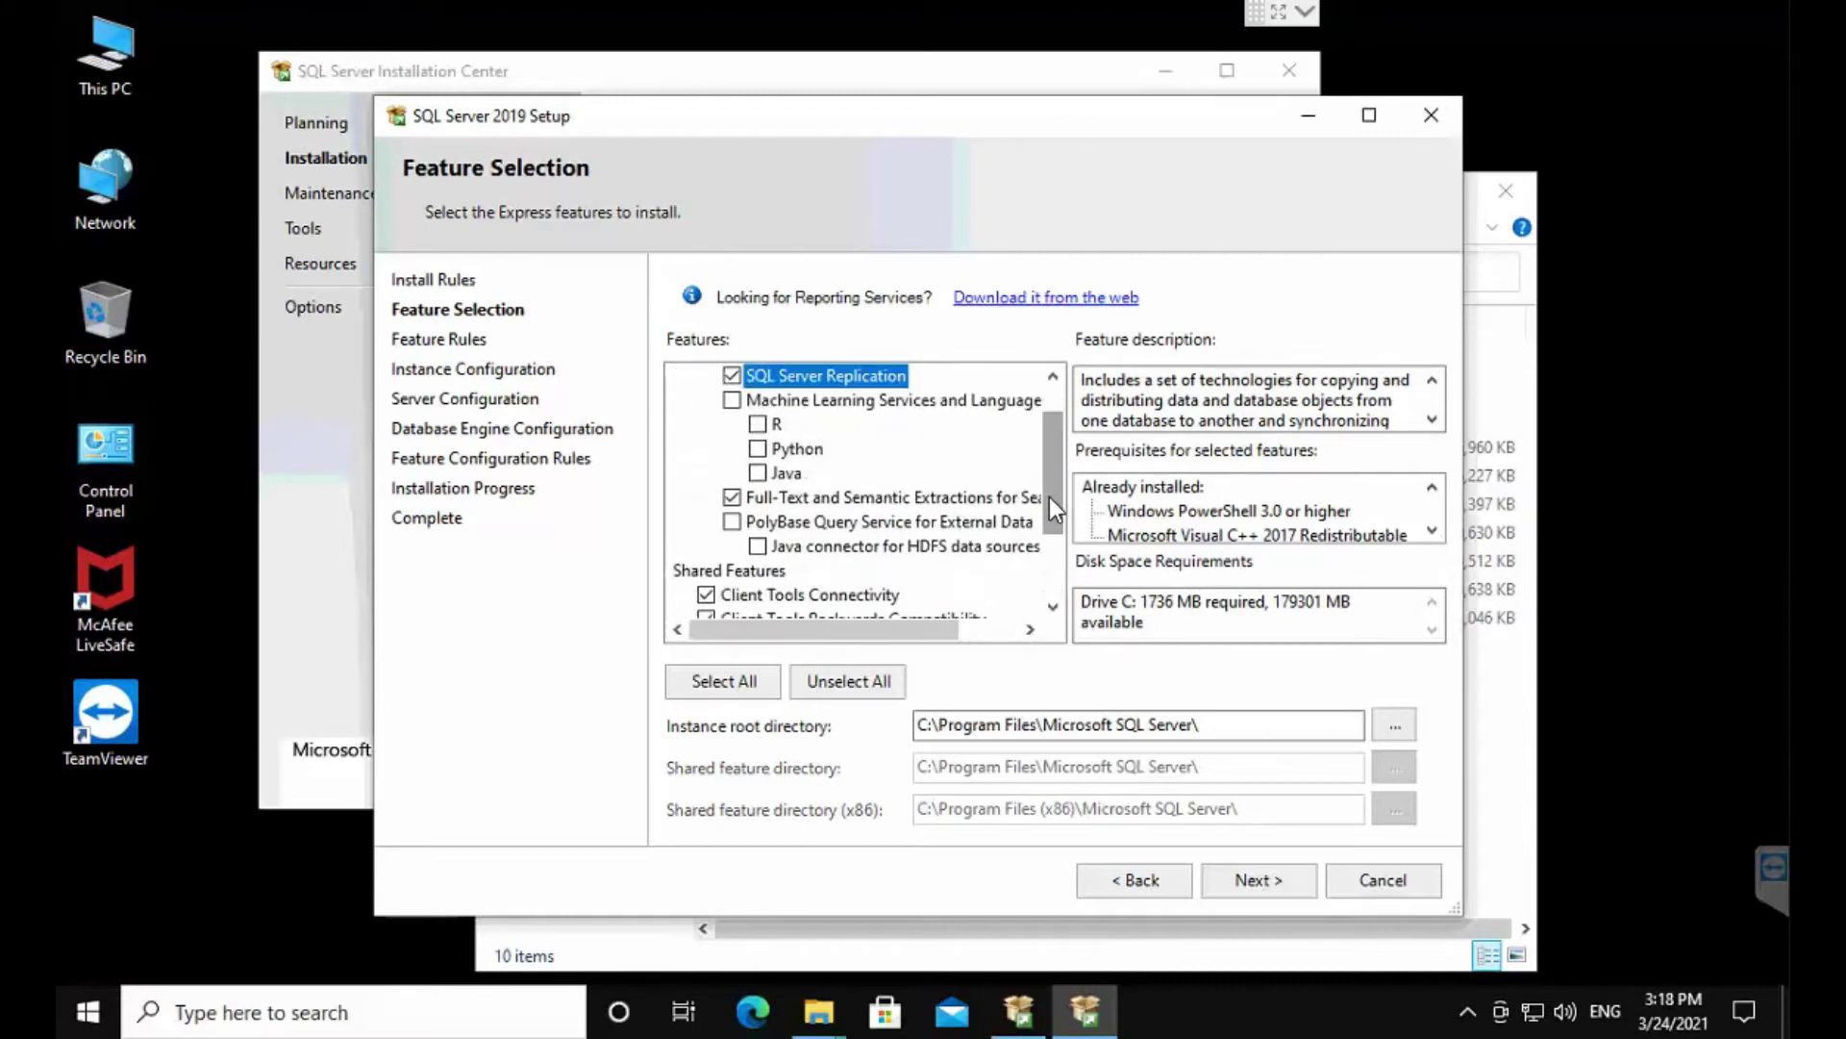
{"action": "left_click", "coordinate": [1052, 570]}
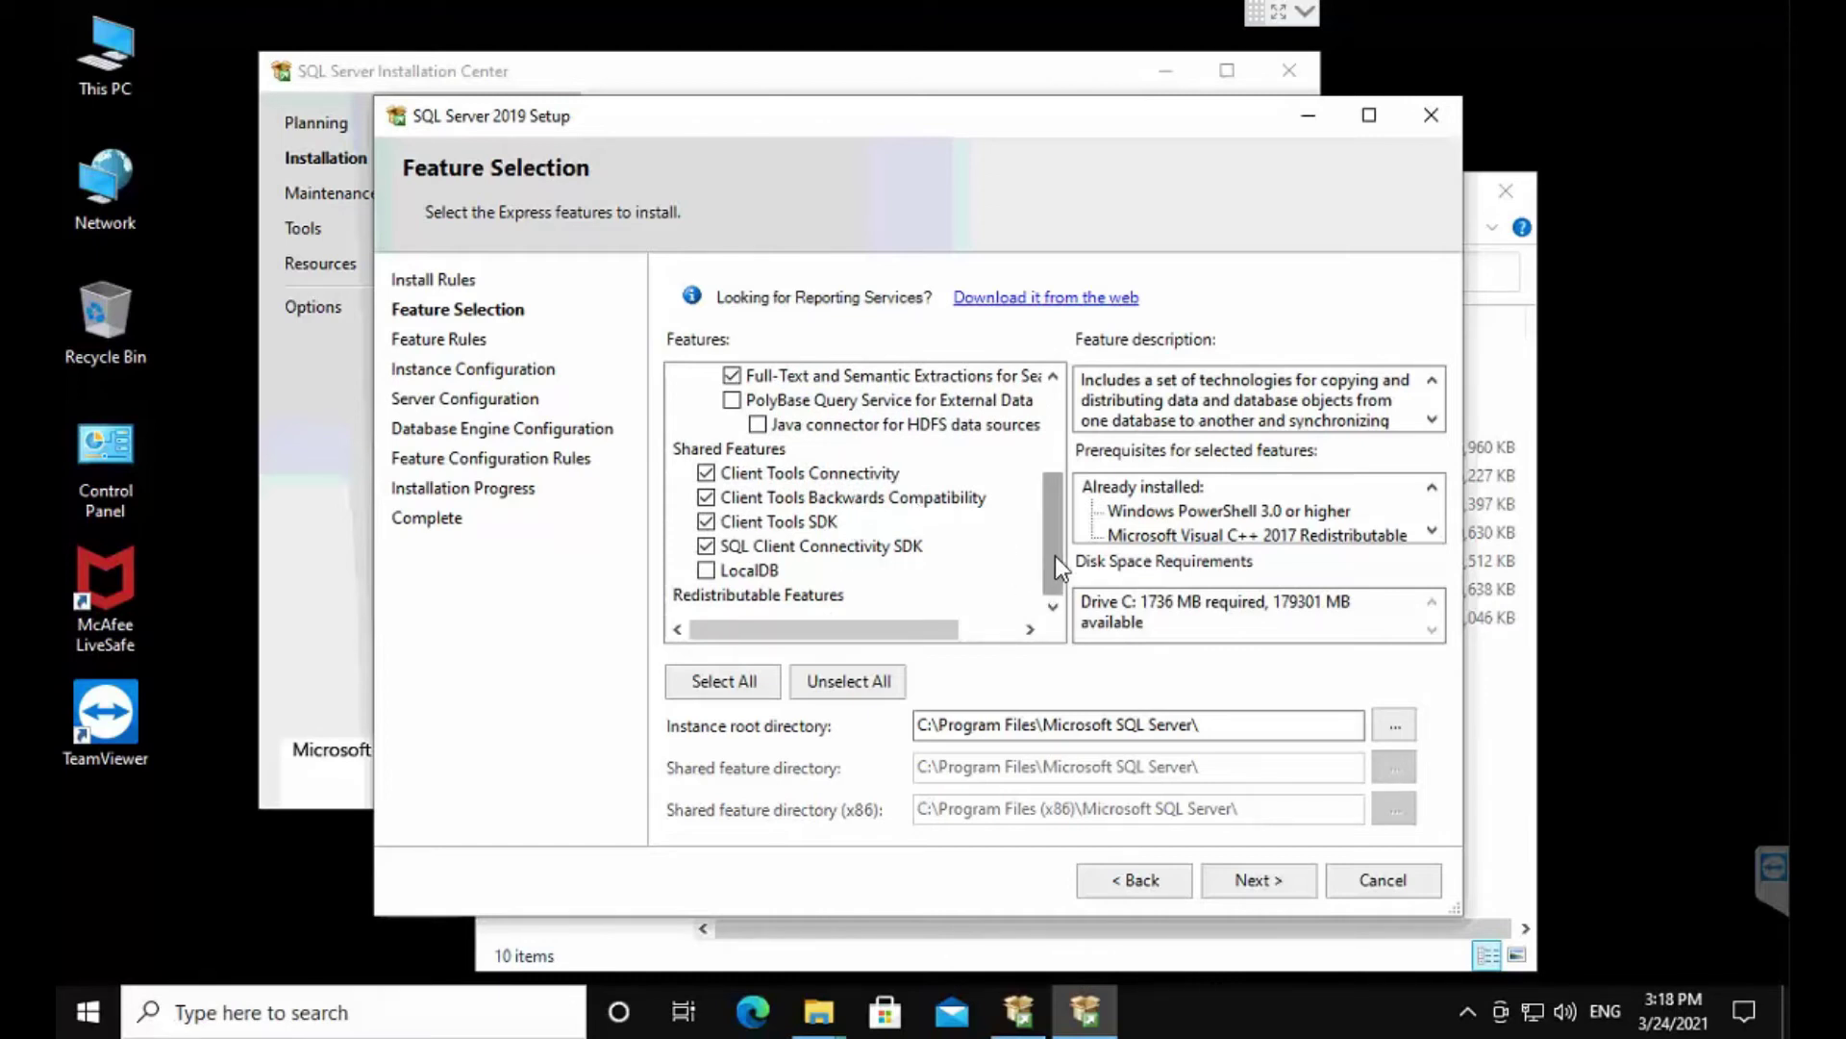
{"action": "left_click_drag", "start_coordinate": [1055, 563], "coordinate": [1055, 427]}
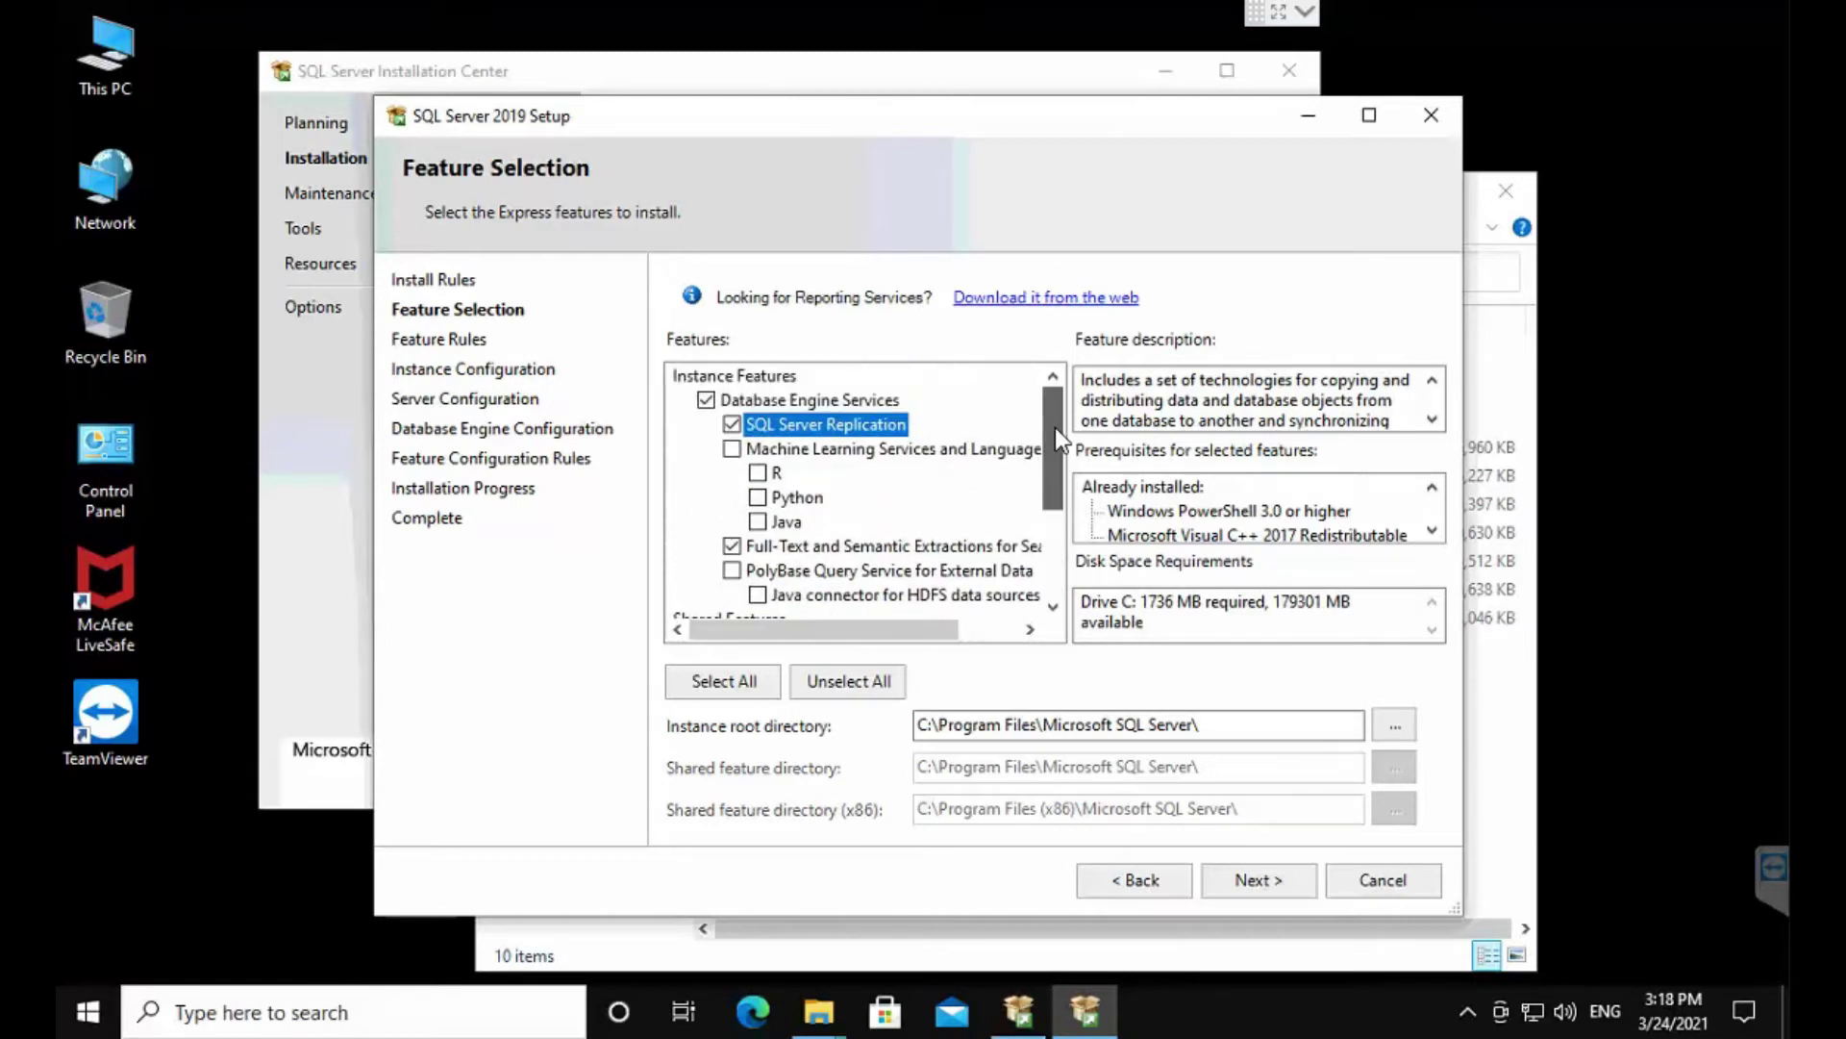
{"action": "scroll", "coordinate": [1055, 427], "scroll_direction": "down", "scroll_amount": 2}
{"action": "scroll", "coordinate": [1076, 433], "scroll_direction": "up", "scroll_amount": 2}
Step: Open the Reporting Services web download page from the feature selection and dismiss the Bing Wallpaper offer
{"action": "left_click", "coordinate": [1039, 299]}
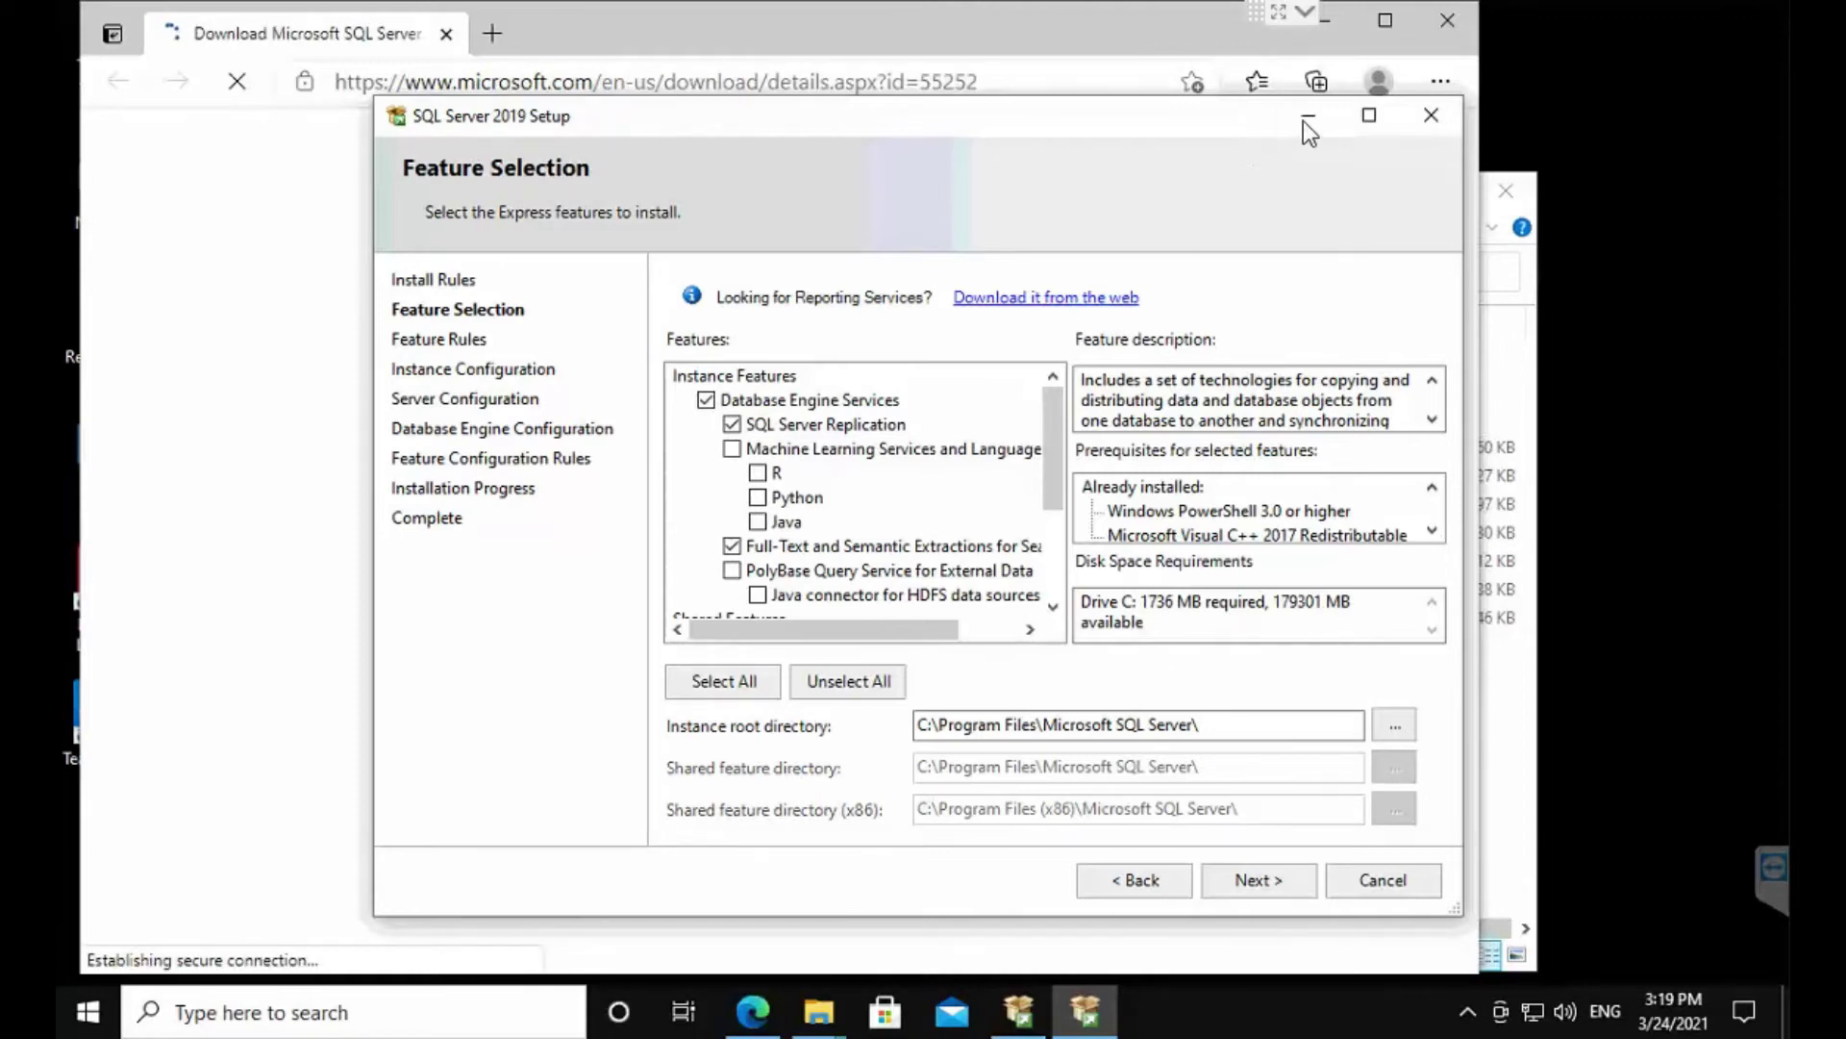
{"action": "left_click", "coordinate": [1091, 29]}
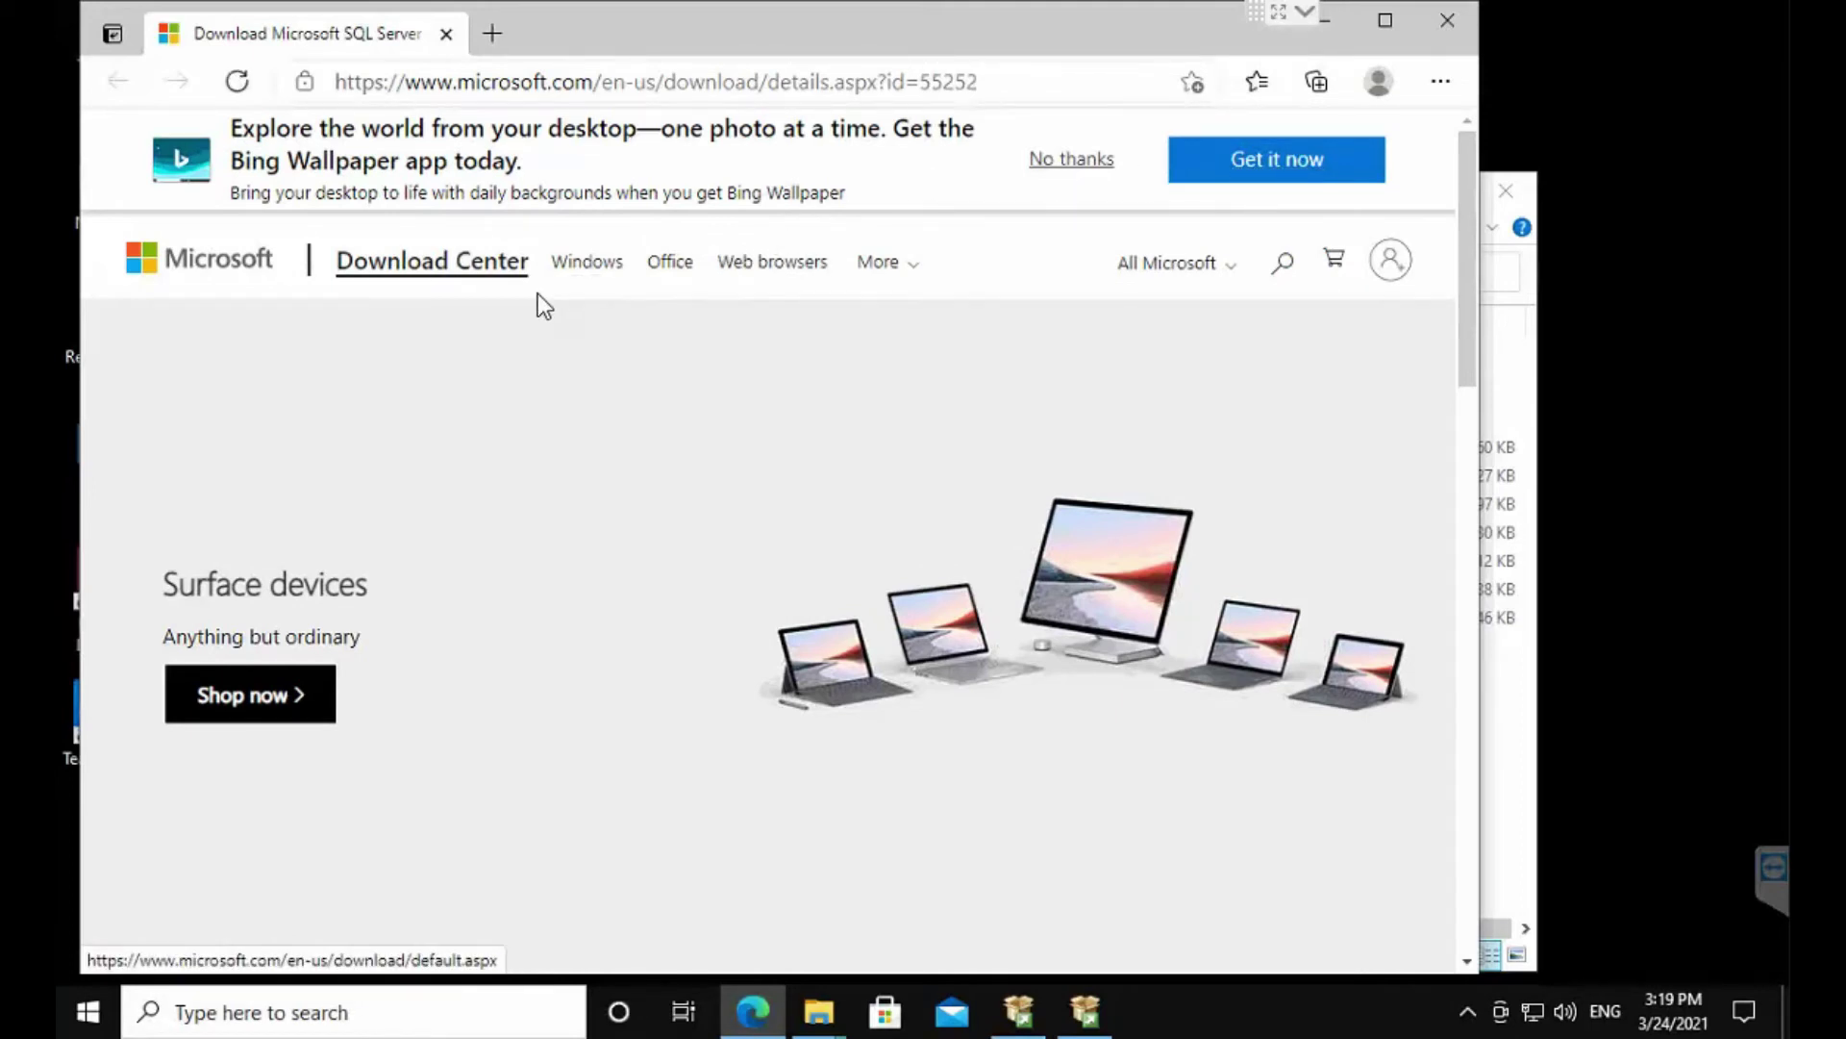
{"action": "left_click", "coordinate": [1066, 163]}
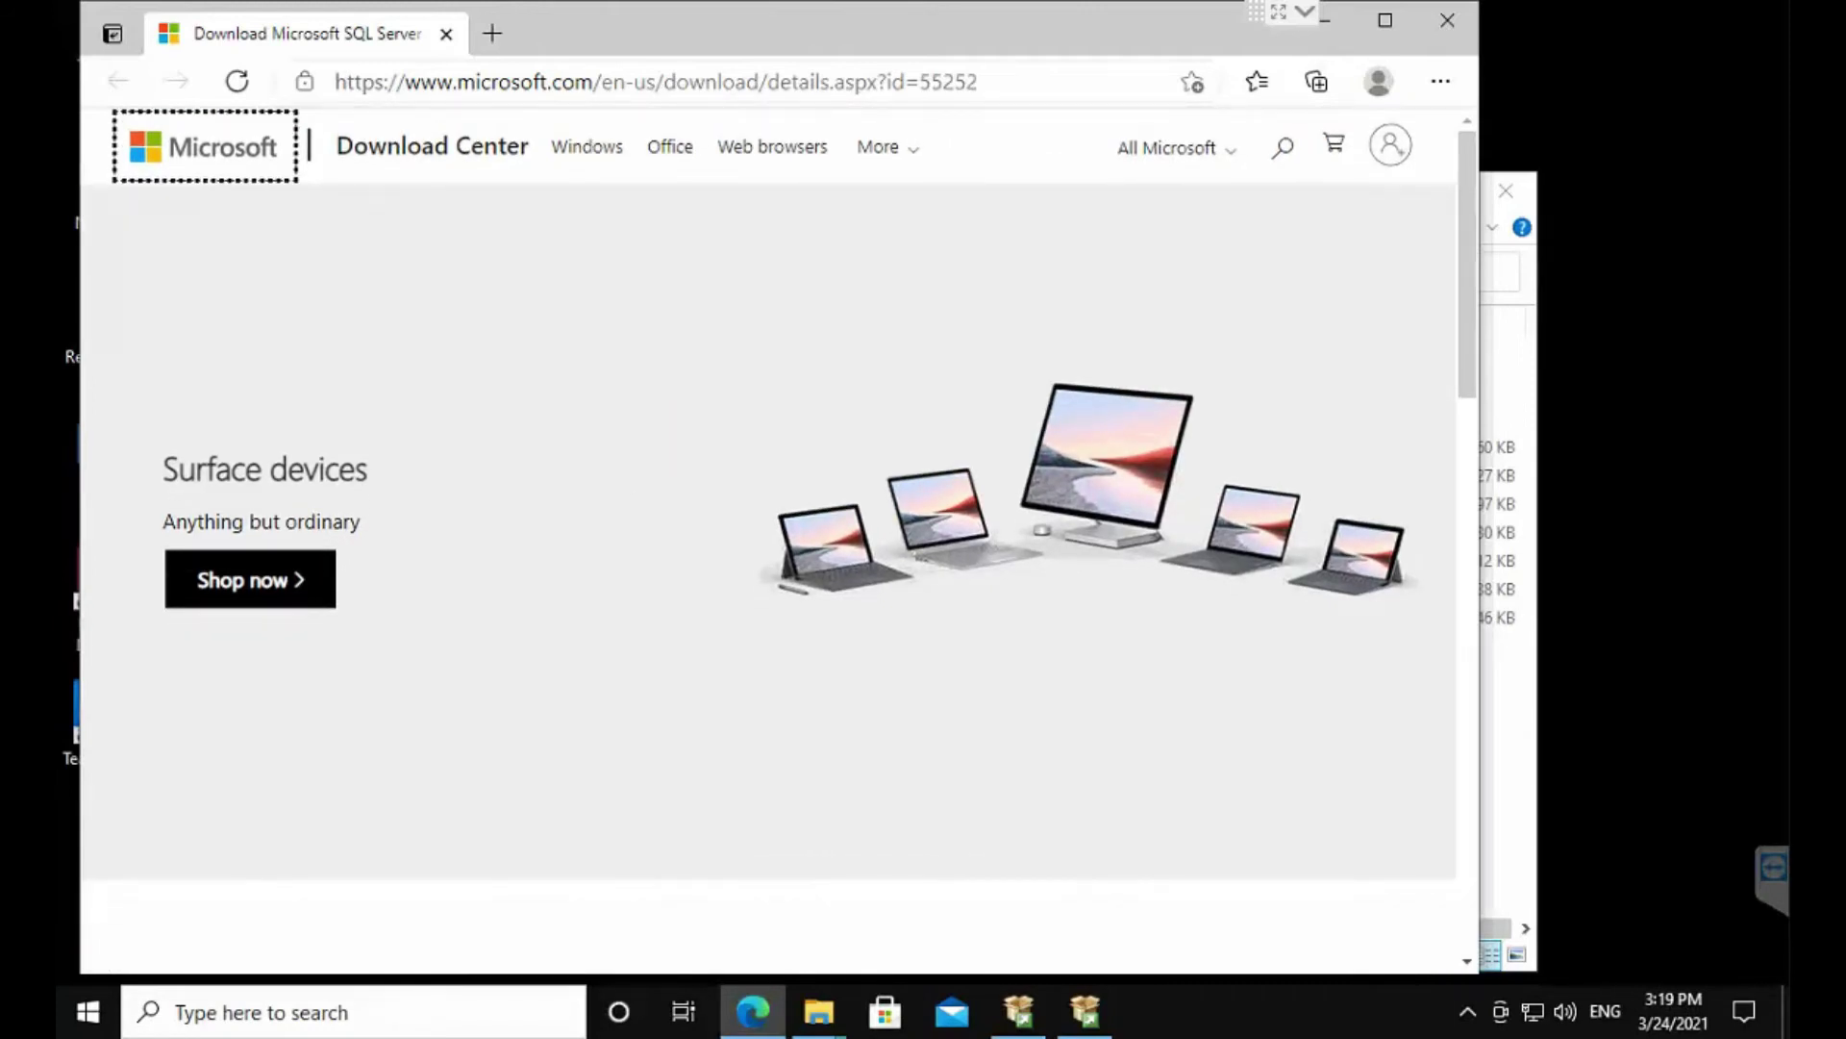
Step: Download the English Microsoft SQL Server 2017 Reporting Services installer, dismiss the Collections offer permanently and minimise the browser
{"action": "scroll", "coordinate": [717, 627], "scroll_direction": "down", "scroll_amount": 5}
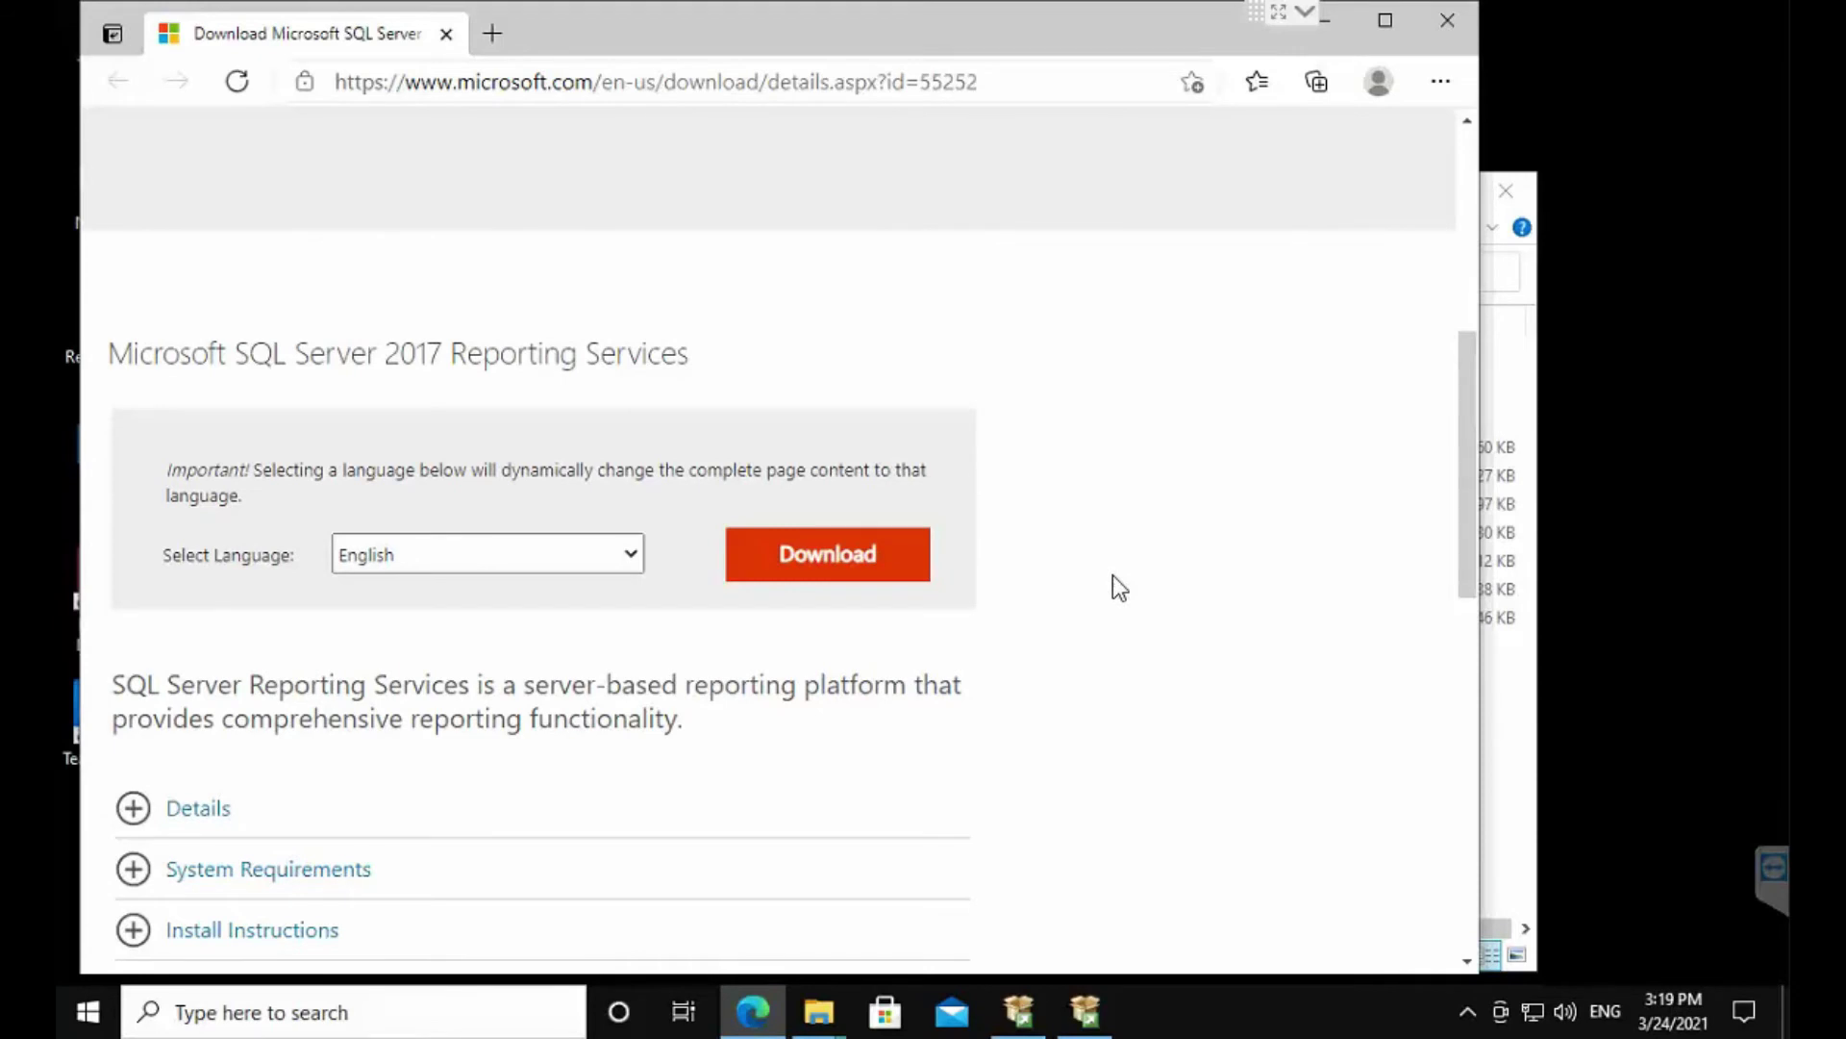
{"action": "left_click", "coordinate": [887, 569]}
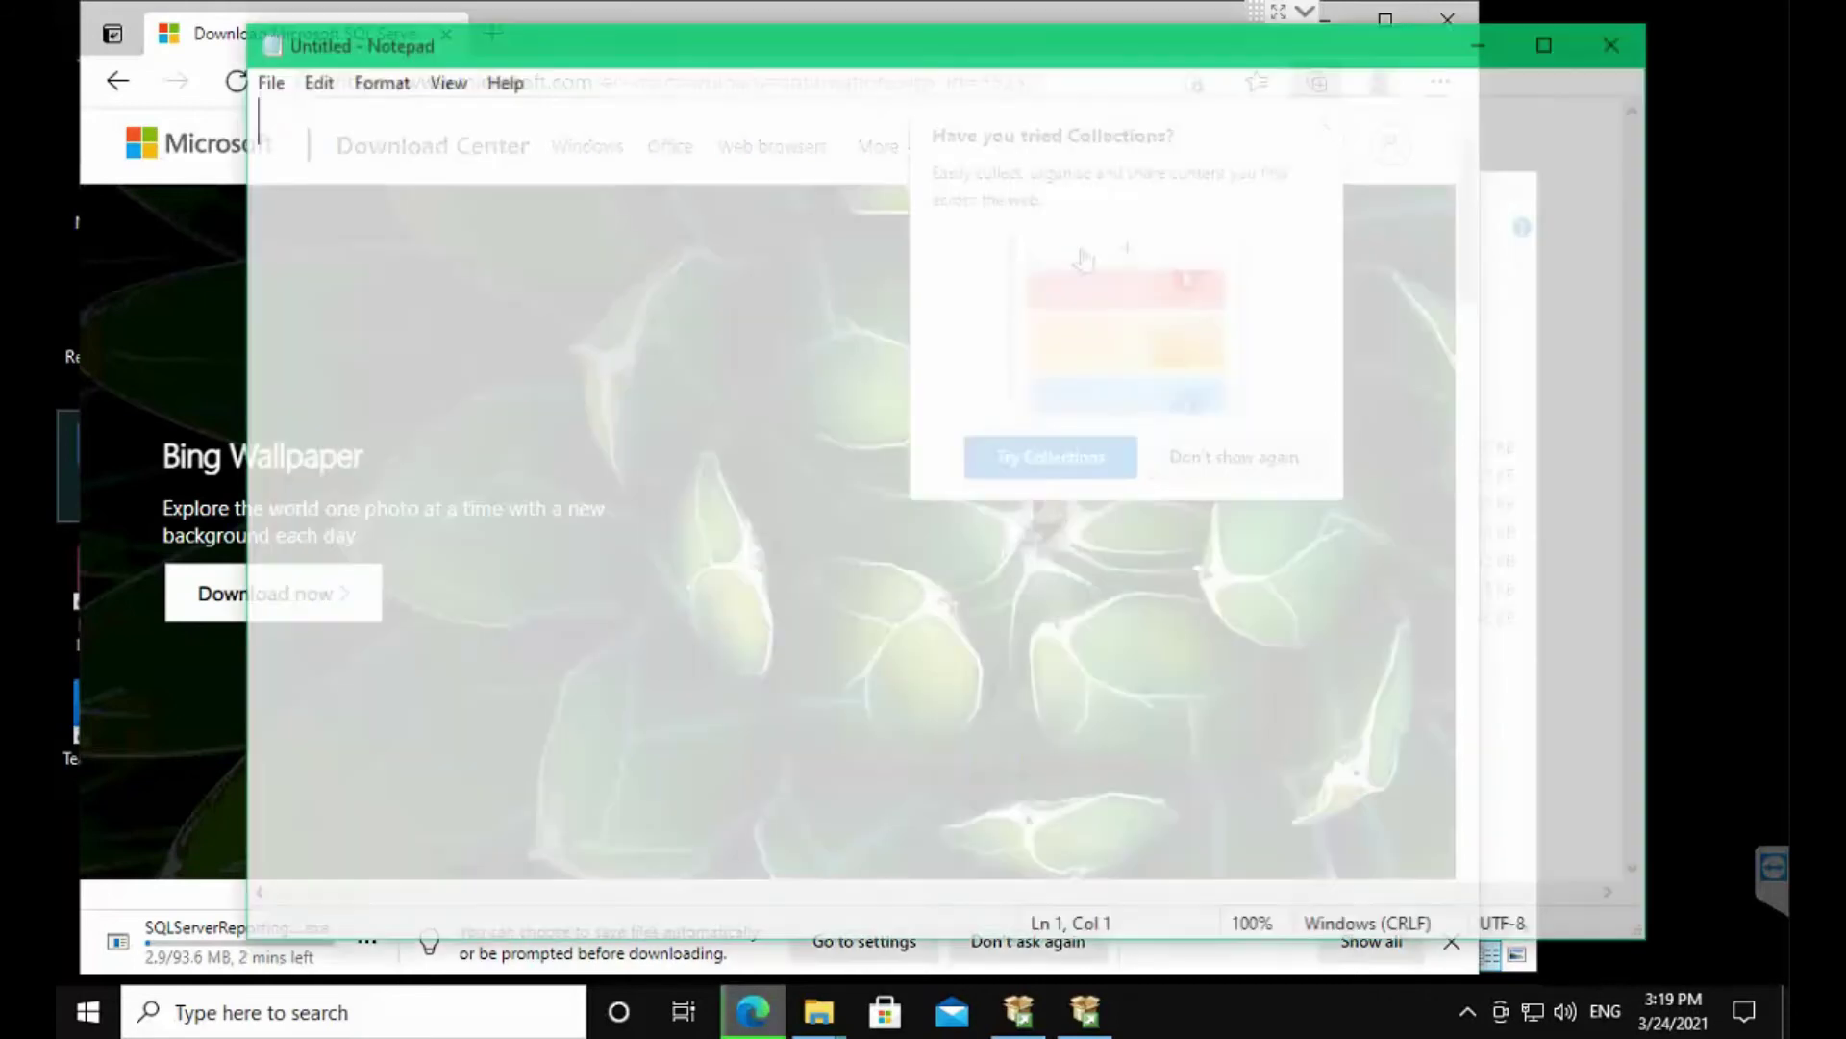
{"action": "key", "text": "alt+F4"}
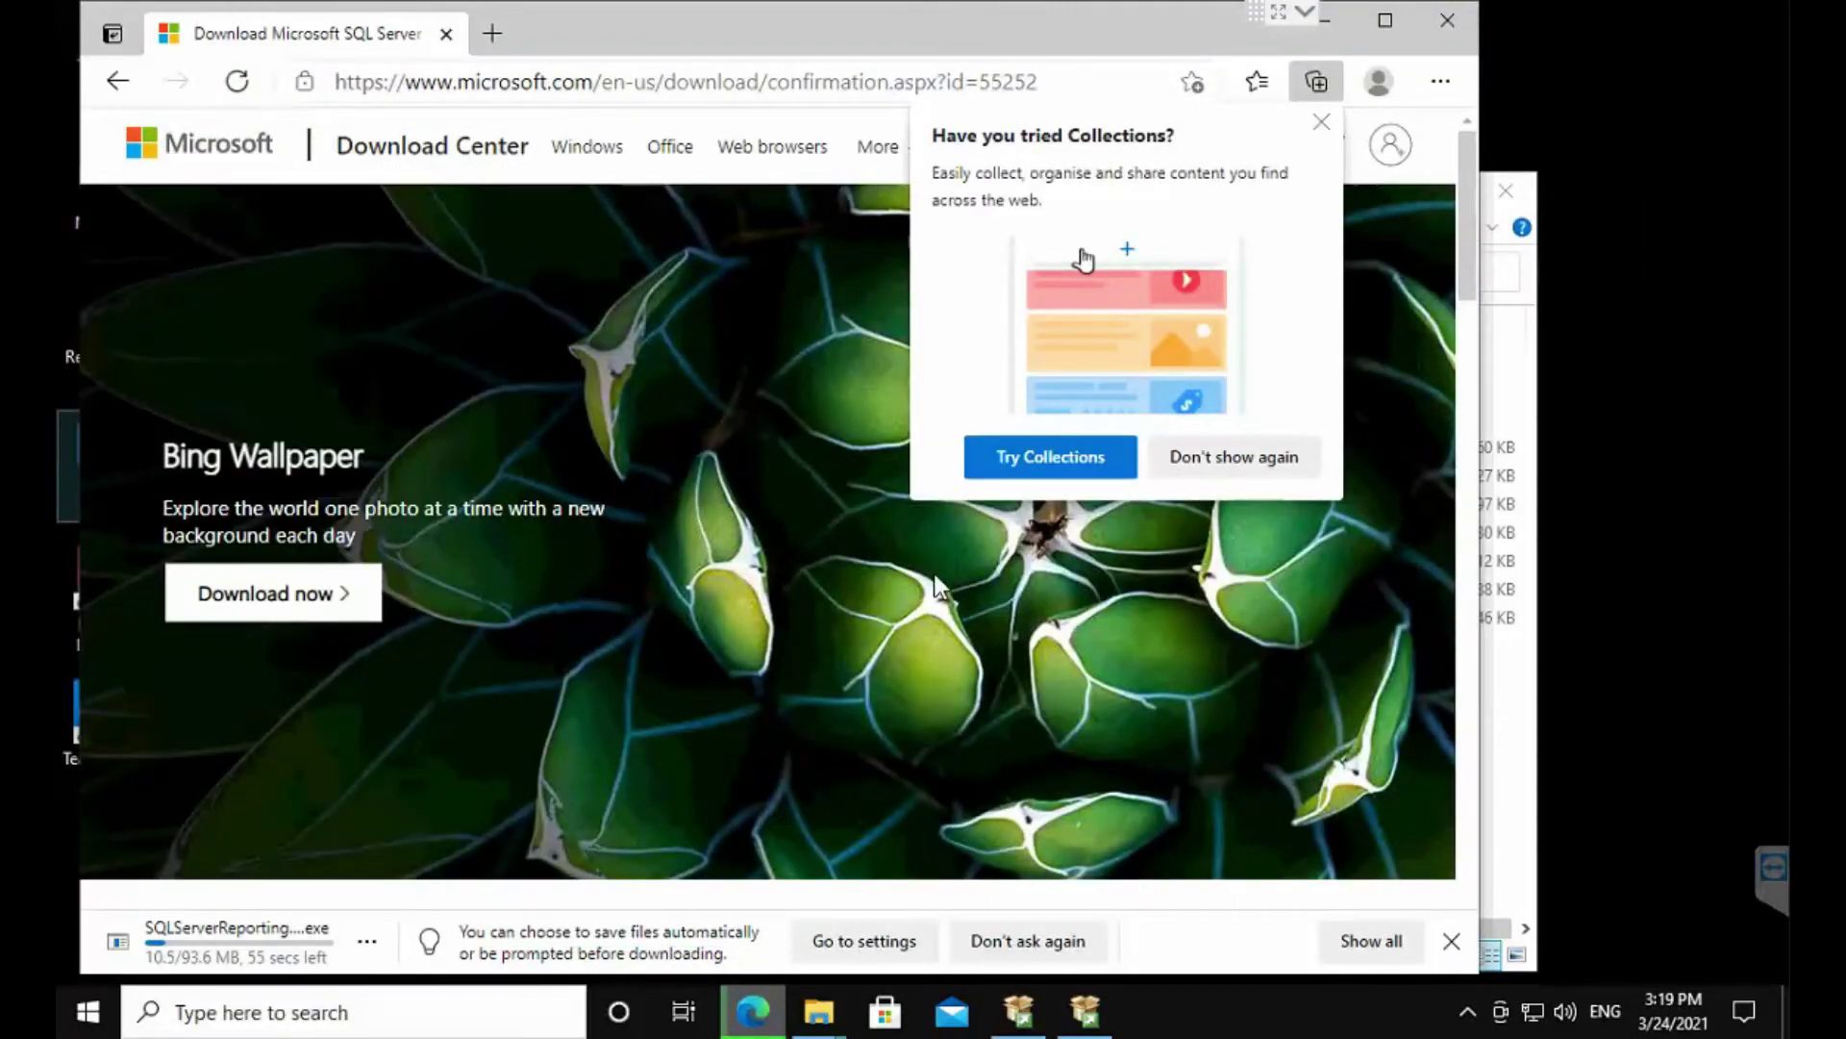
{"action": "left_click", "coordinate": [1236, 458]}
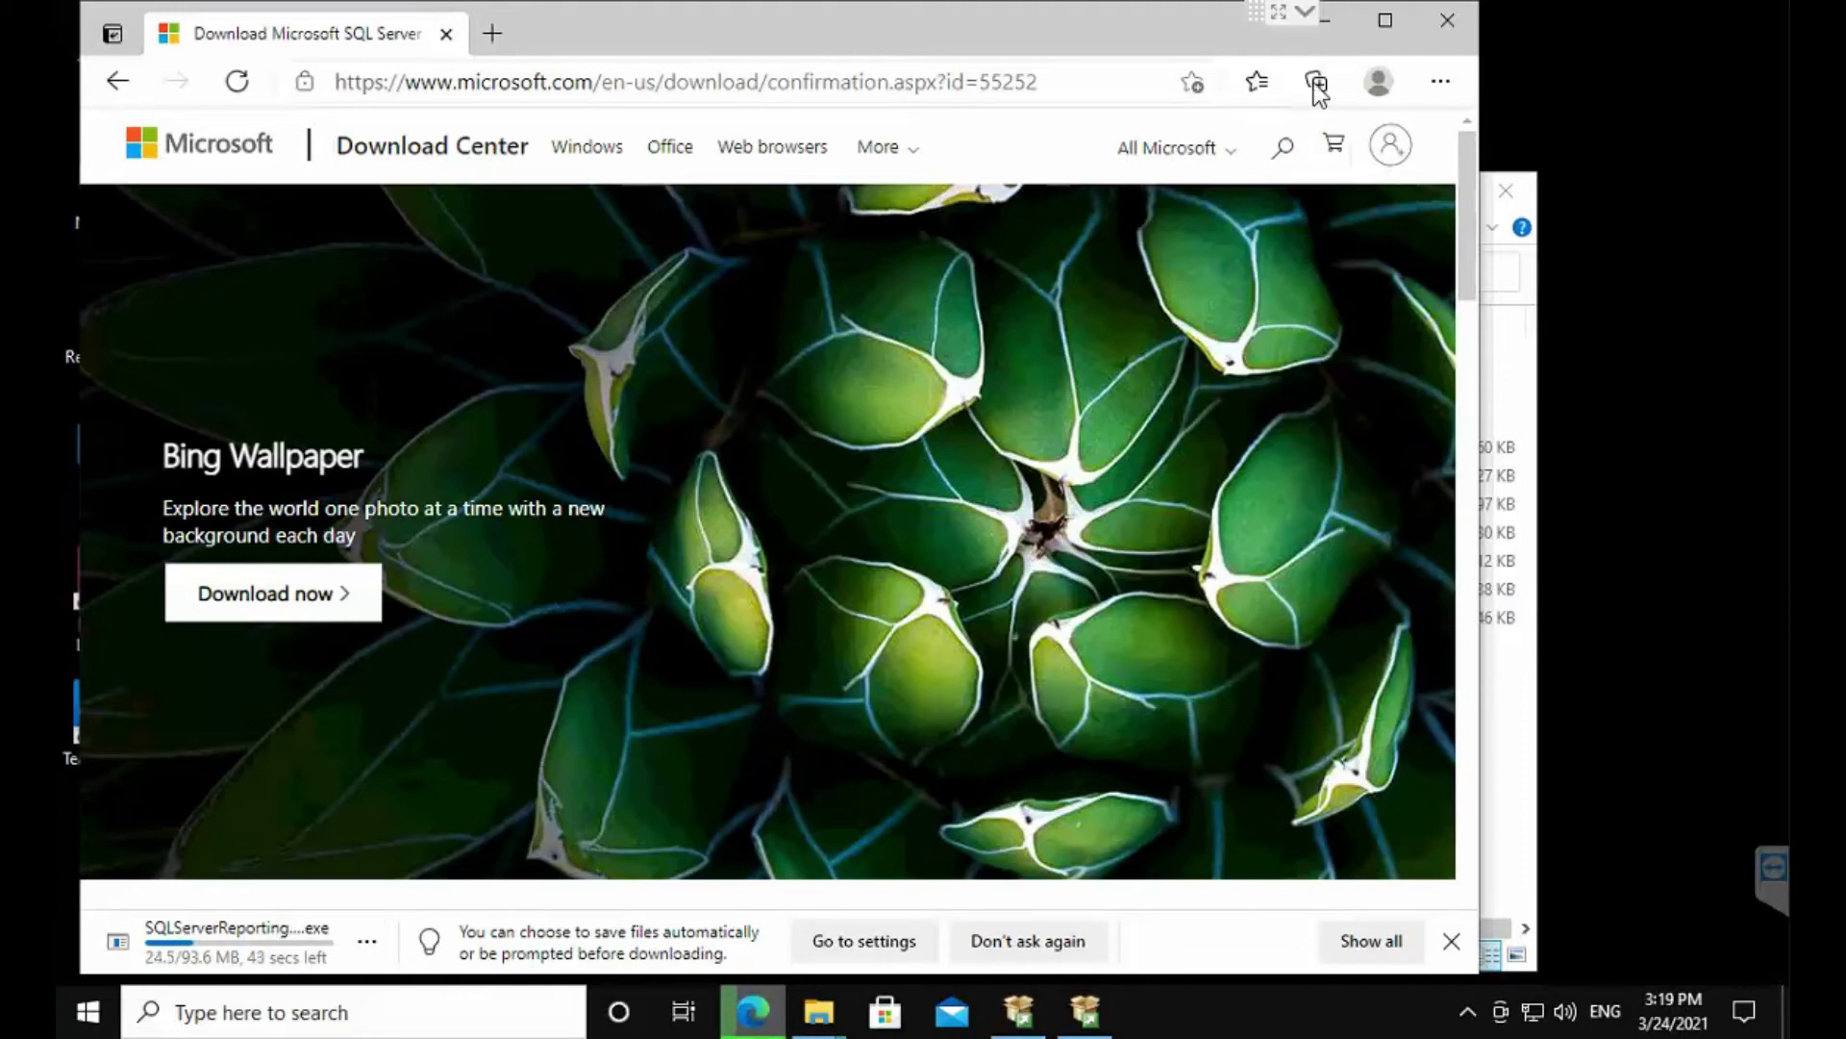
{"action": "left_click", "coordinate": [1335, 23]}
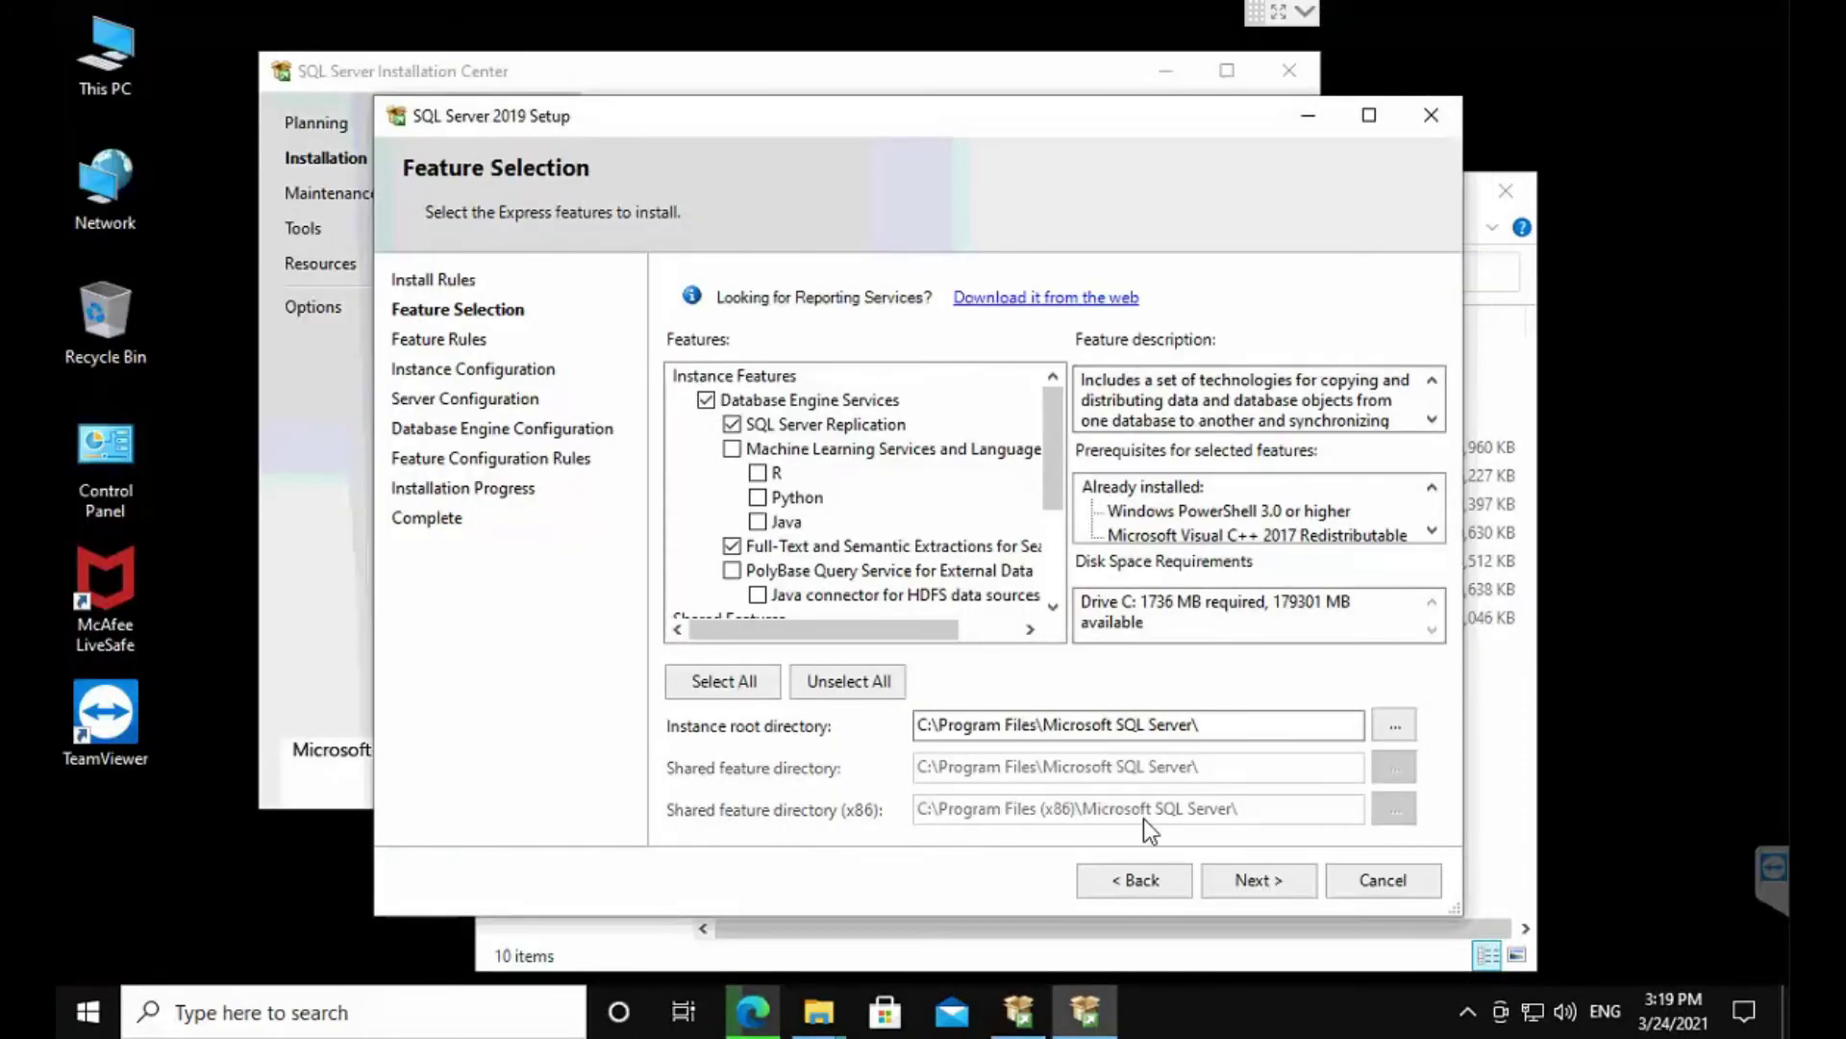
Step: Accept the selected features and configure the installation as the default instance instead of a named one
{"action": "left_click", "coordinate": [1245, 877]}
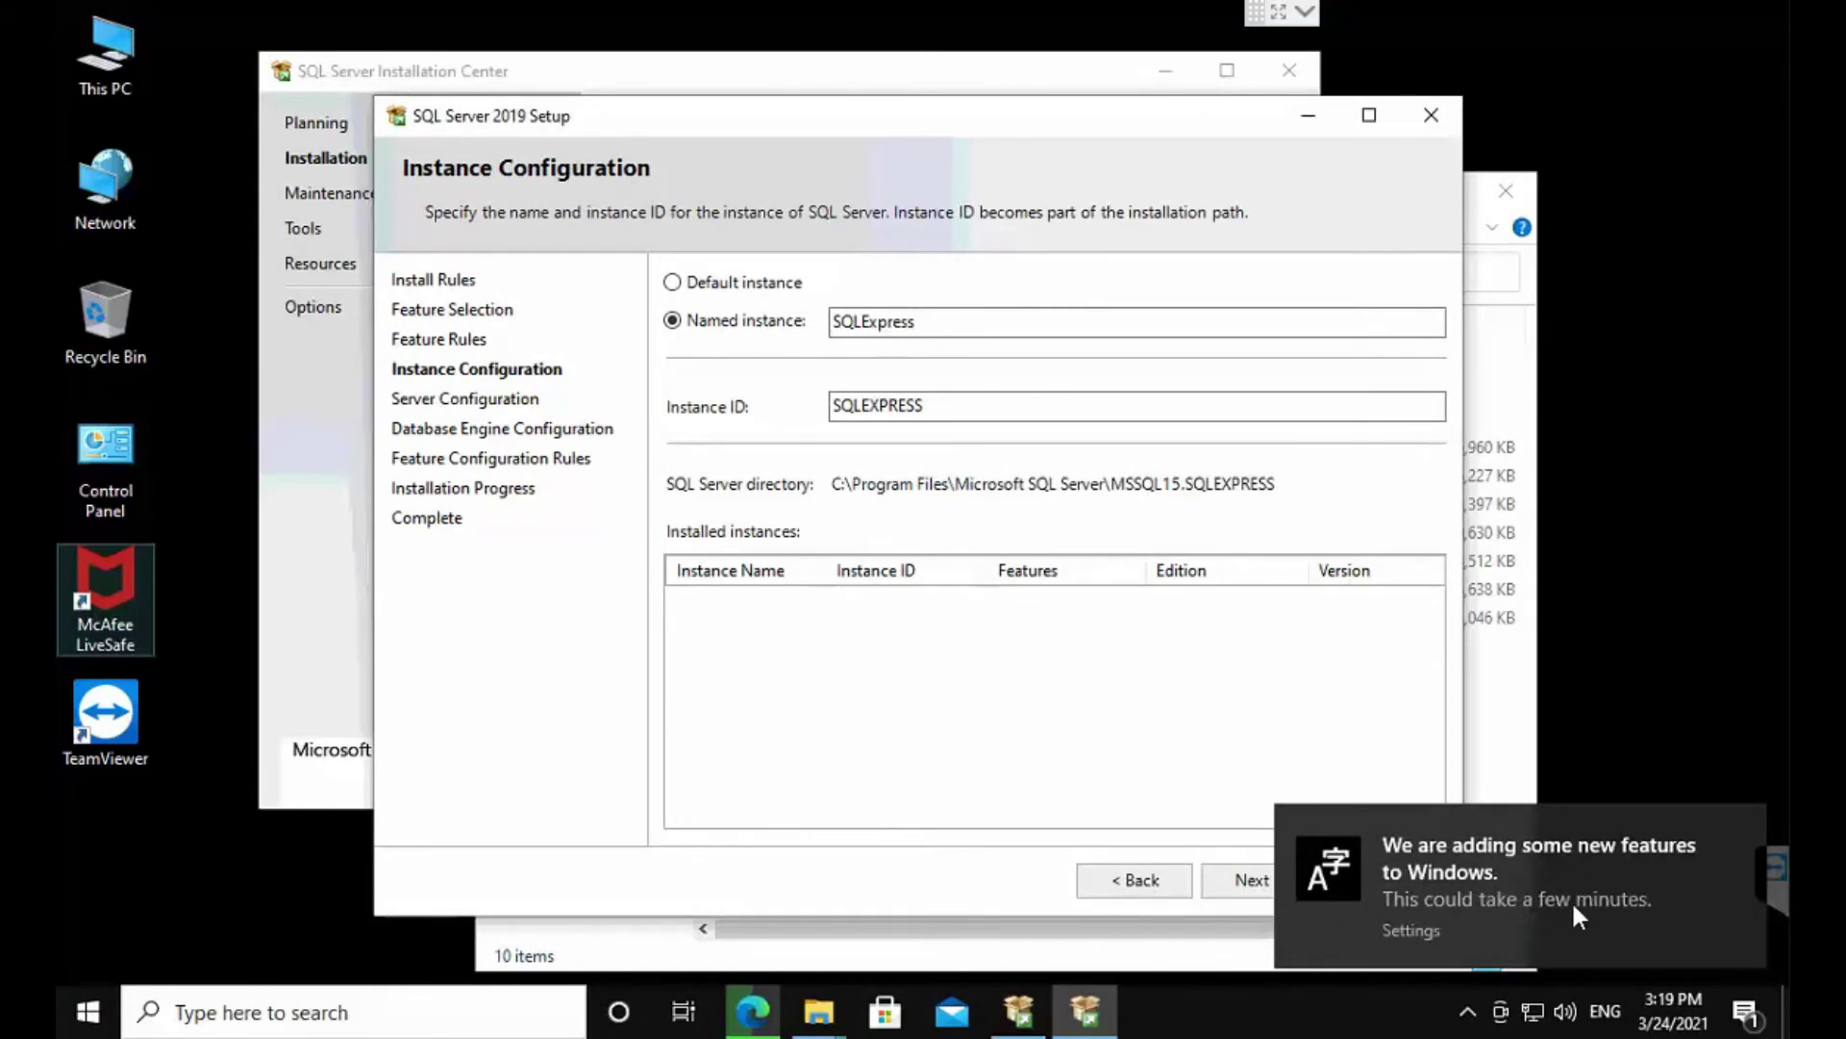
{"action": "left_click", "coordinate": [975, 318]}
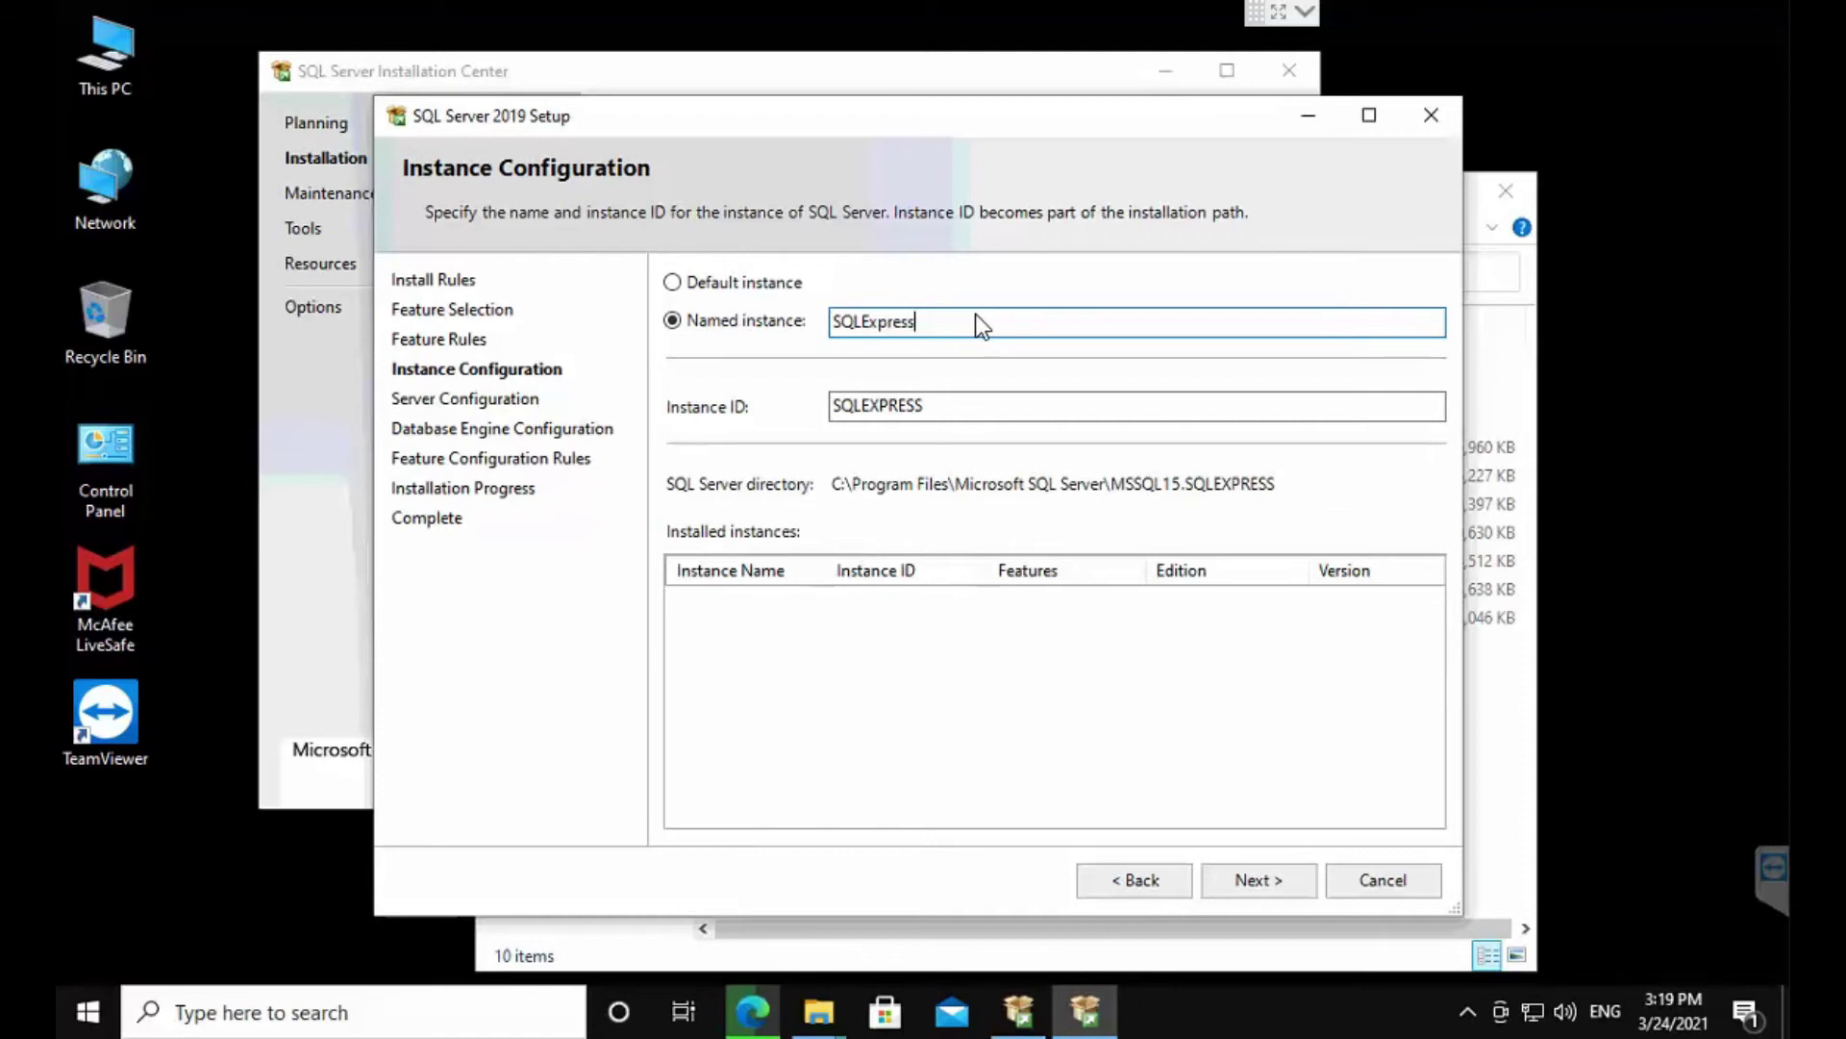
{"action": "left_click", "coordinate": [729, 290]}
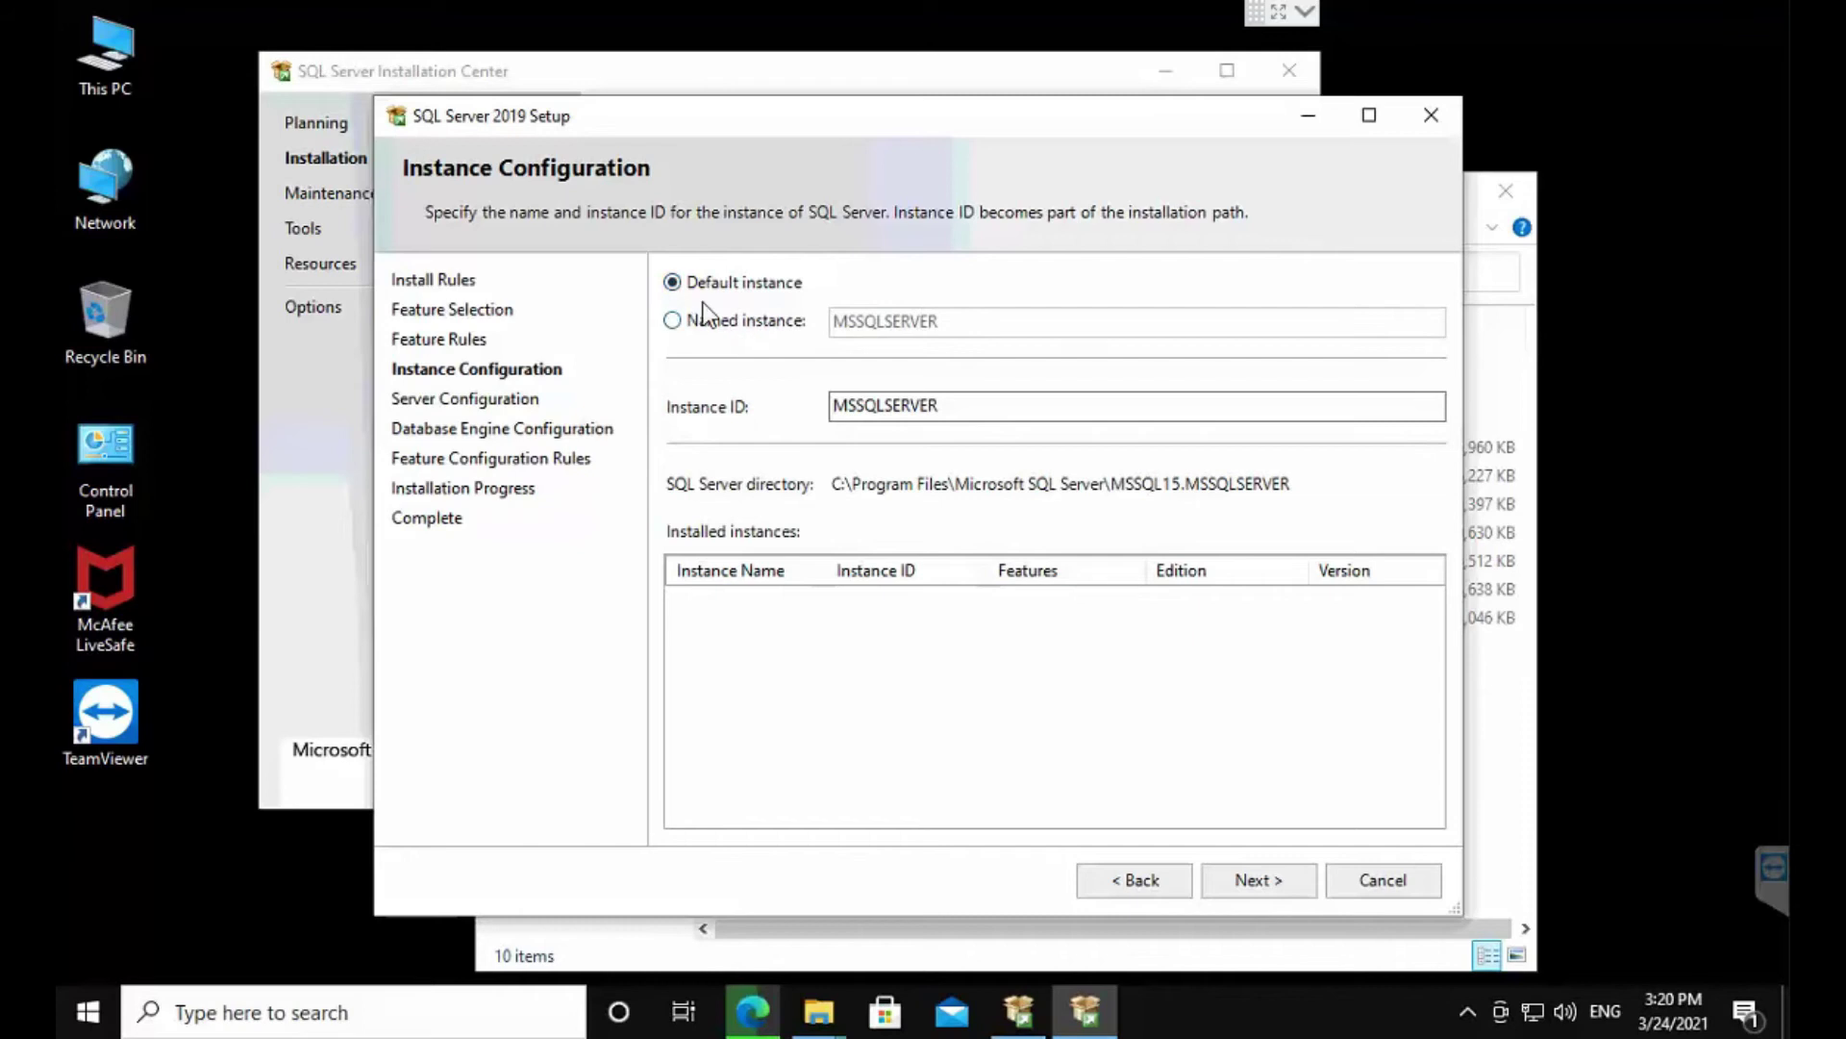
{"action": "left_click", "coordinate": [1254, 881]}
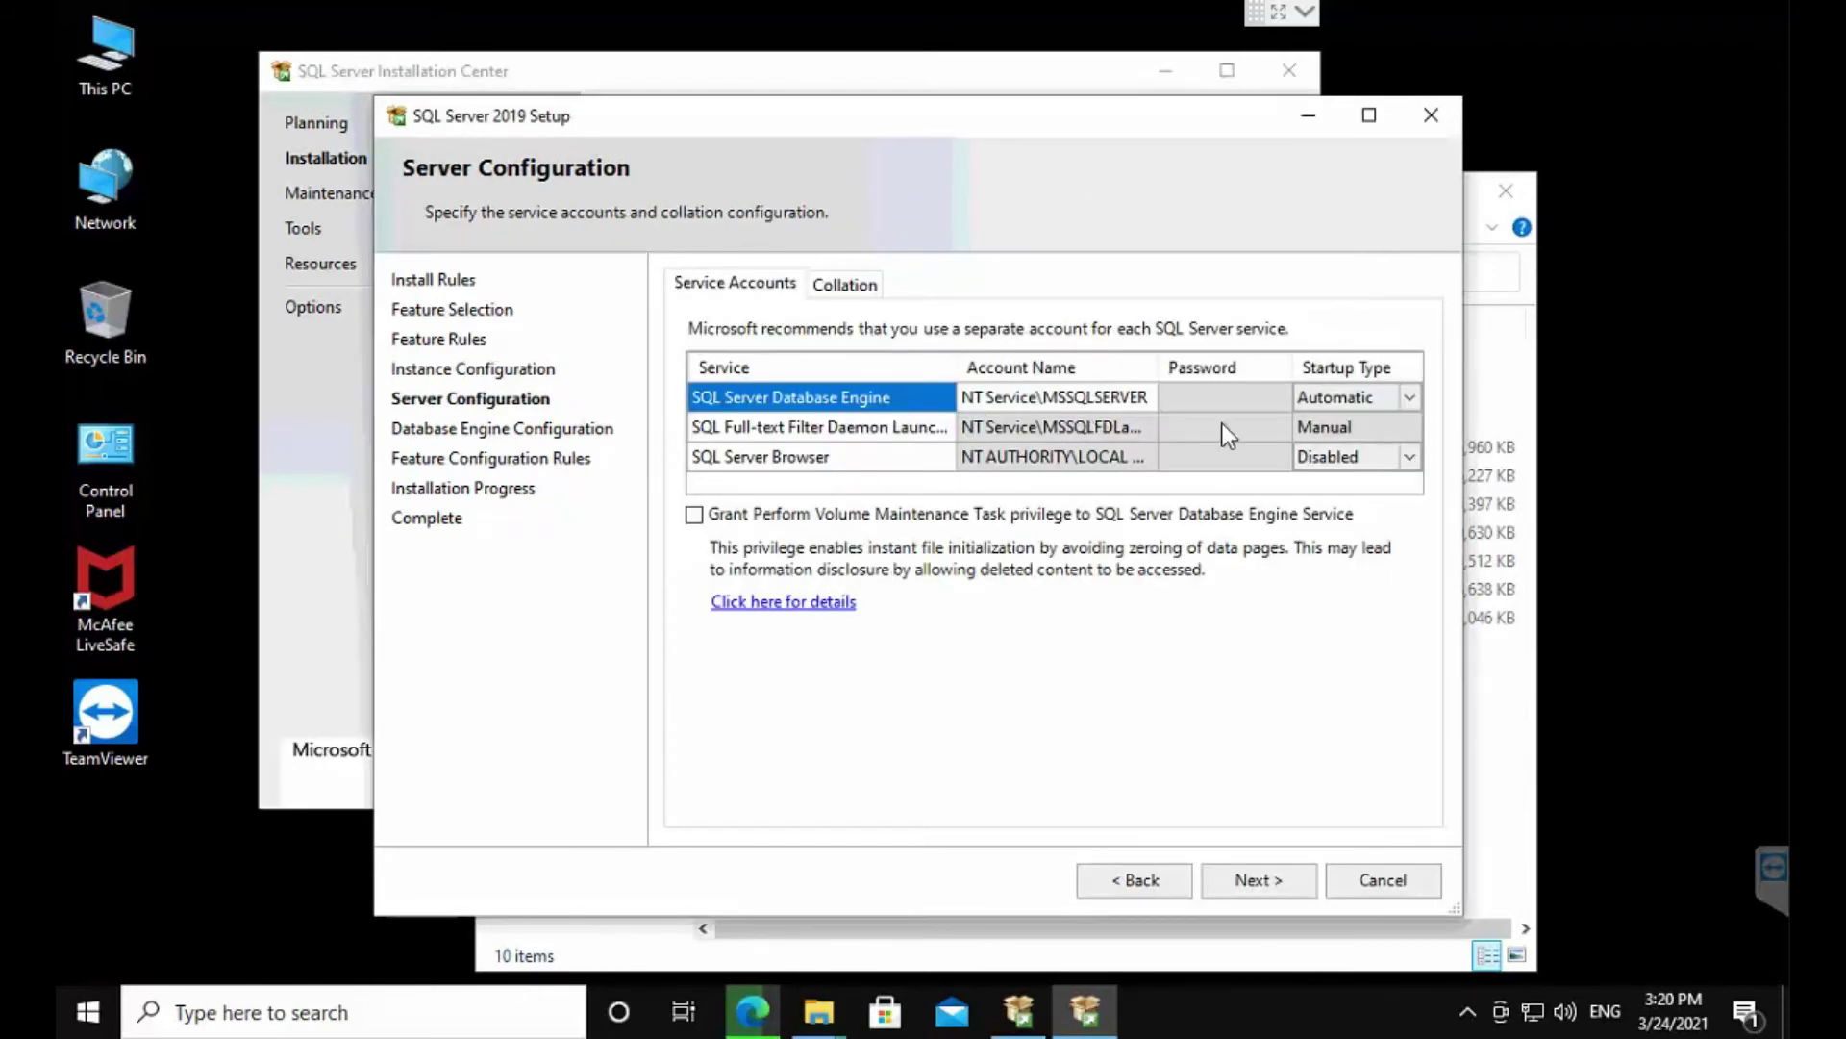
Step: Review the service accounts and database engine collation, keep the defaults and continue to the database engine configuration
{"action": "left_click", "coordinate": [1232, 400]}
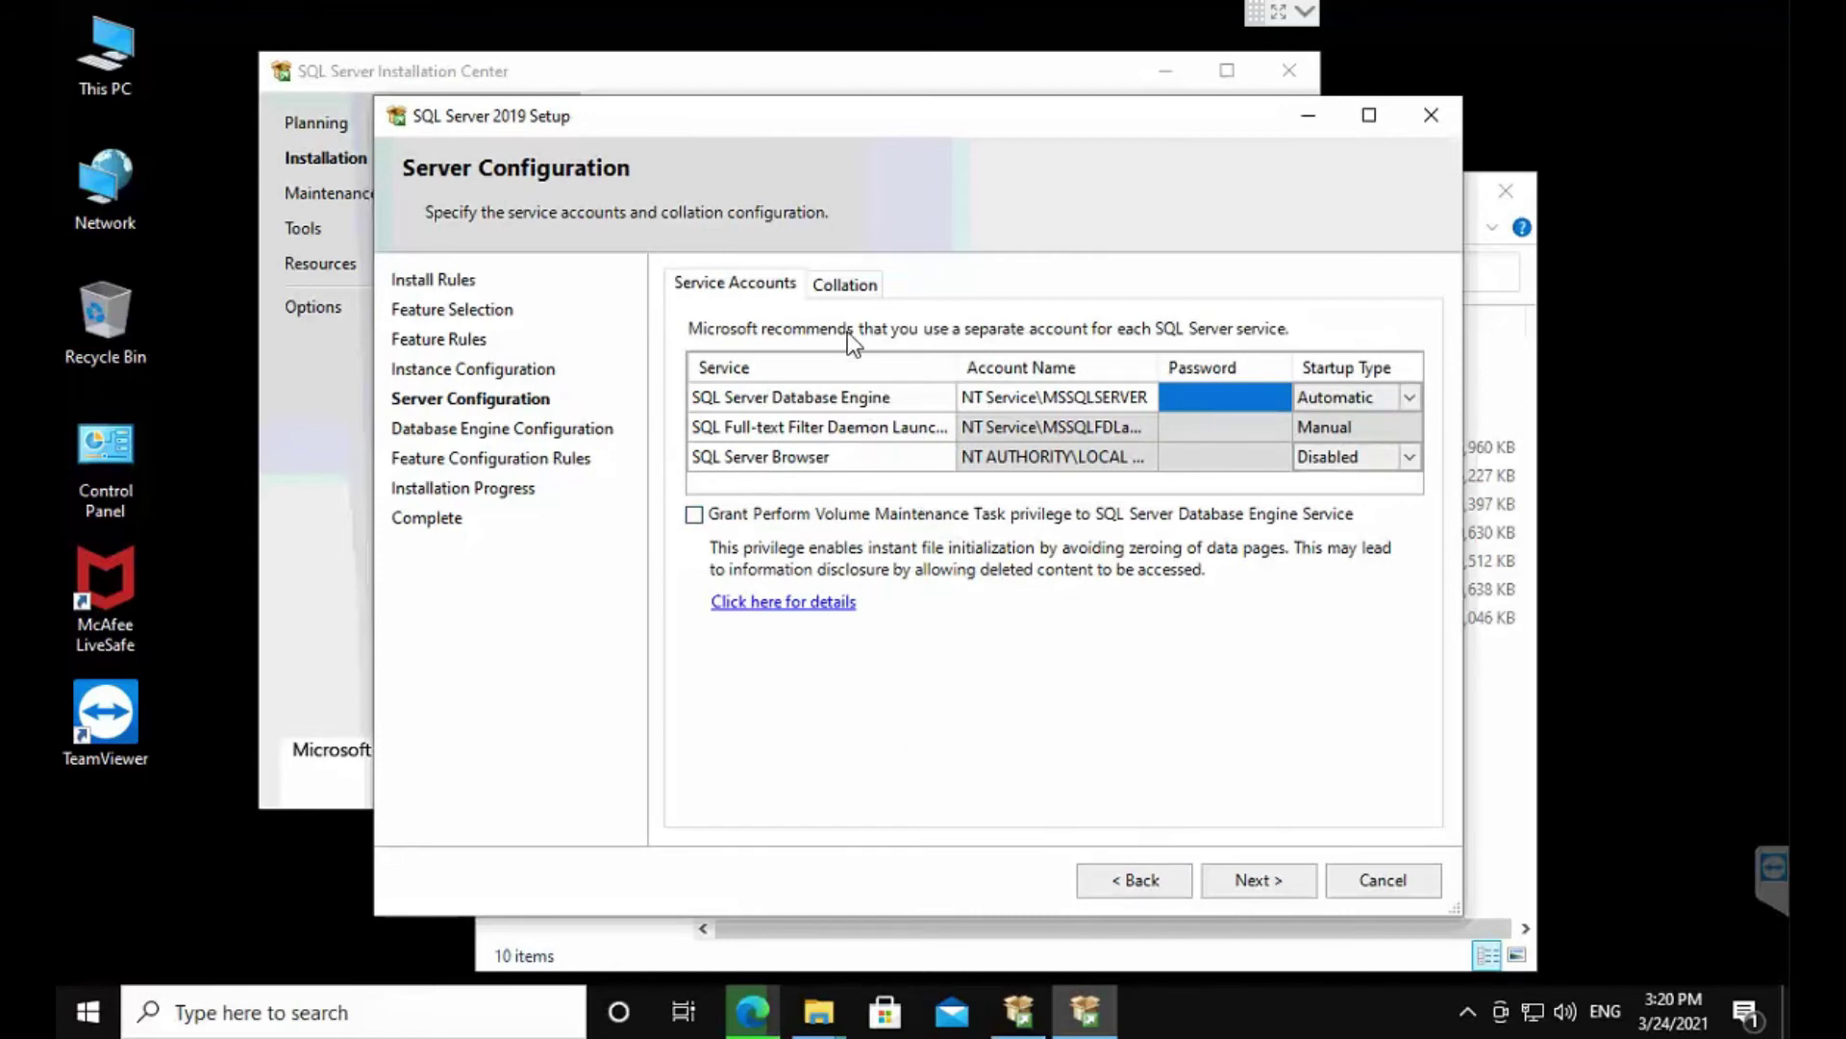
{"action": "left_click", "coordinate": [832, 292]}
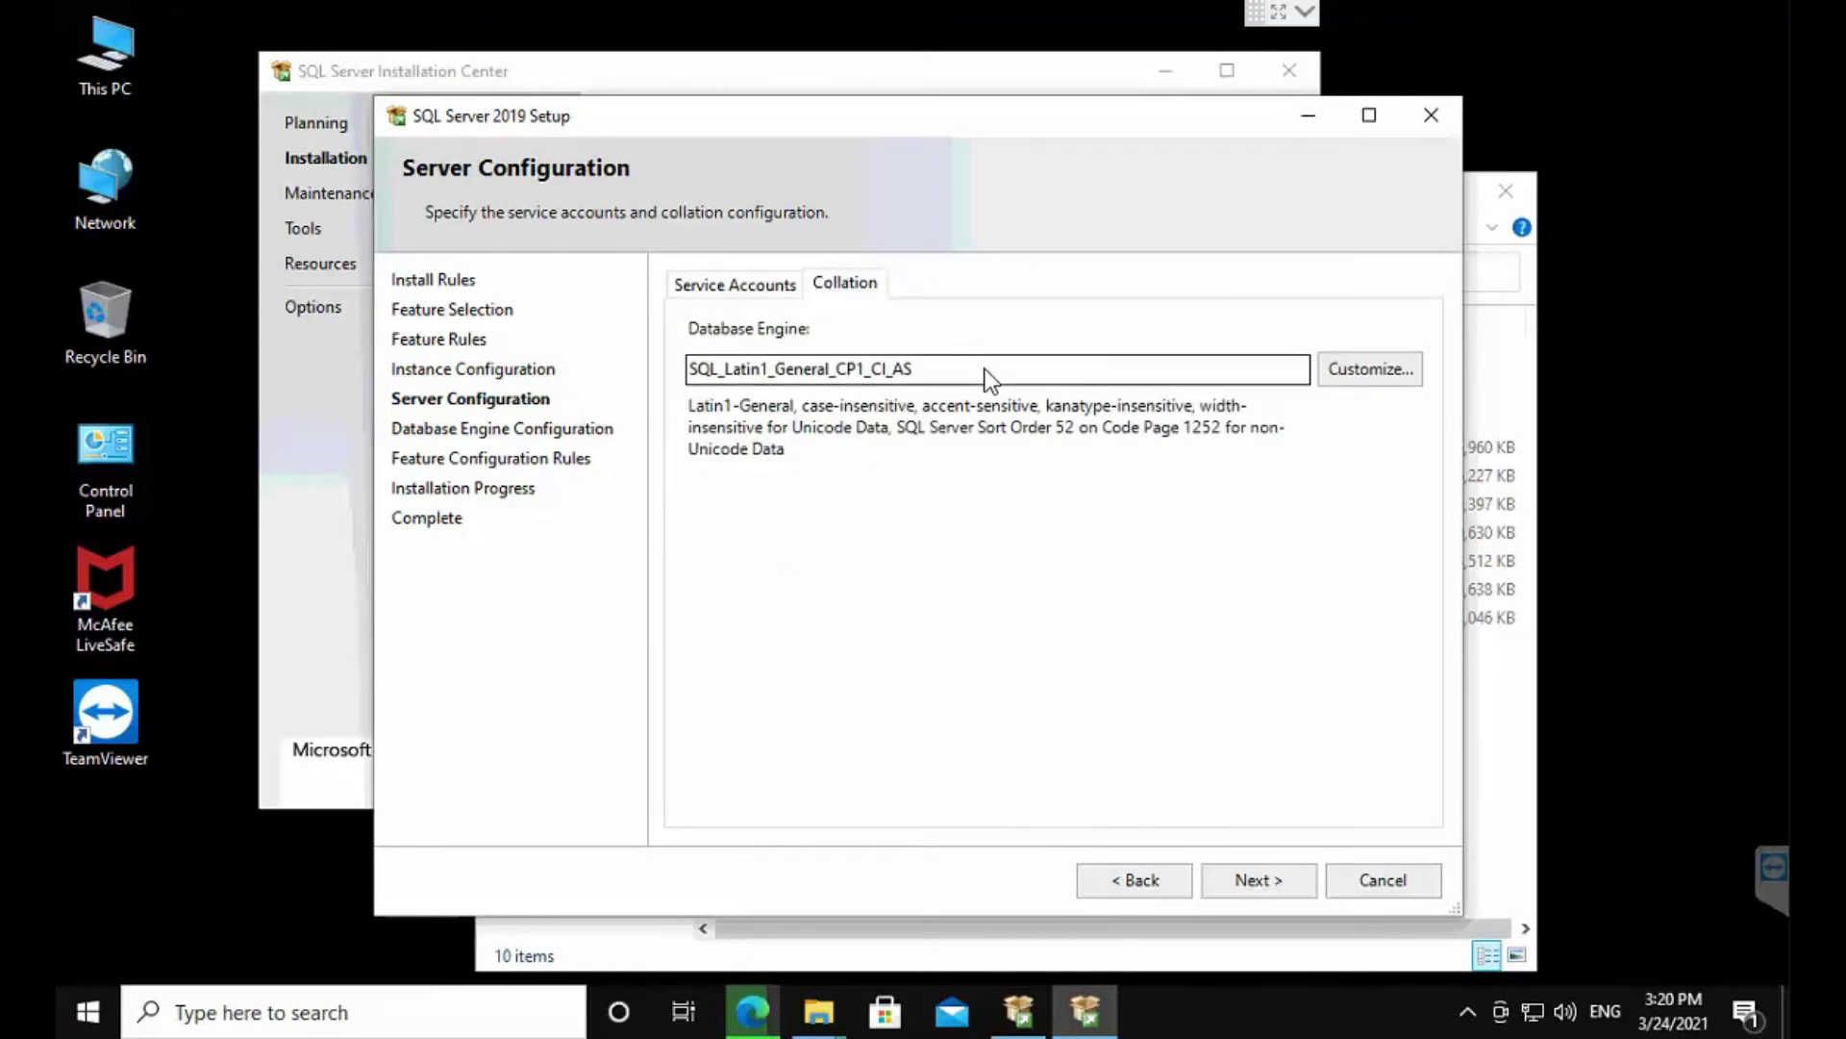
{"action": "left_click", "coordinate": [1035, 383]}
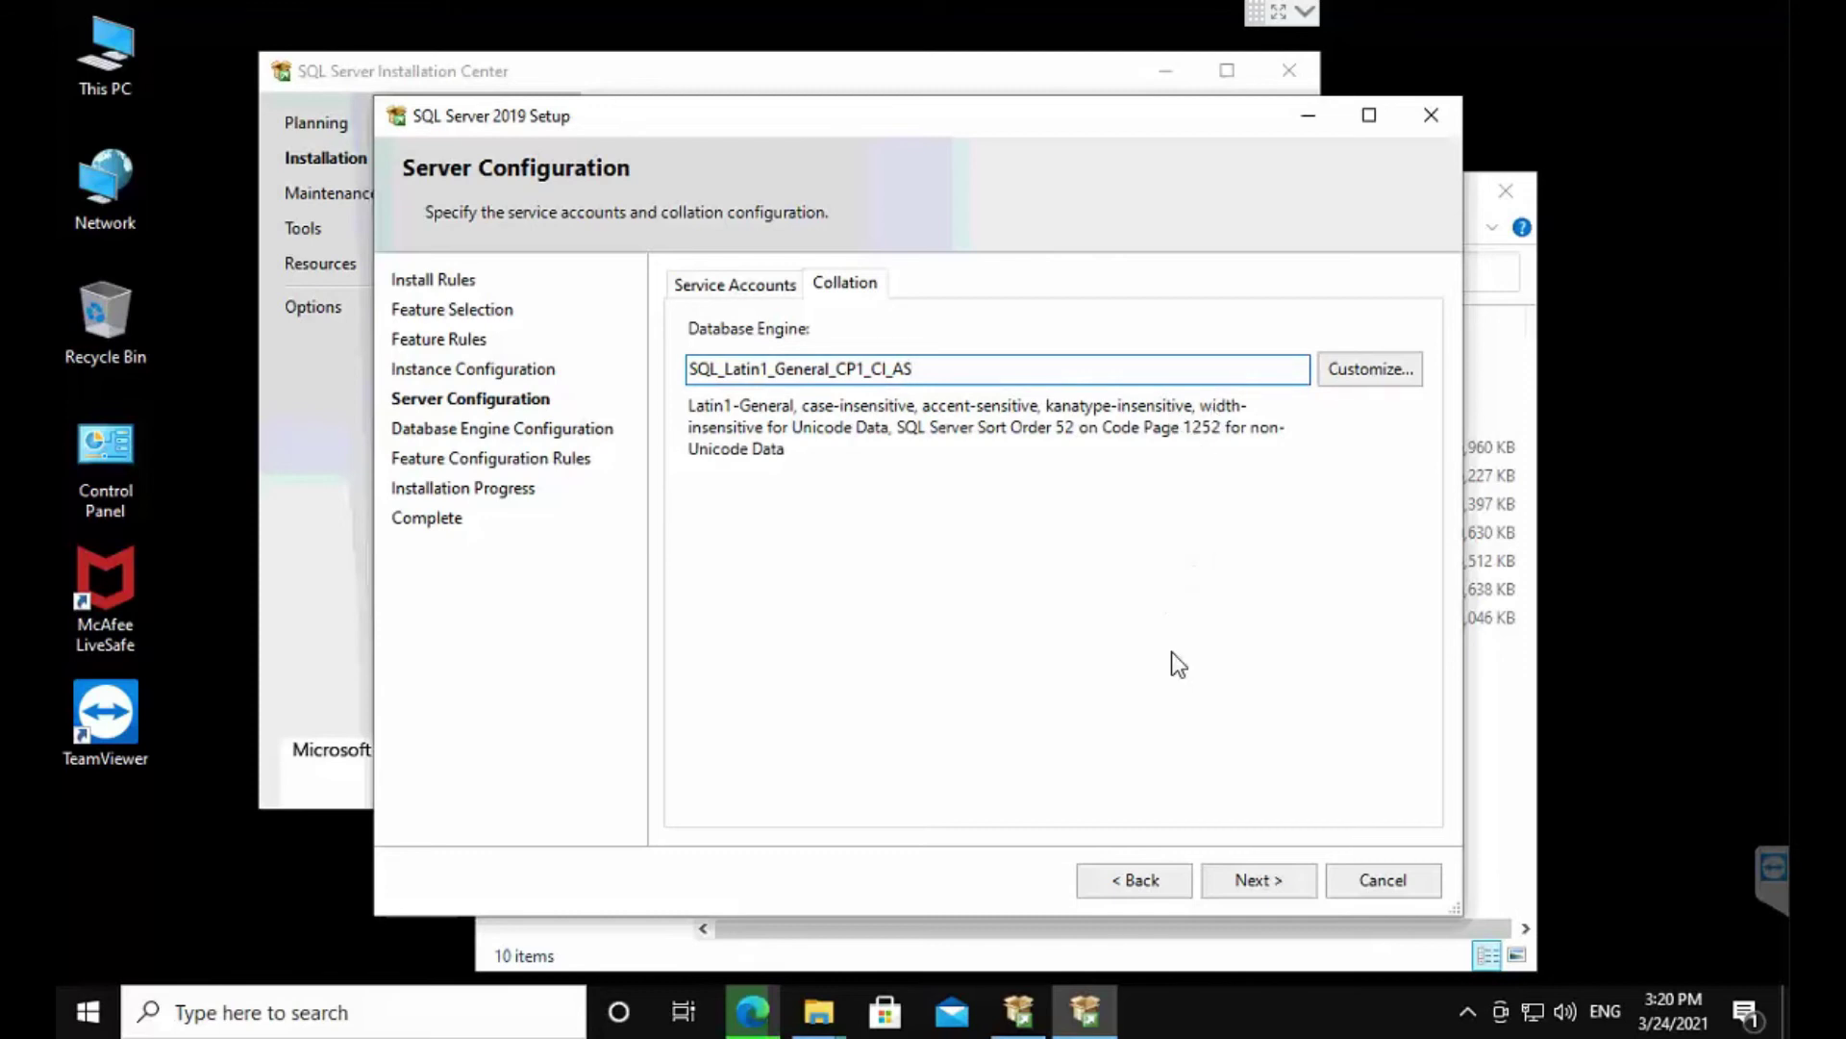
{"action": "left_click", "coordinate": [1257, 880]}
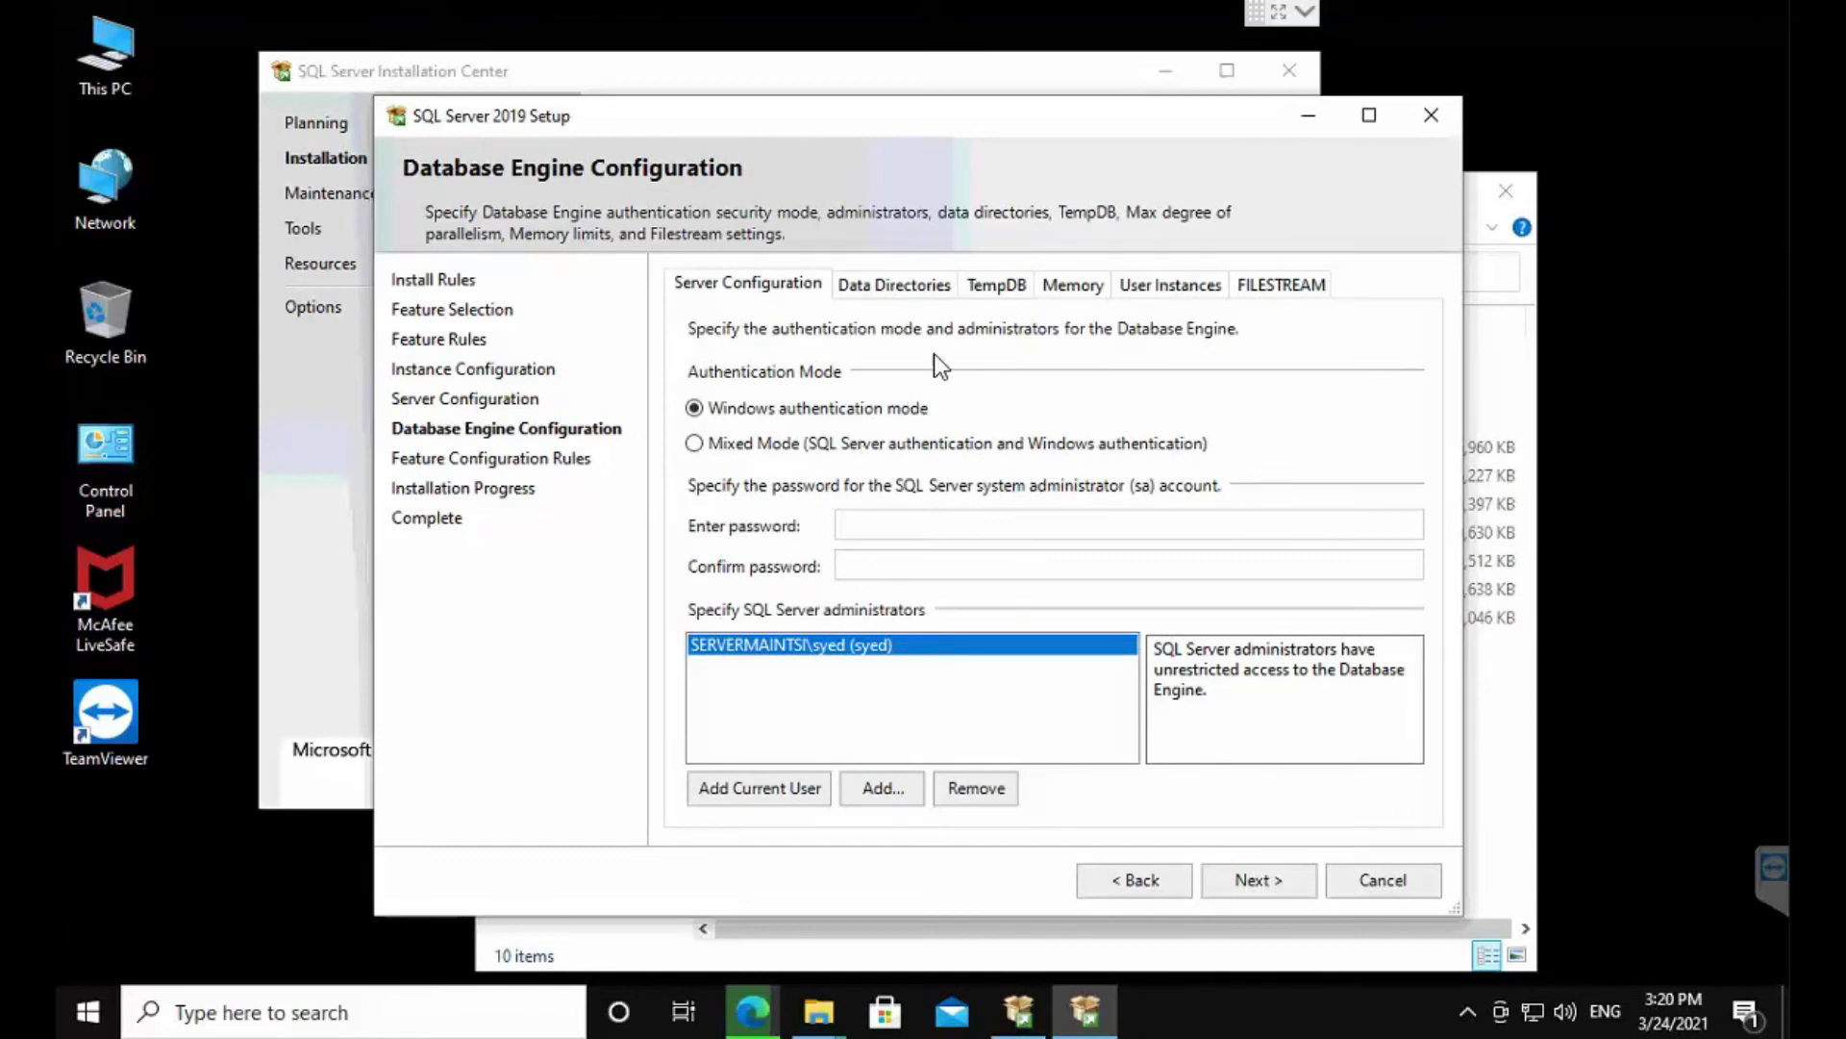
Step: Set the authentication to Mixed Mode and enter and confirm the sa account password, keeping the listed SQL Server administrator
{"action": "left_click", "coordinate": [886, 446]}
{"action": "left_click", "coordinate": [918, 527]}
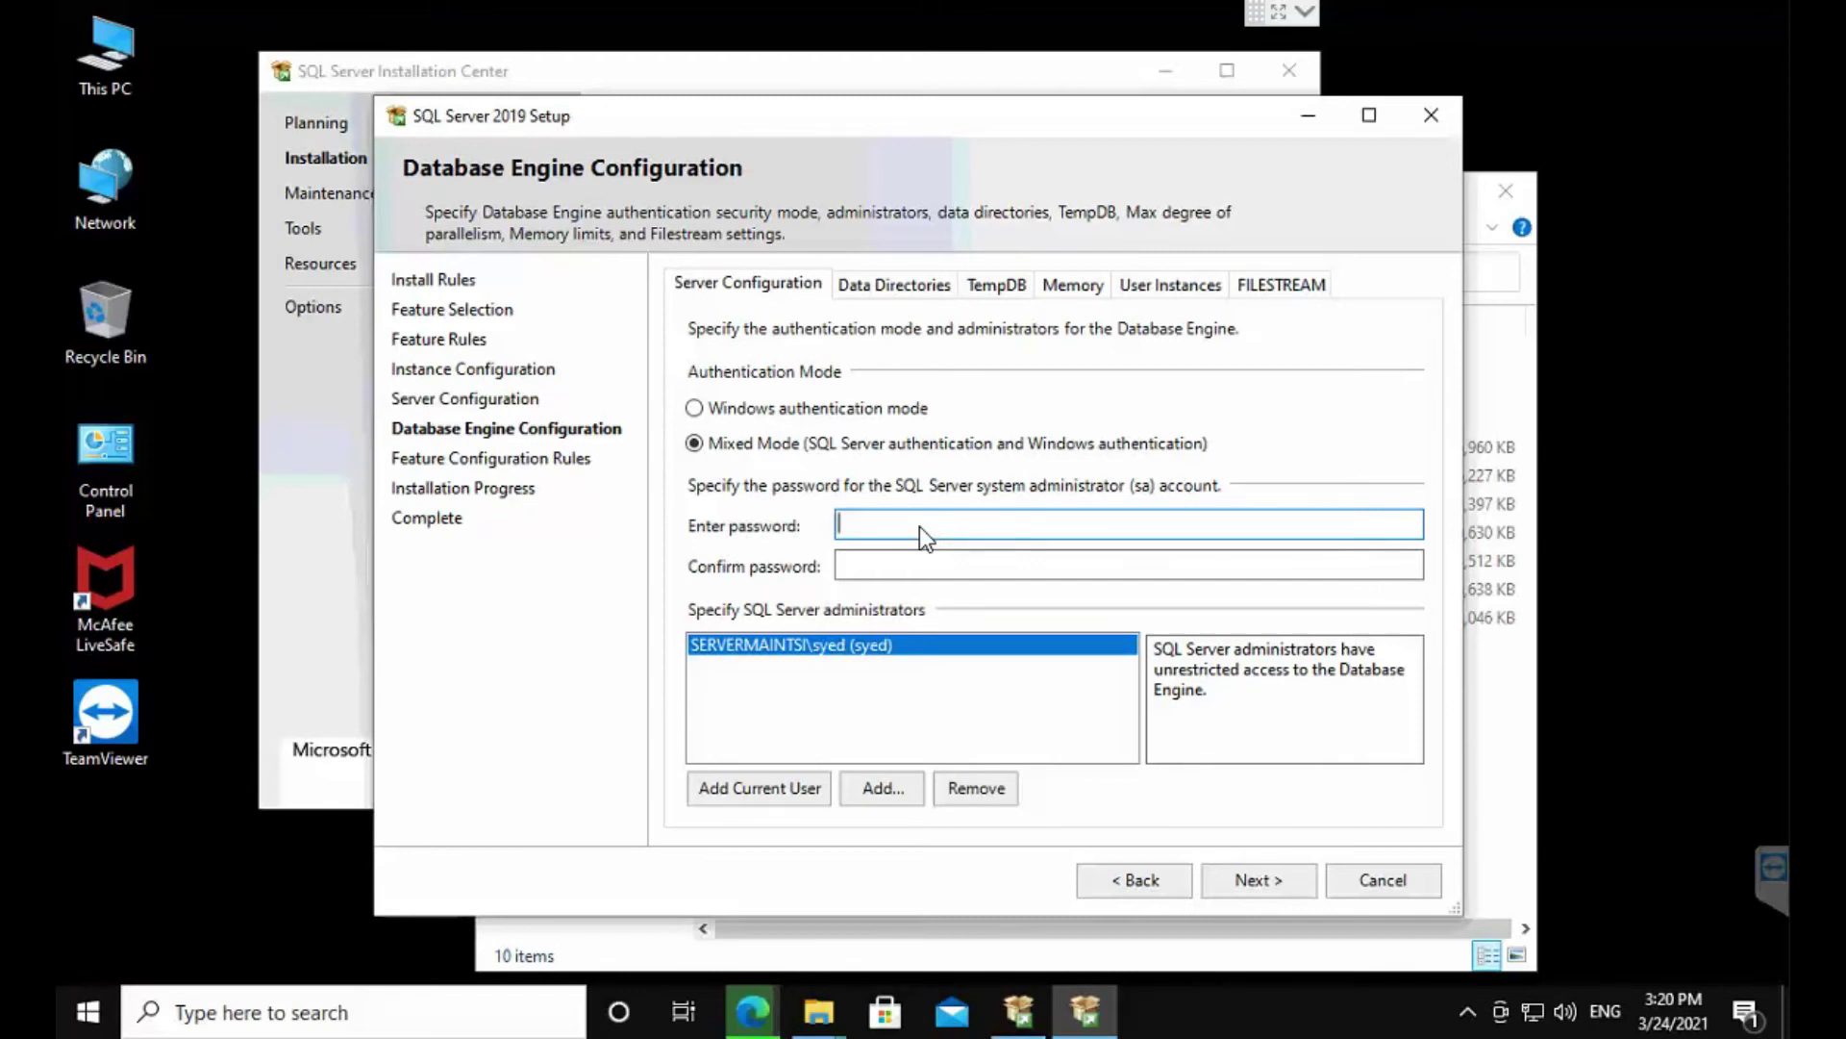
{"action": "type", "text": "••"}
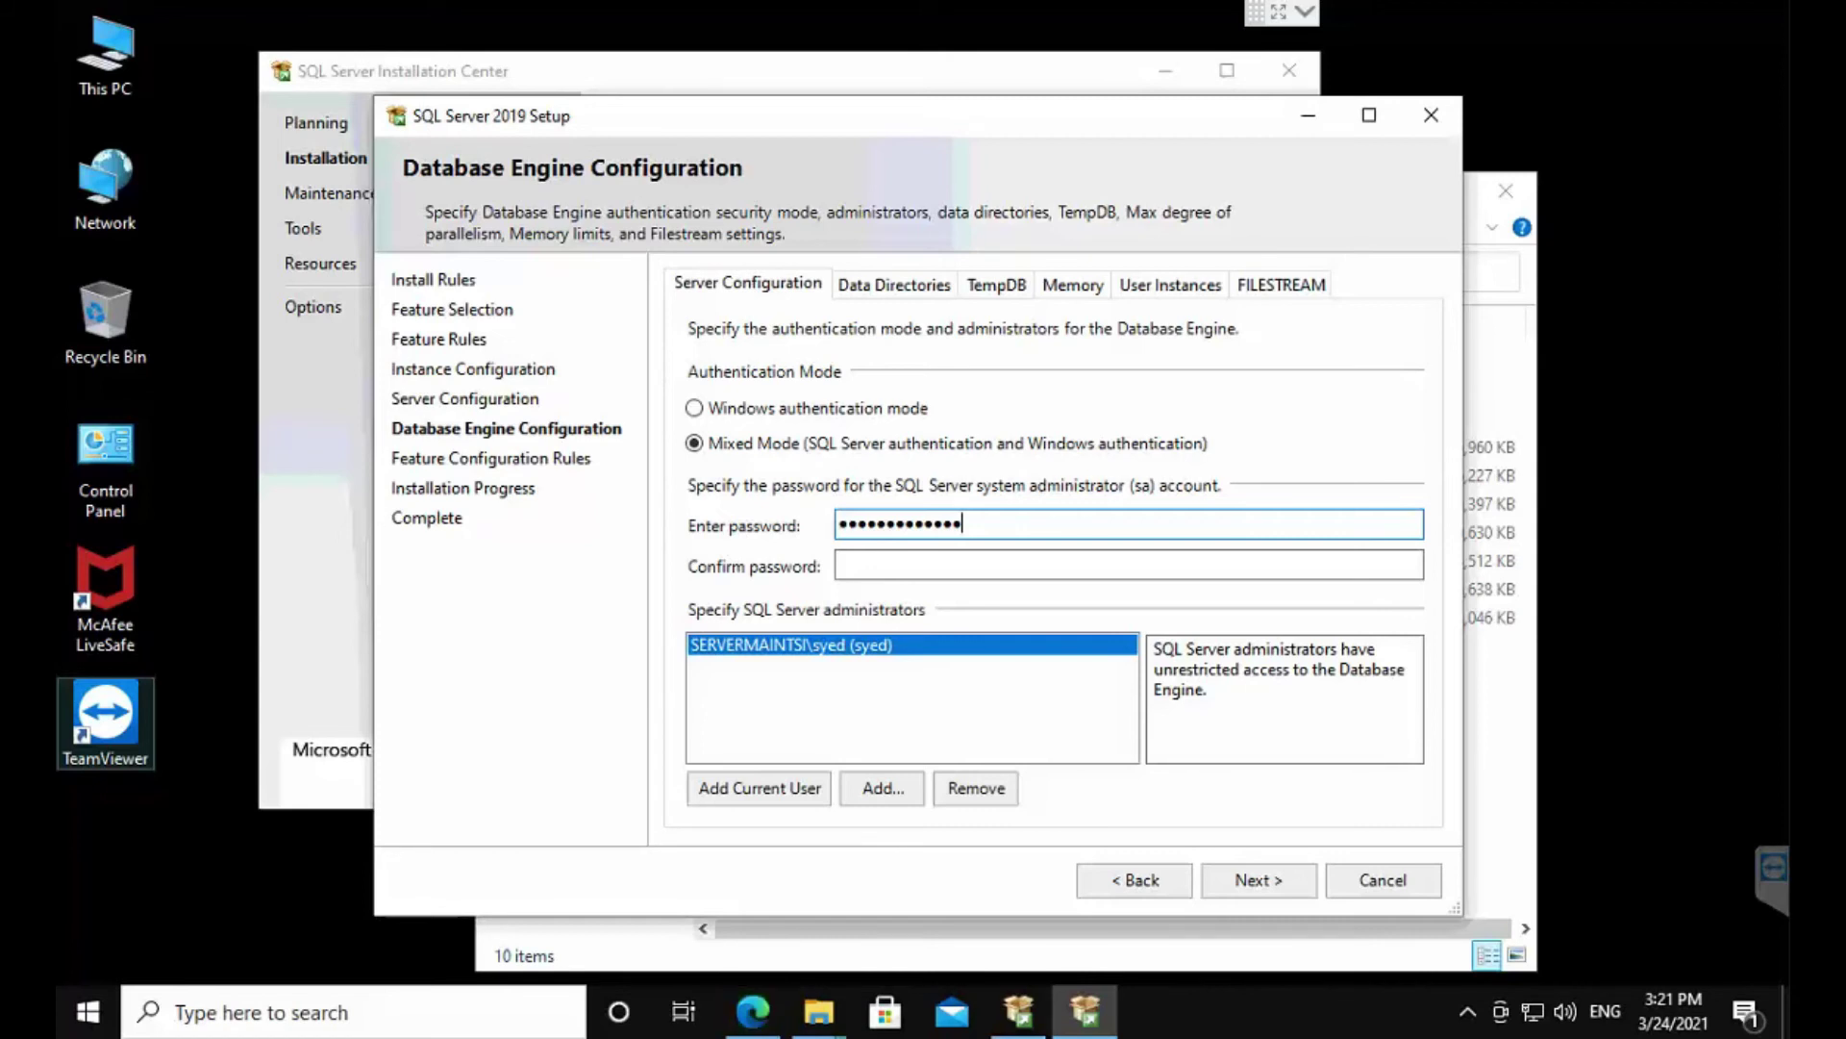
{"action": "left_click", "coordinate": [1066, 567]}
{"action": "key", "text": "ctrl+v"}
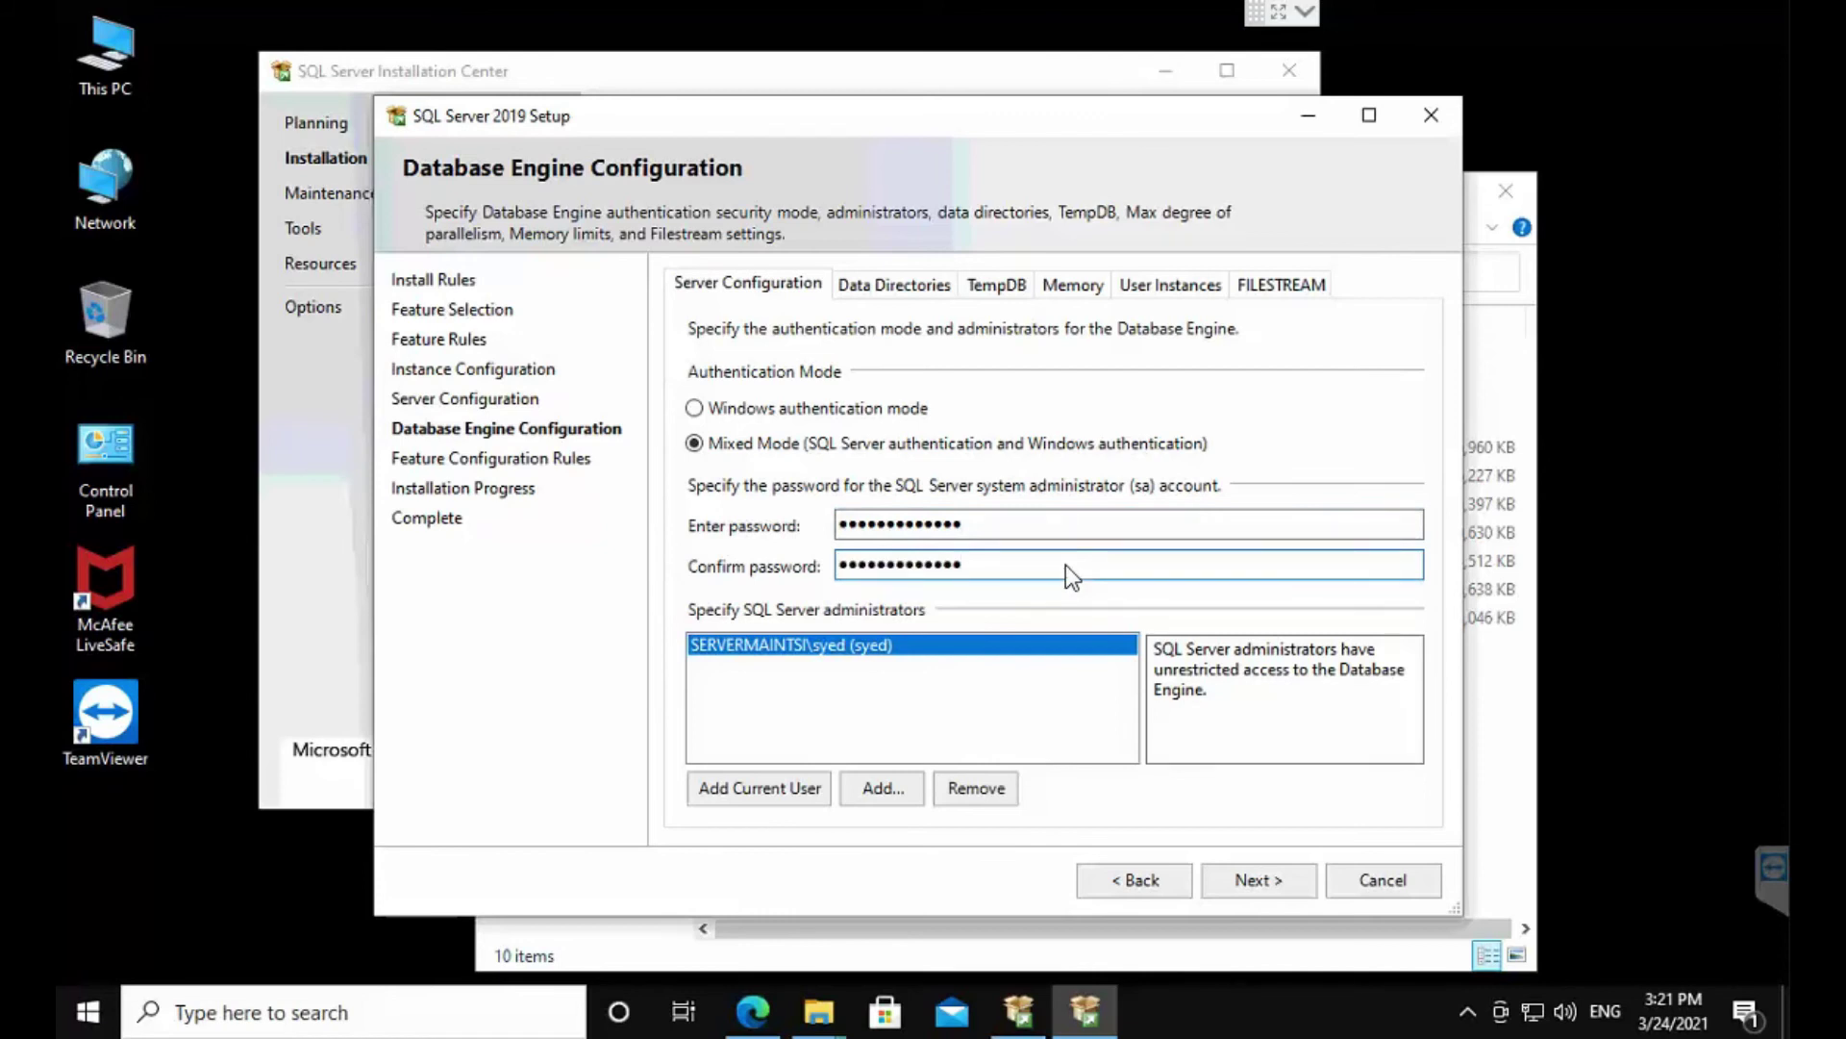
{"action": "left_click", "coordinate": [838, 650]}
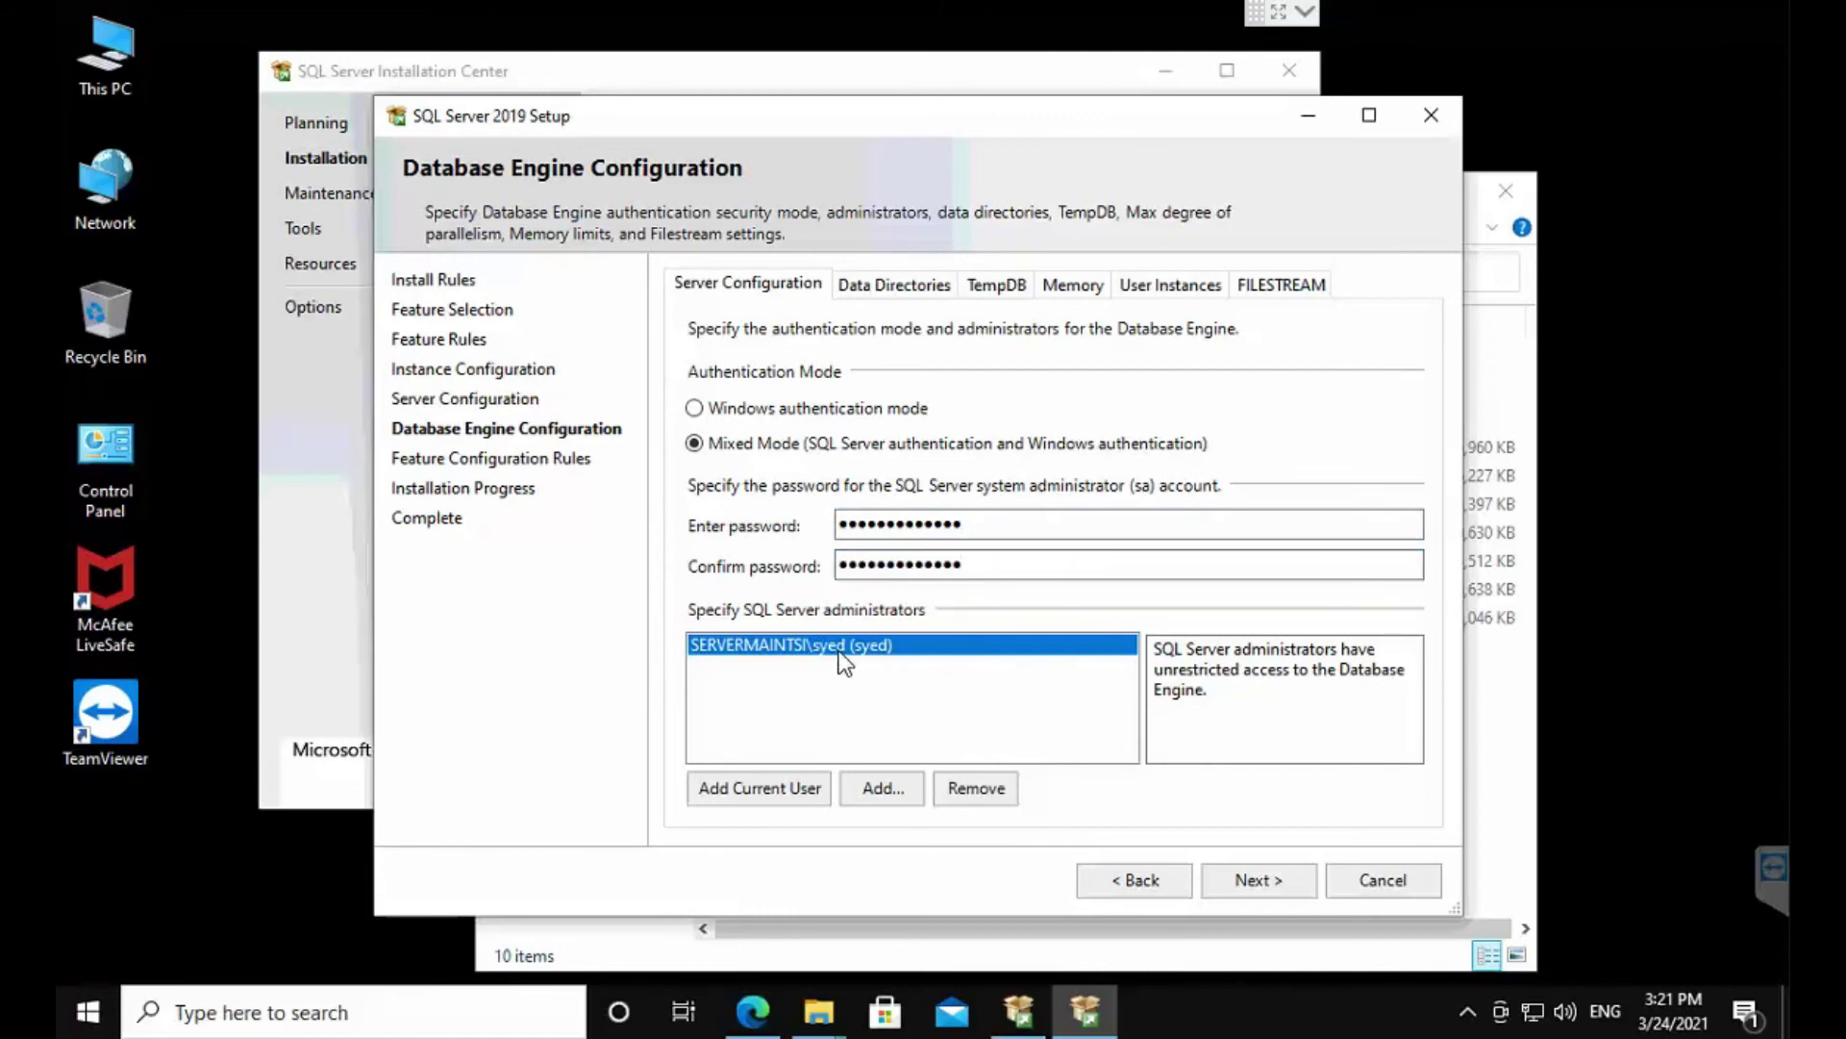
Step: Review the data directories, TempDB, memory, user instances and FILESTREAM settings, and run the installation with their defaults
{"action": "left_click", "coordinate": [894, 287]}
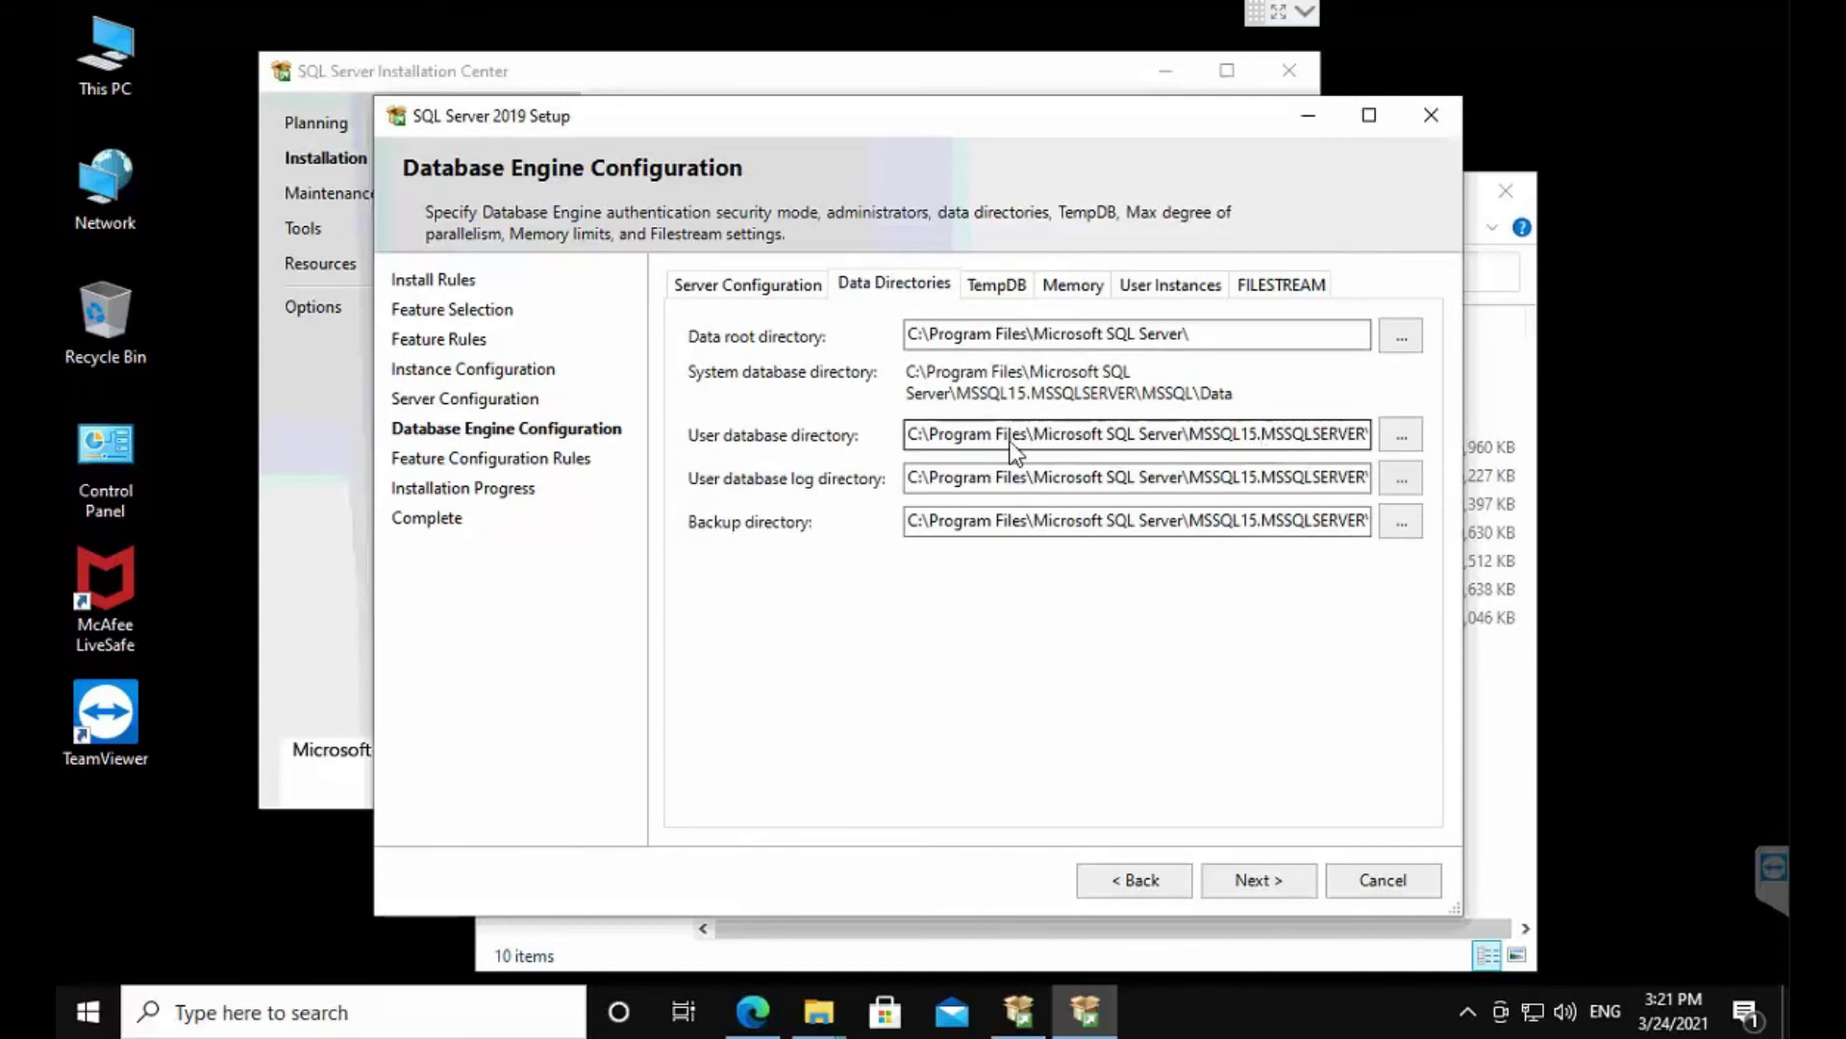
{"action": "left_click", "coordinate": [1141, 519]}
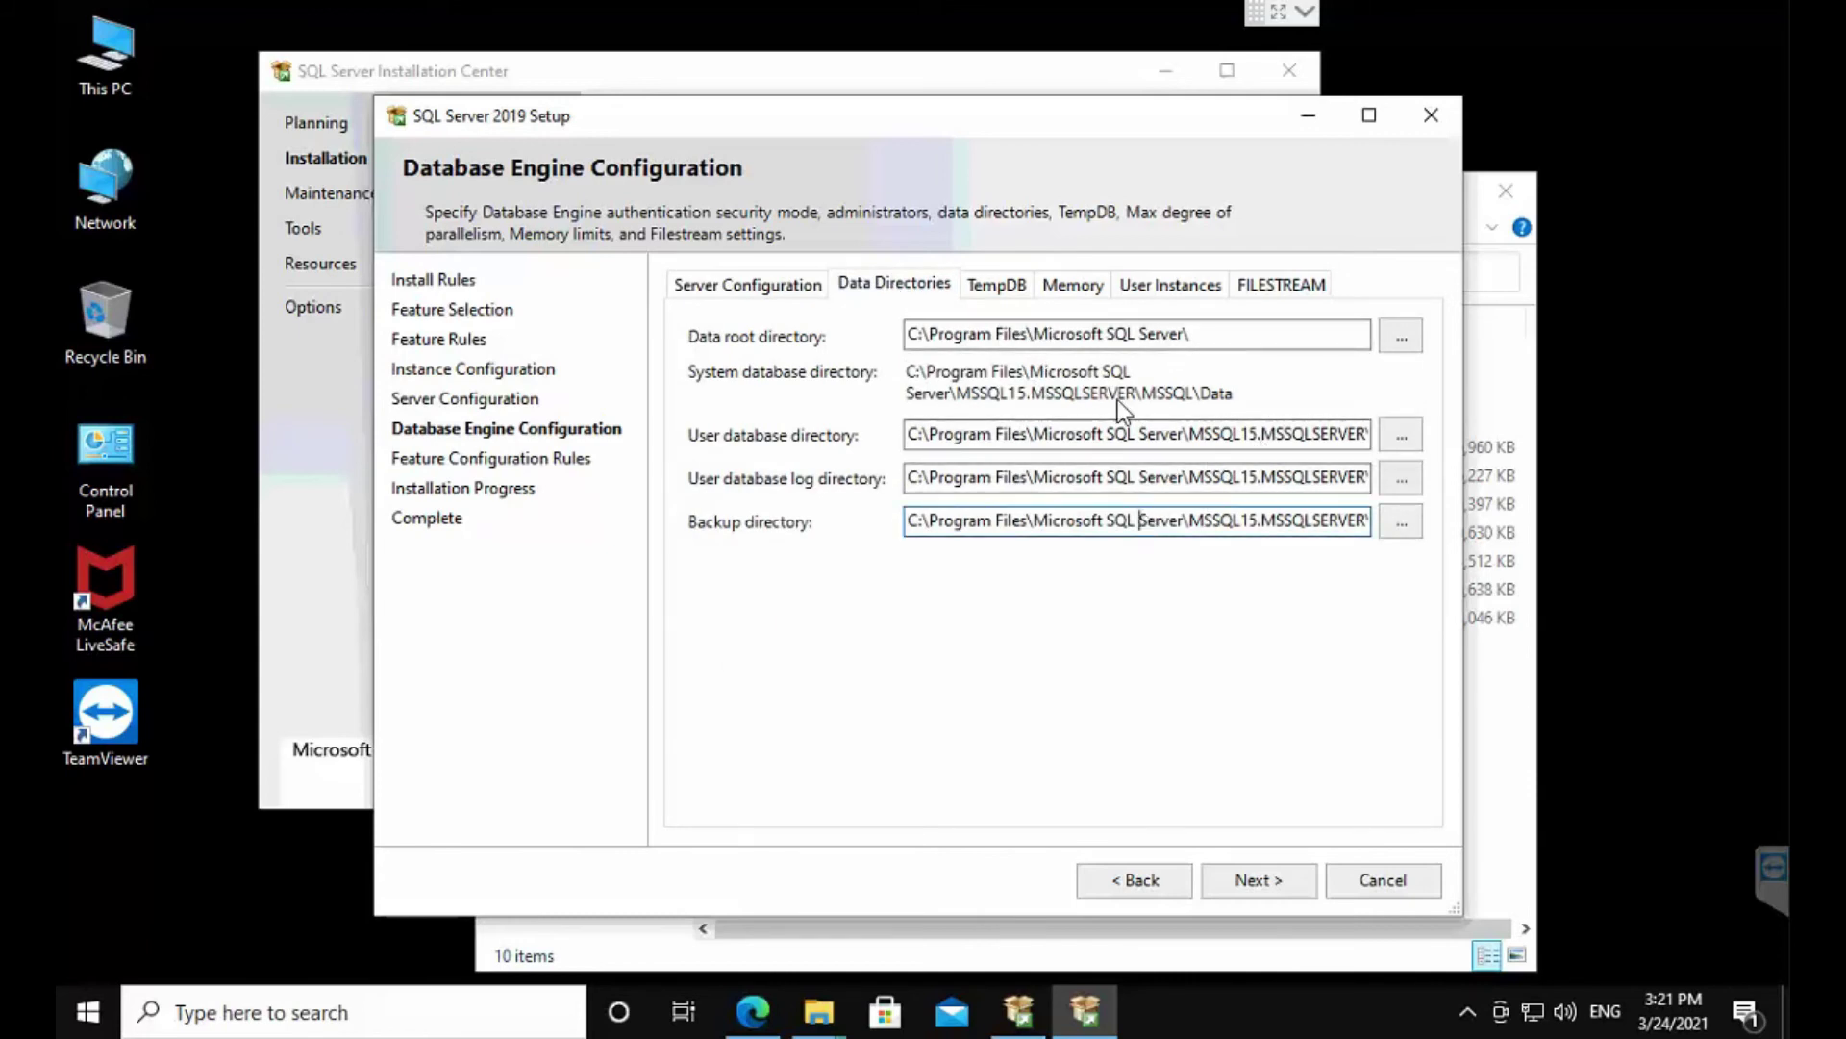
{"action": "left_click", "coordinate": [1000, 284]}
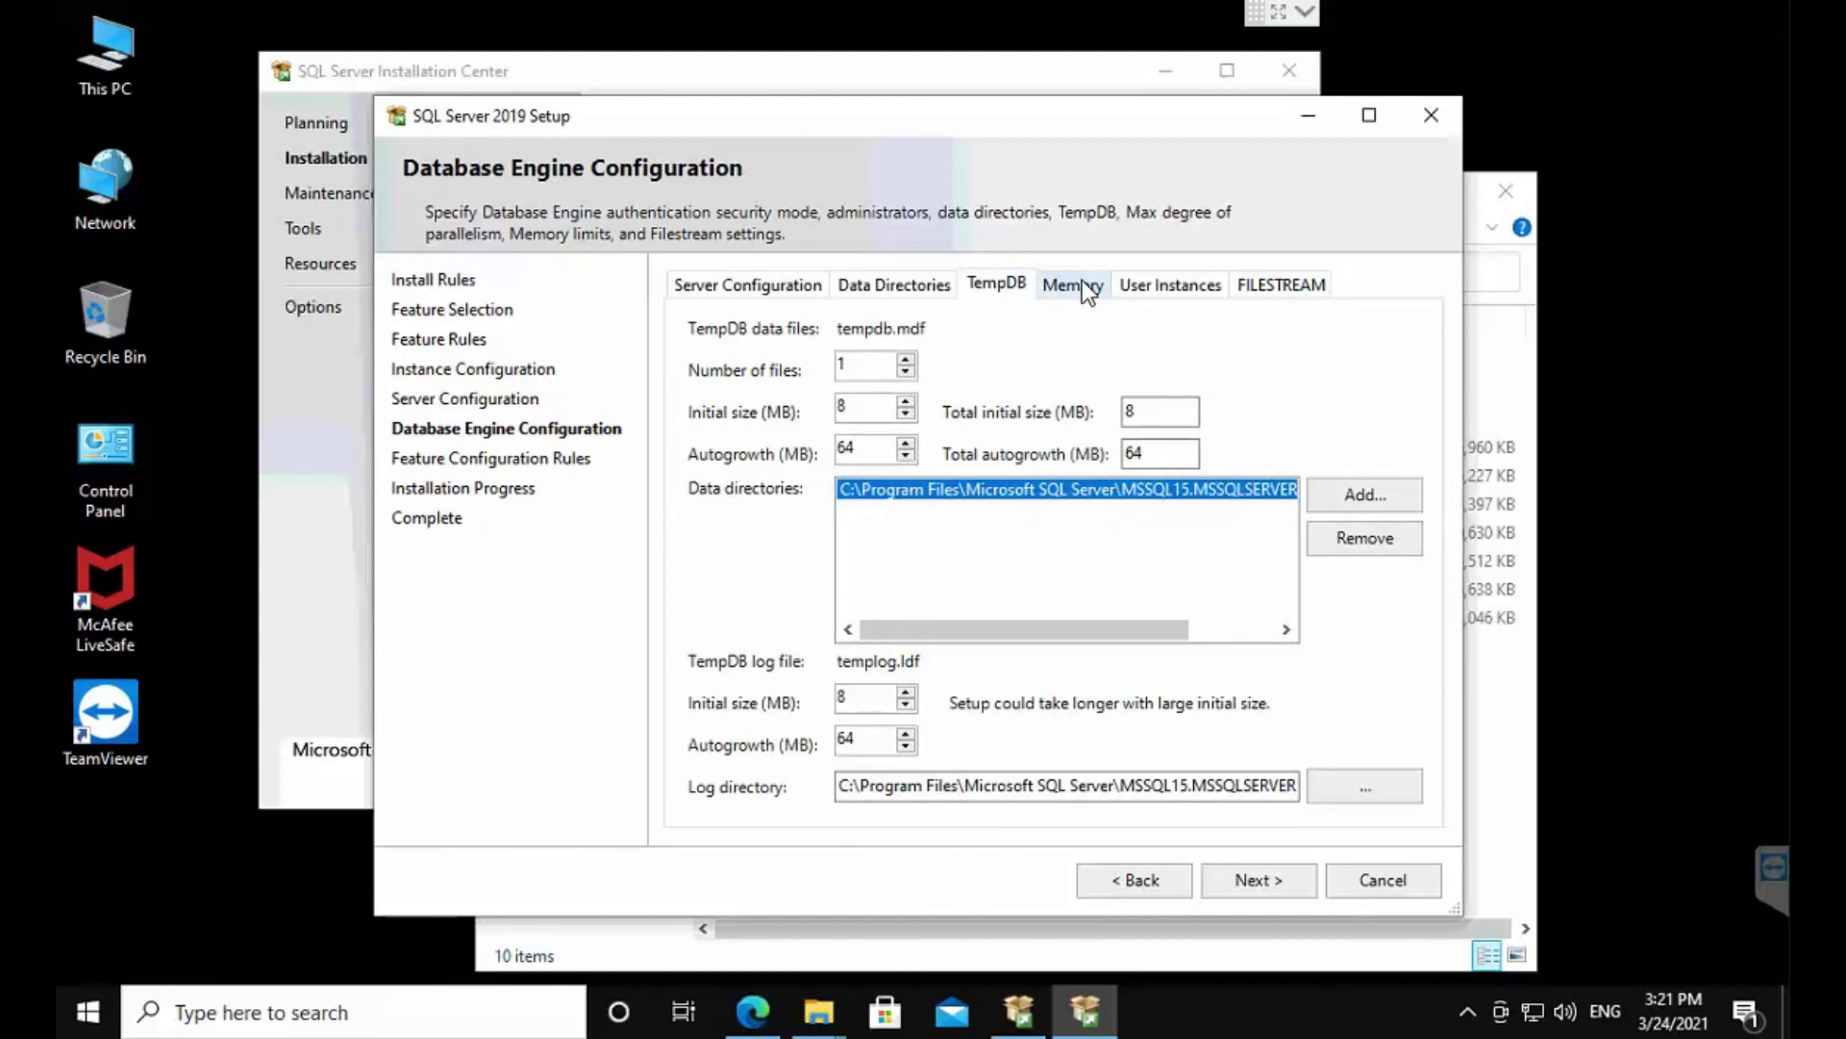
{"action": "left_click", "coordinate": [1086, 287]}
{"action": "left_click", "coordinate": [1167, 287]}
{"action": "left_click", "coordinate": [1274, 289]}
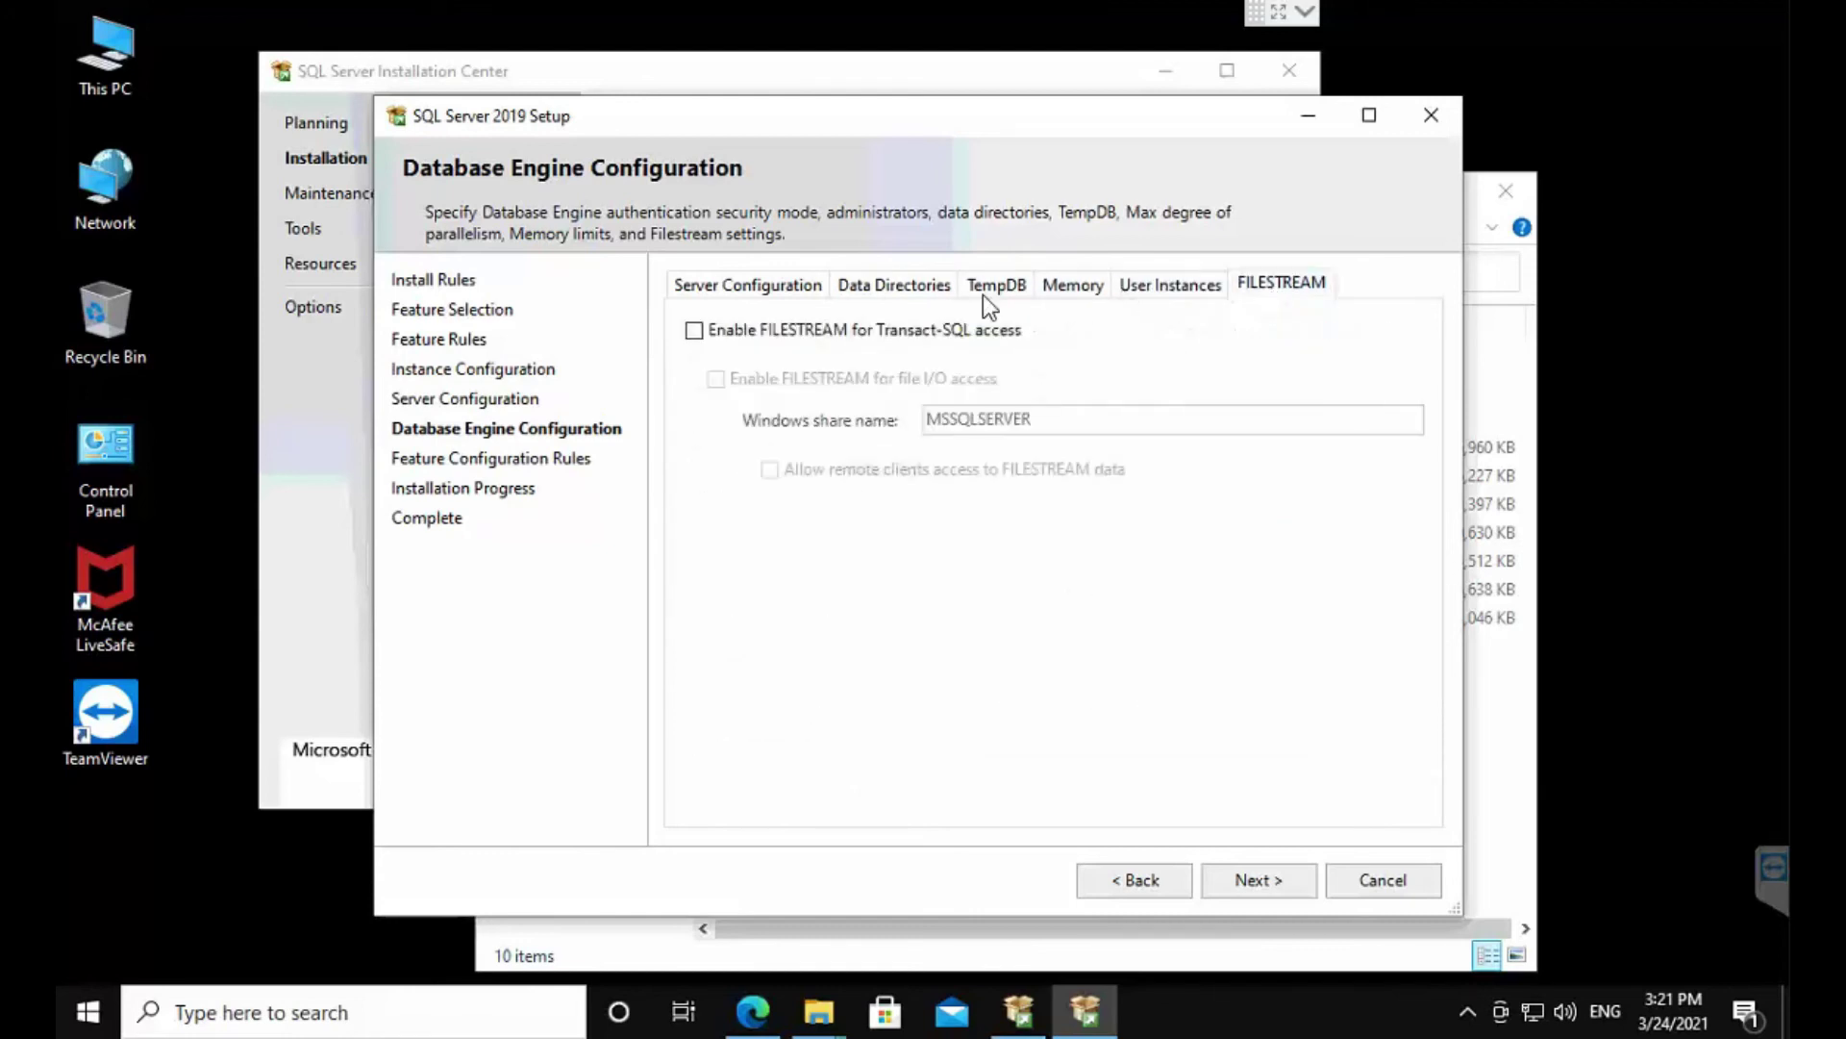
{"action": "left_click", "coordinate": [711, 286]}
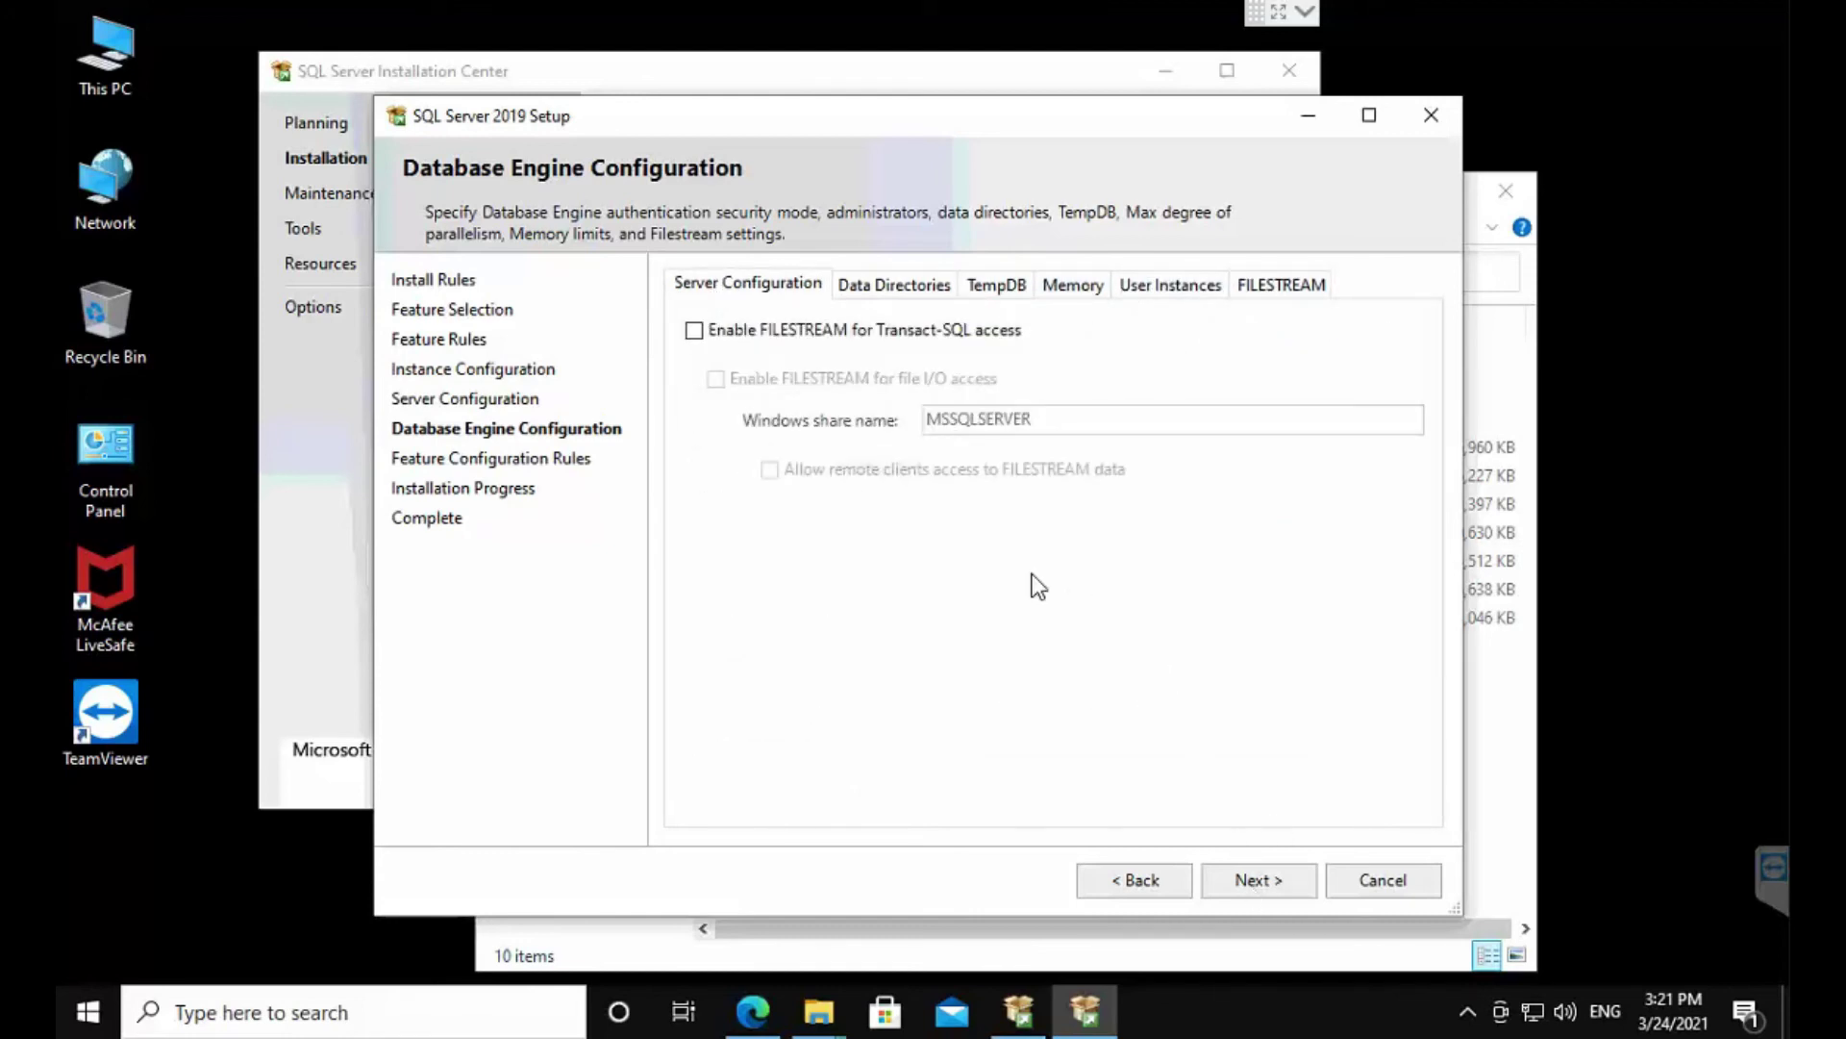
{"action": "left_click", "coordinate": [760, 285]}
{"action": "left_click", "coordinate": [1247, 890]}
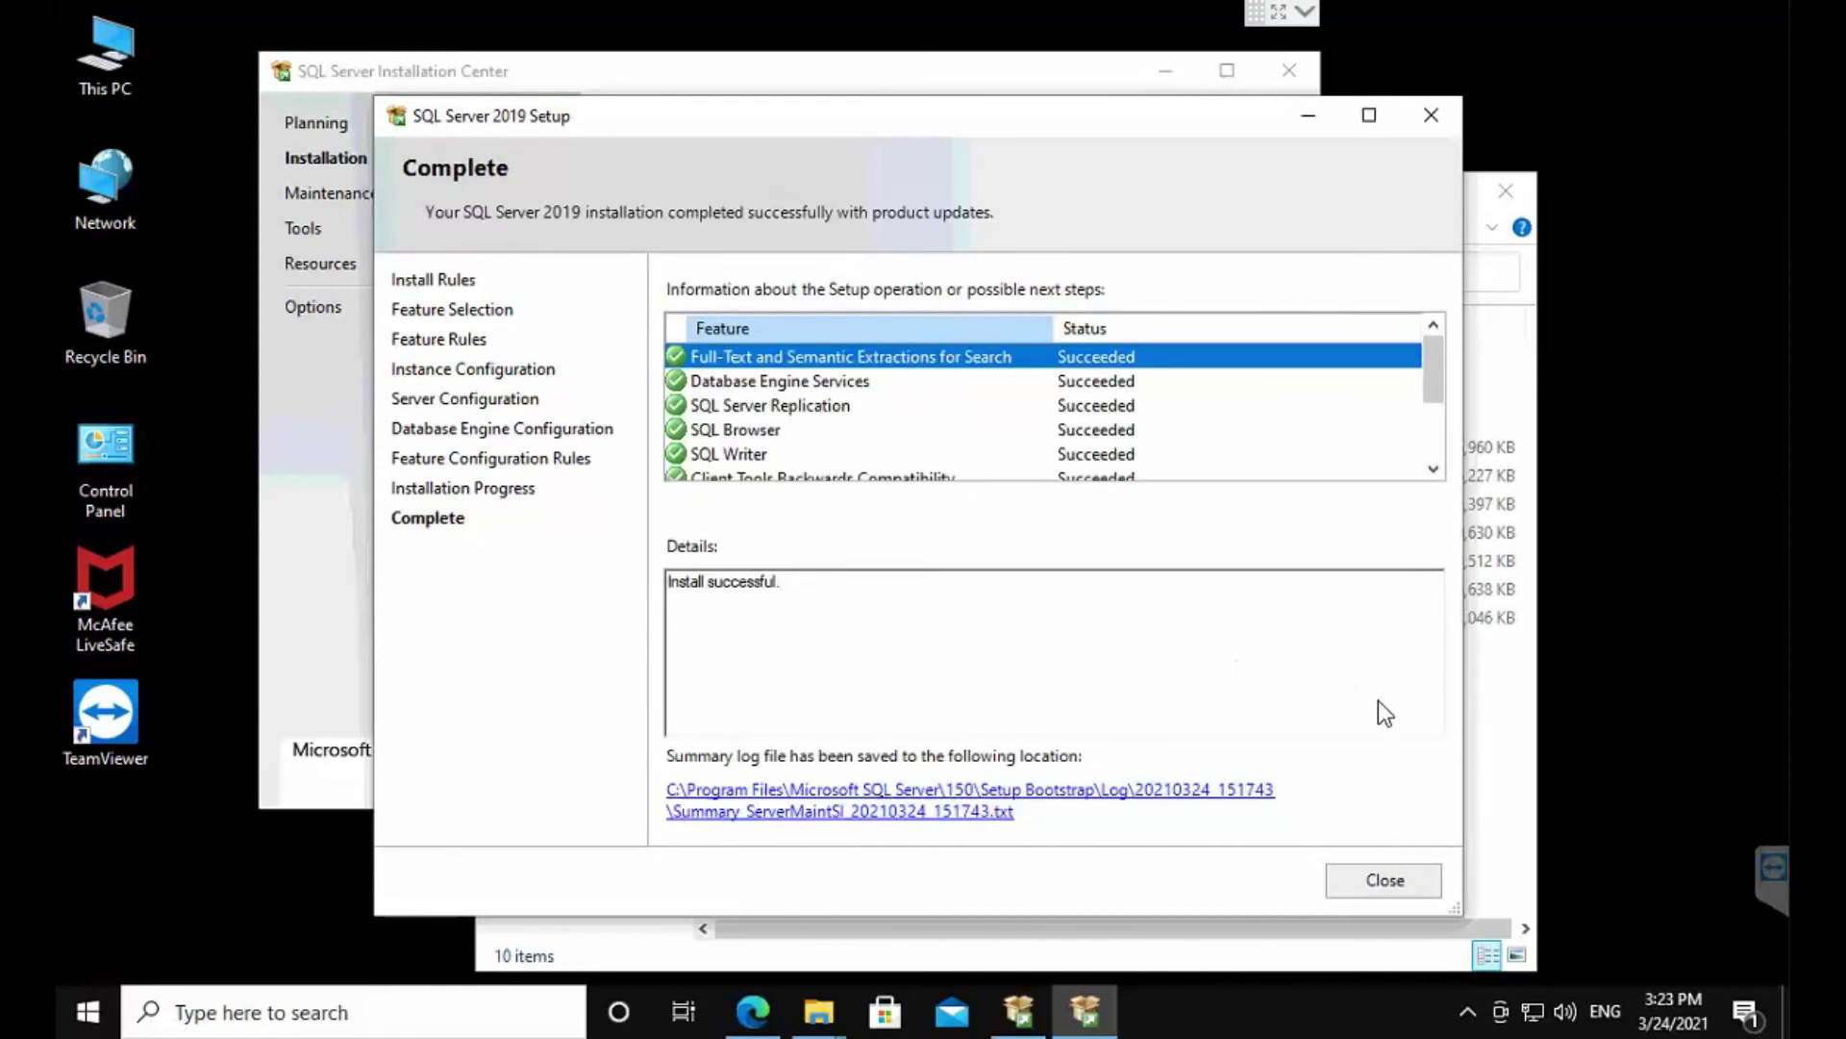
Step: Close the completed SQL Server 2019 setup and minimise the file folder and SQL Server Installation Center windows
{"action": "left_click", "coordinate": [1387, 890]}
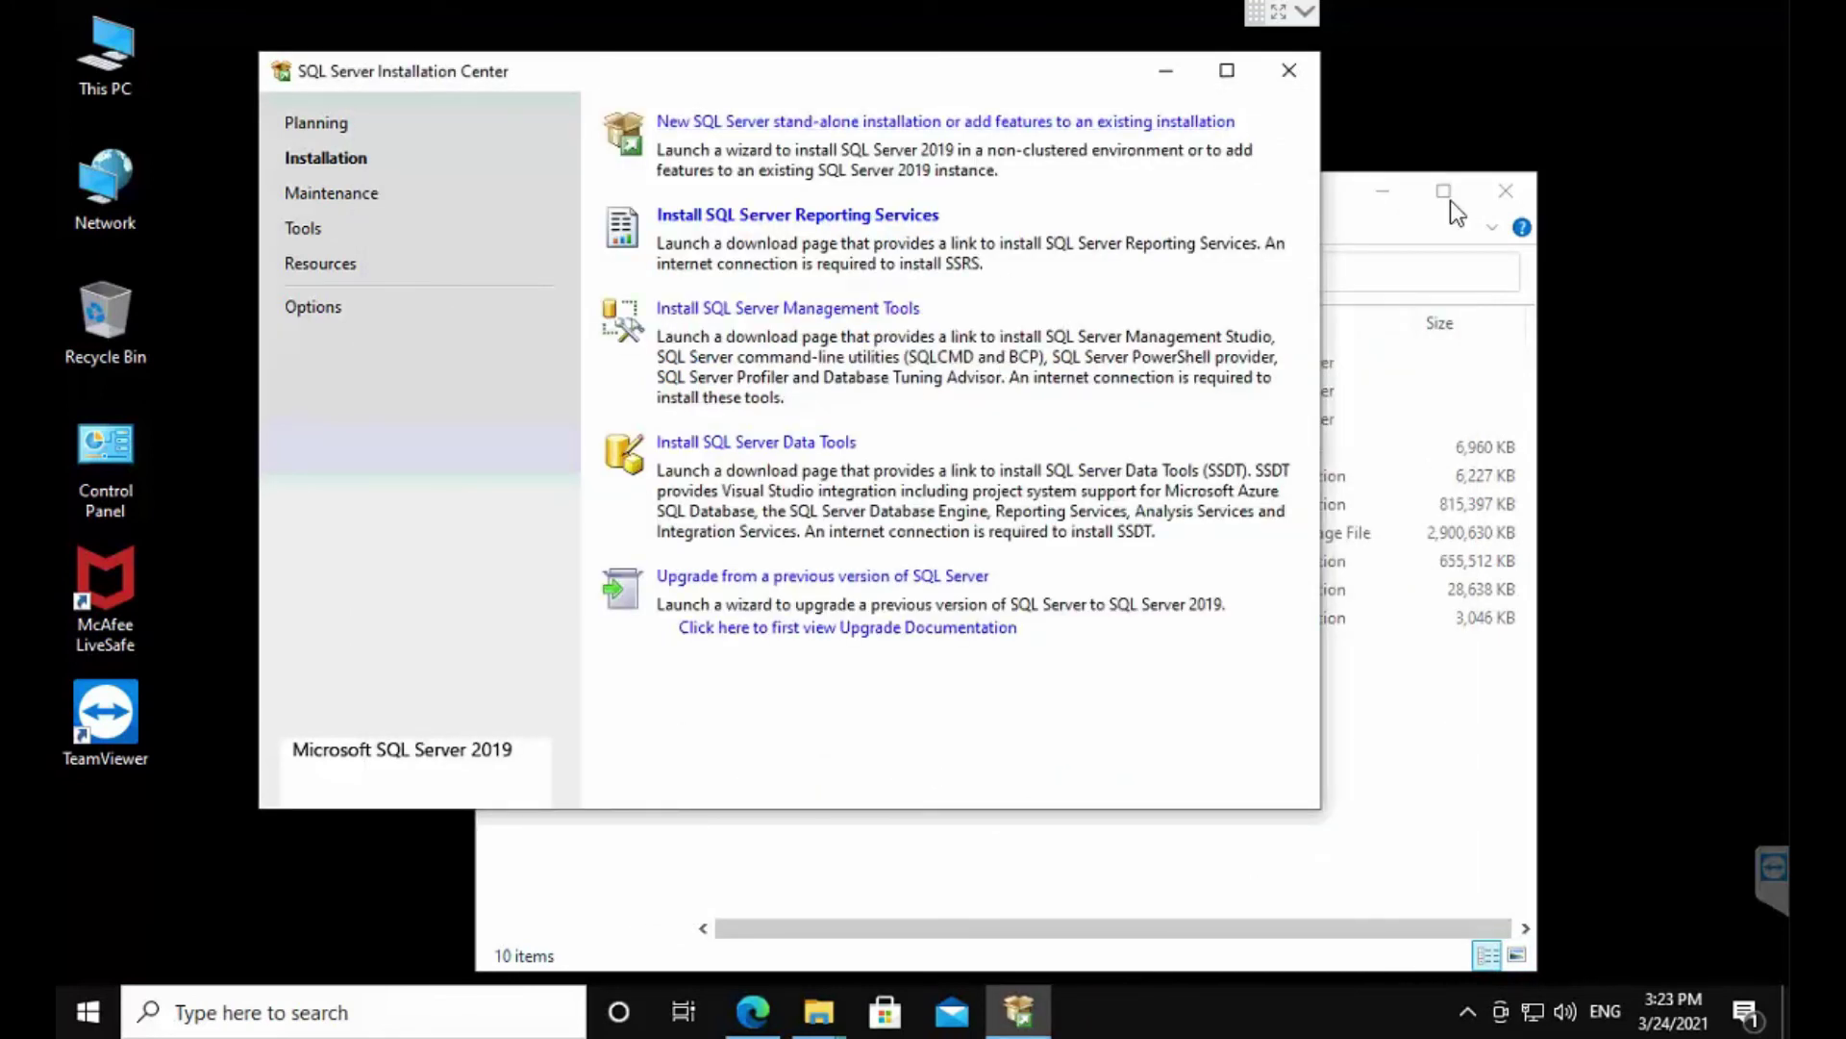
{"action": "left_click", "coordinate": [1426, 241]}
{"action": "left_click", "coordinate": [1384, 191]}
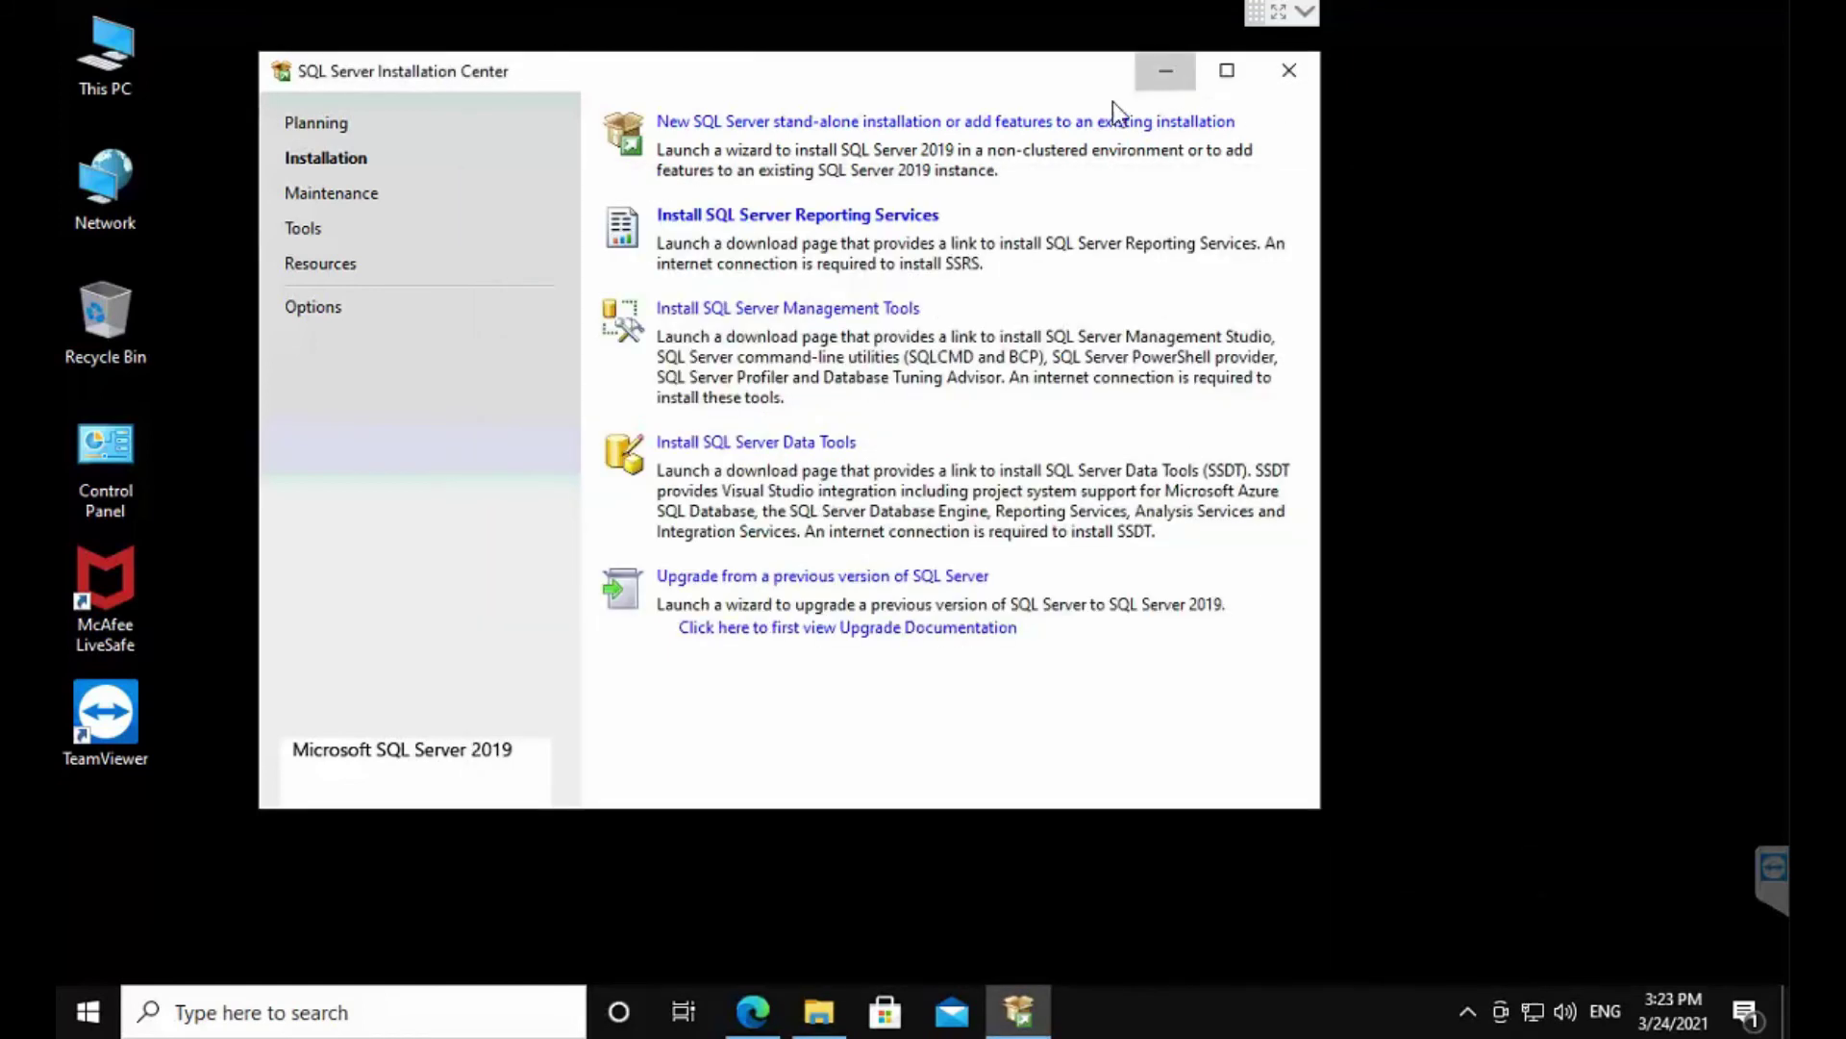
{"action": "left_click", "coordinate": [1166, 71]}
{"action": "left_click", "coordinate": [87, 1009]}
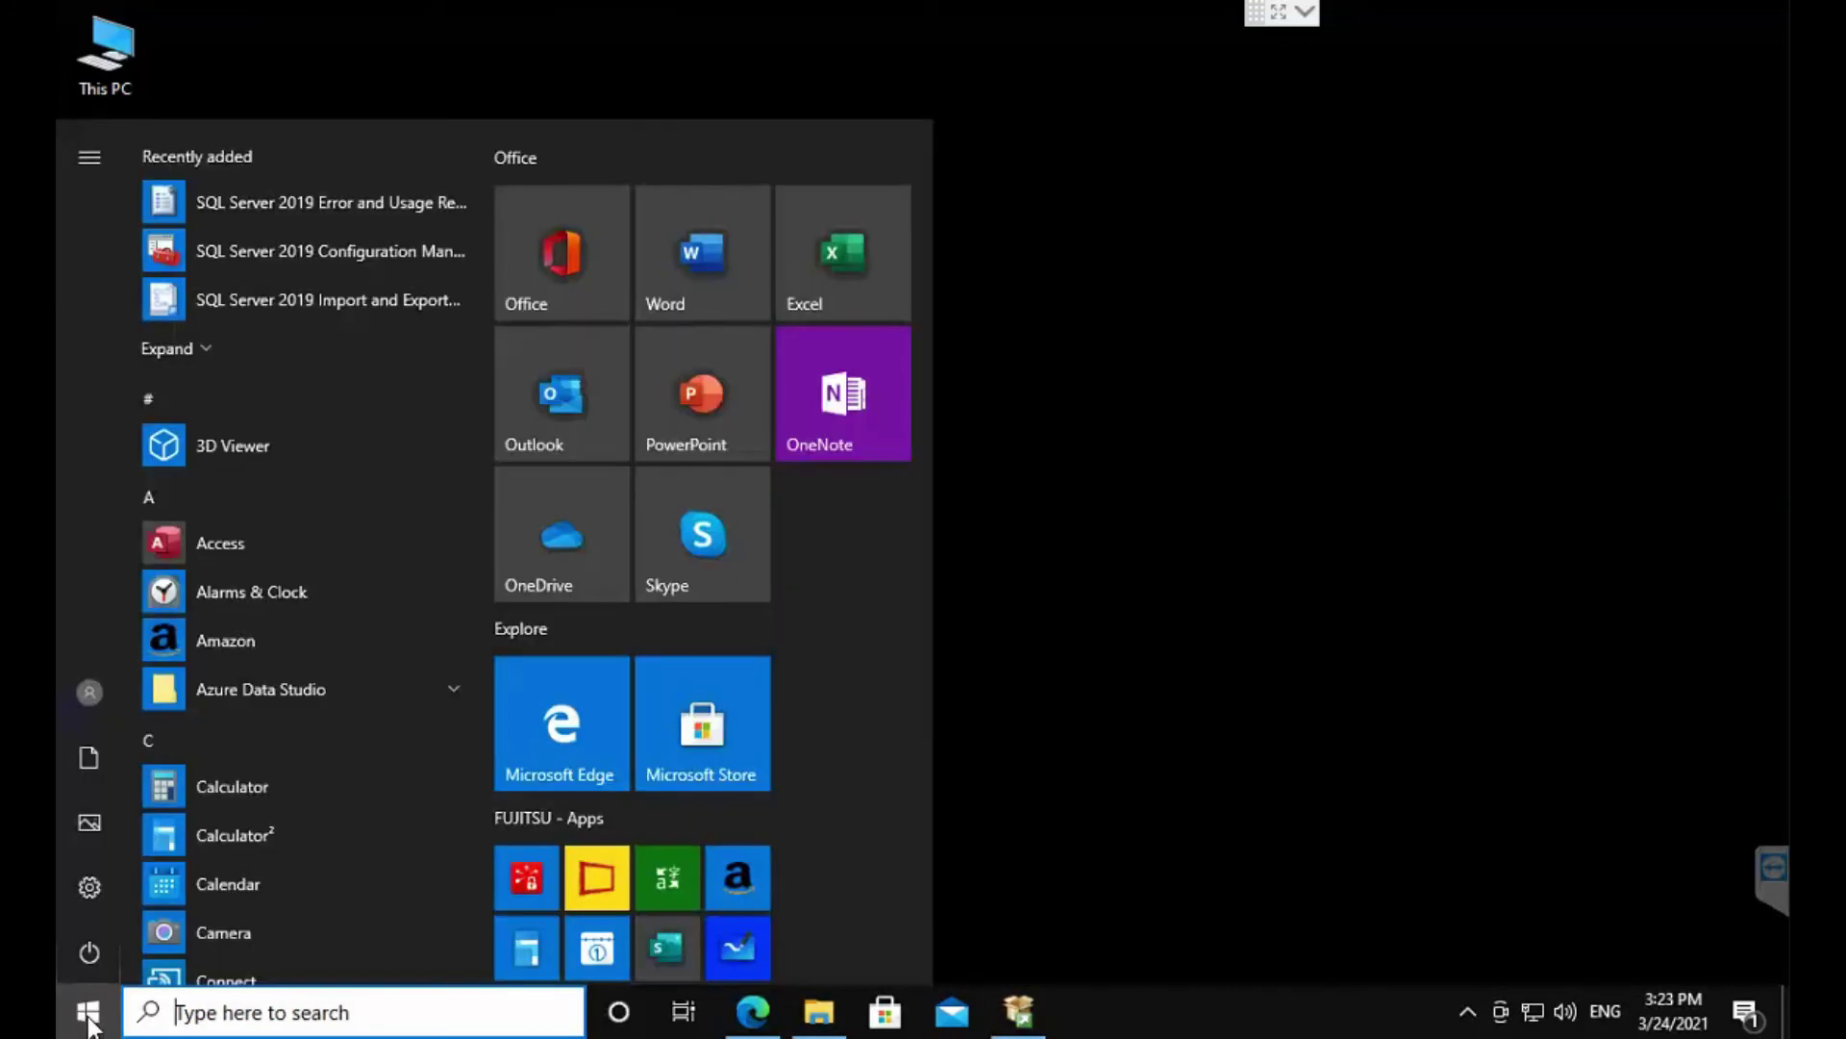
{"action": "scroll", "coordinate": [324, 606], "scroll_direction": "down", "scroll_amount": 9}
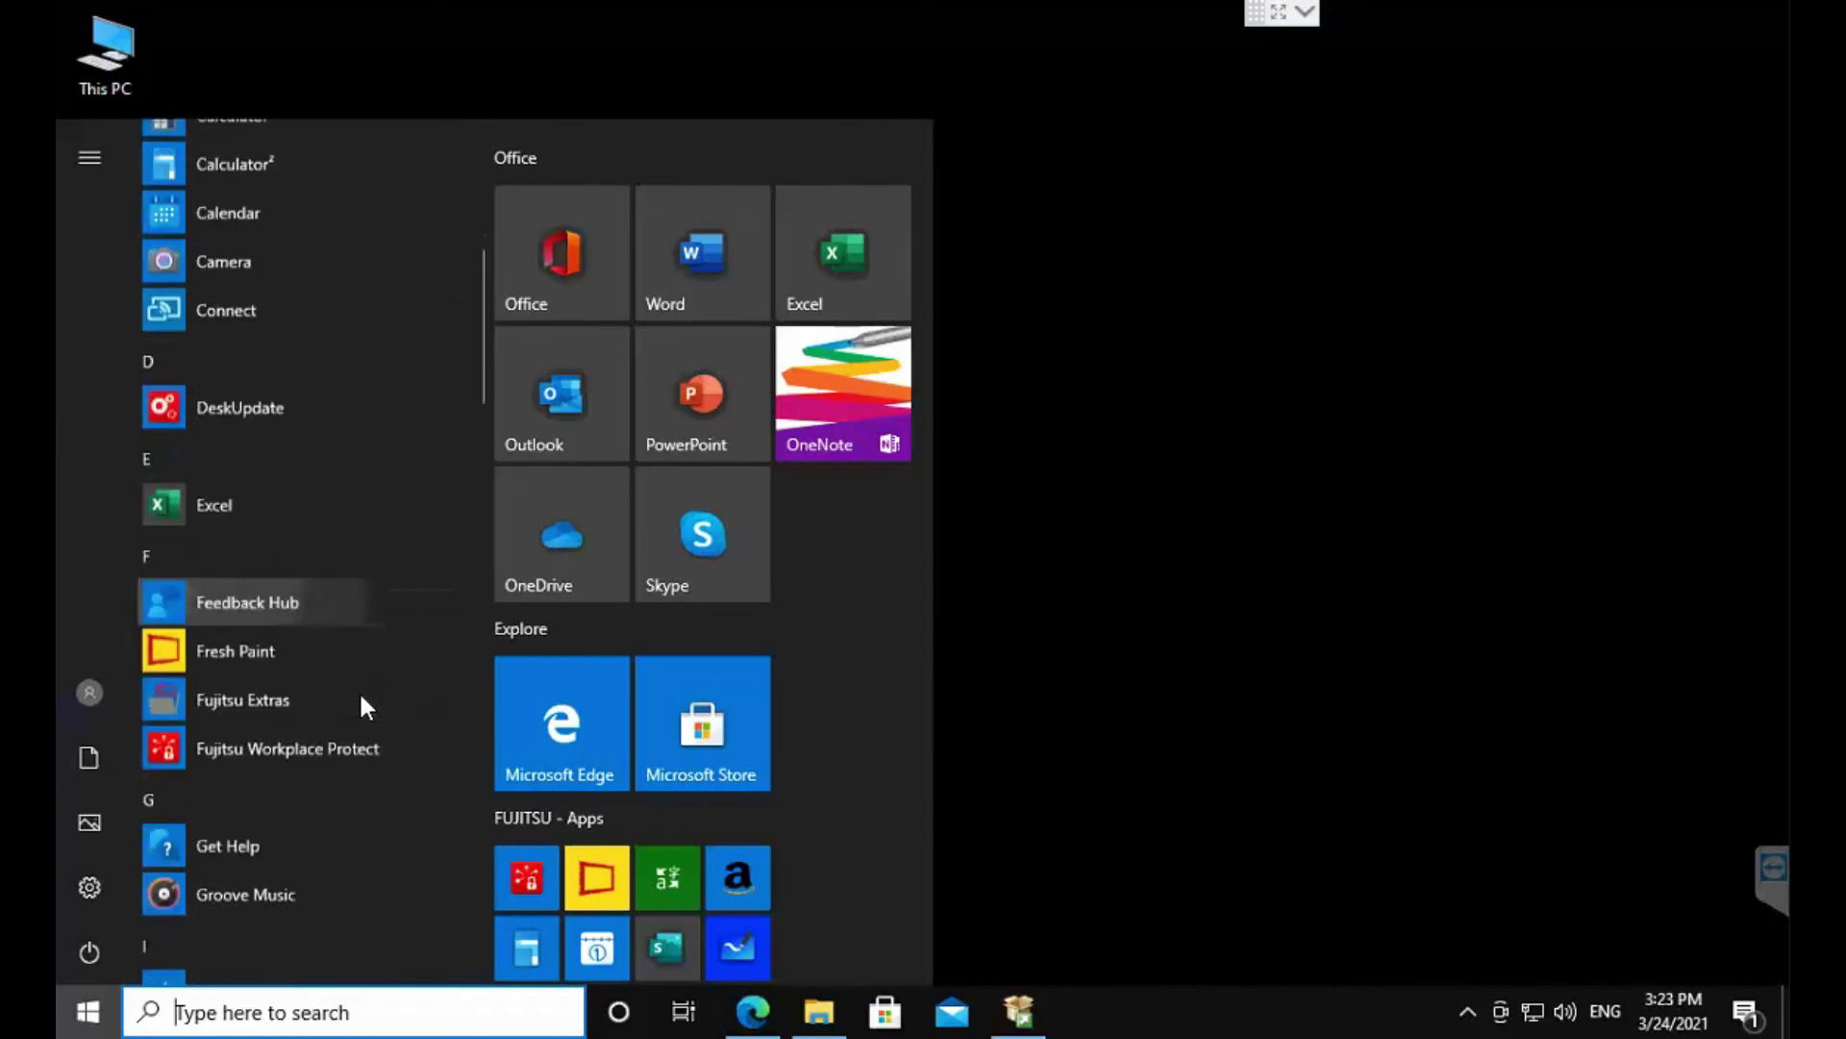
{"action": "scroll", "coordinate": [363, 710], "scroll_direction": "down", "scroll_amount": 5}
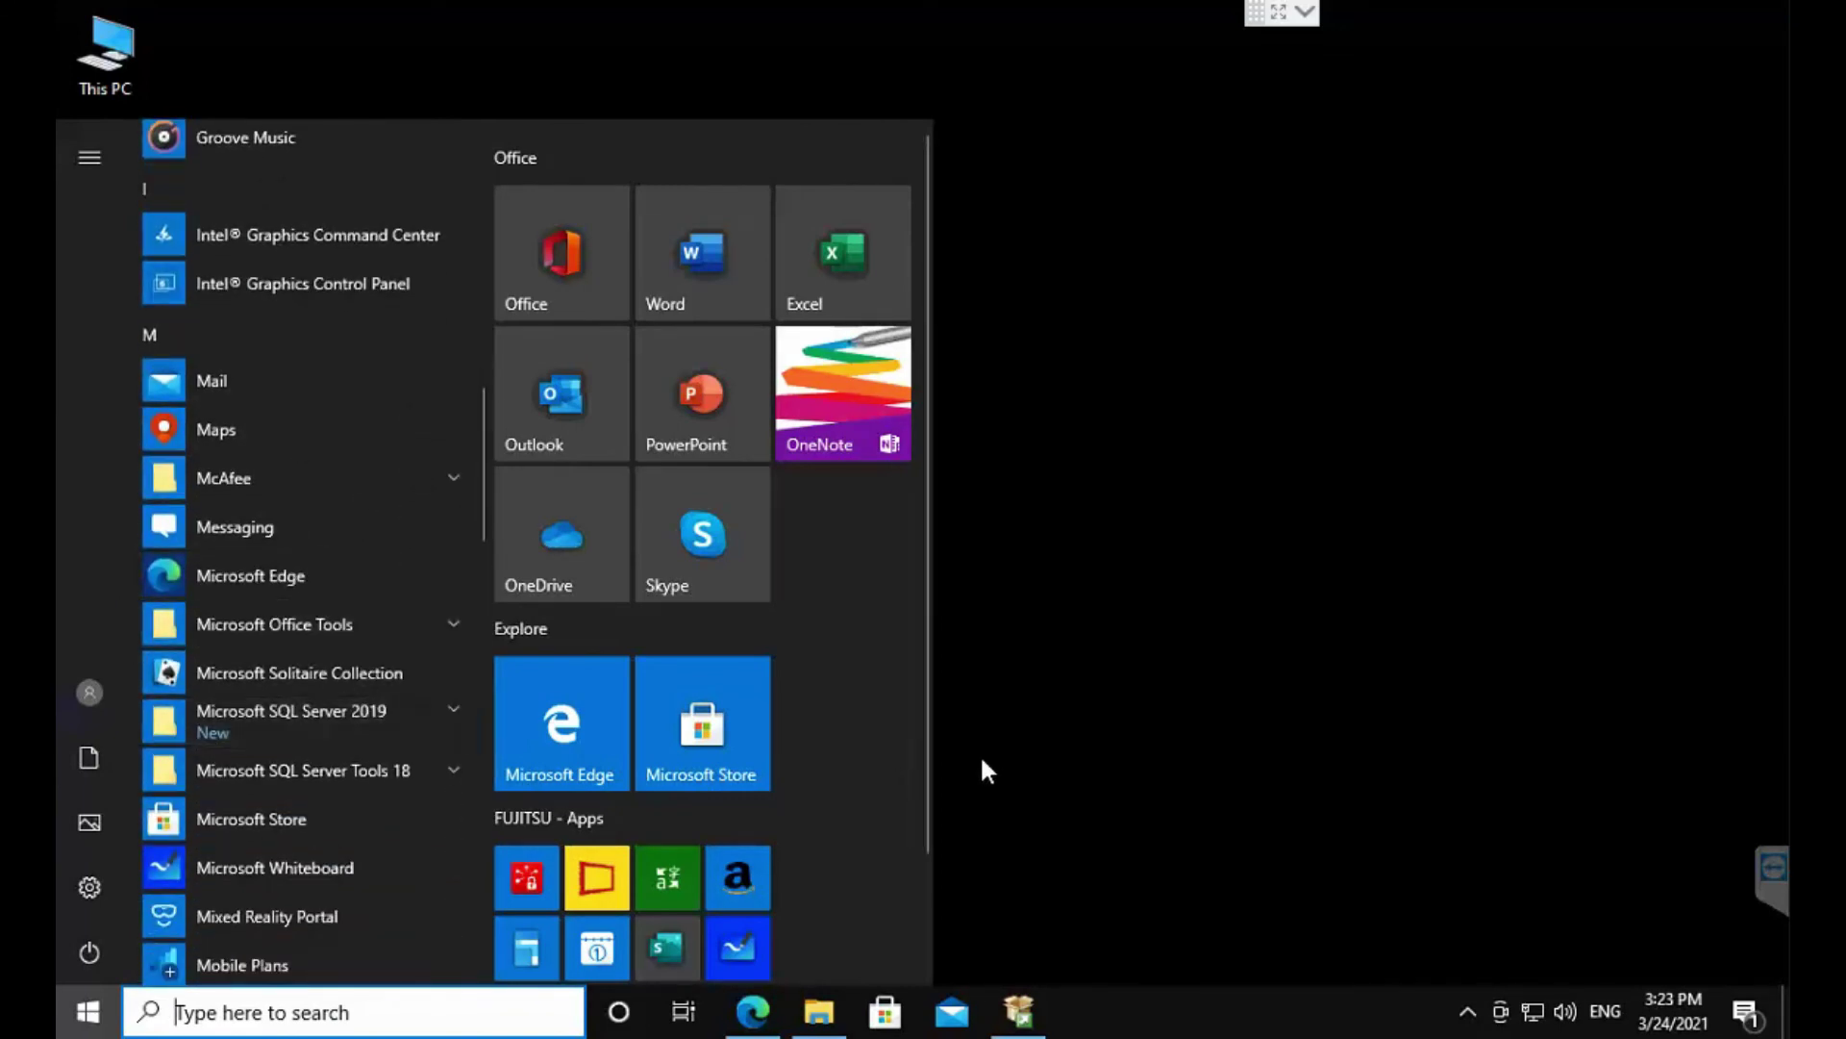
{"action": "left_click", "coordinate": [991, 762]}
Step: Launch Microsoft SQL Server Management Studio from the Microsoft SQL Server Tools 18 program group
{"action": "left_click", "coordinate": [87, 1010]}
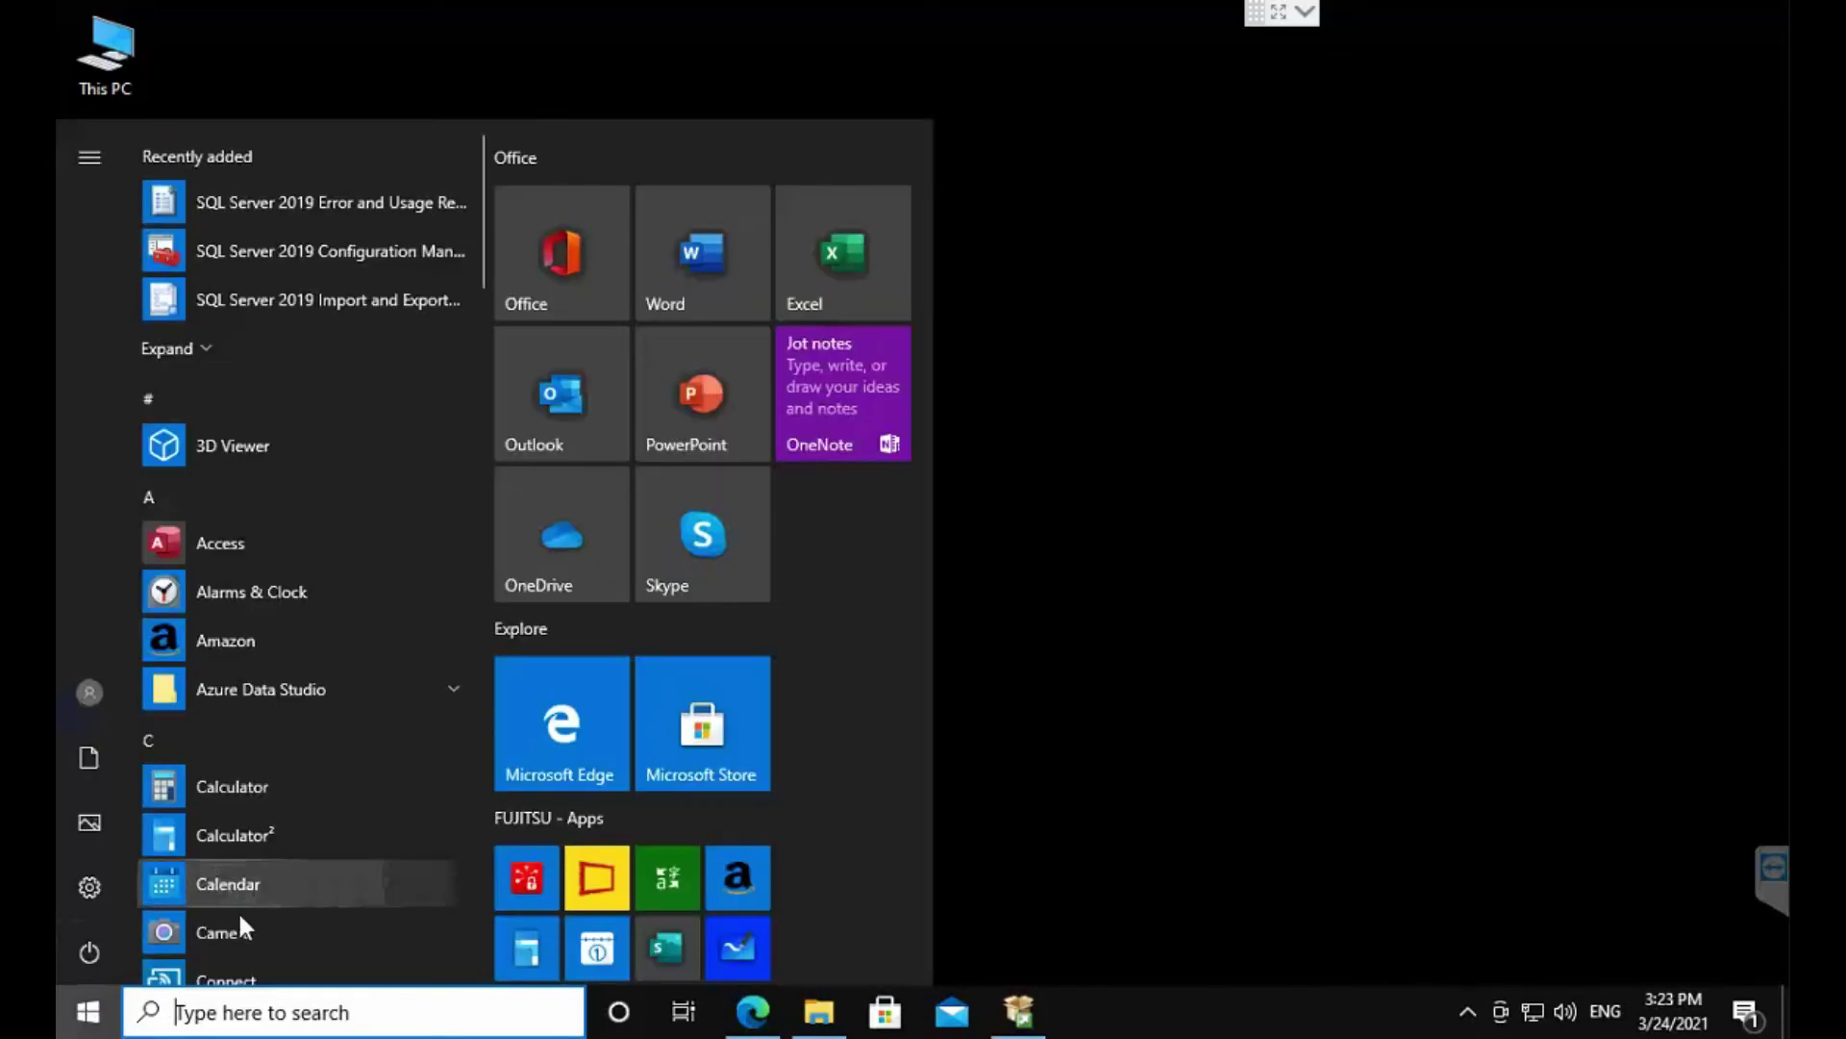
{"action": "scroll", "coordinate": [366, 867], "scroll_direction": "down", "scroll_amount": 6}
{"action": "scroll", "coordinate": [373, 854], "scroll_direction": "down", "scroll_amount": 7}
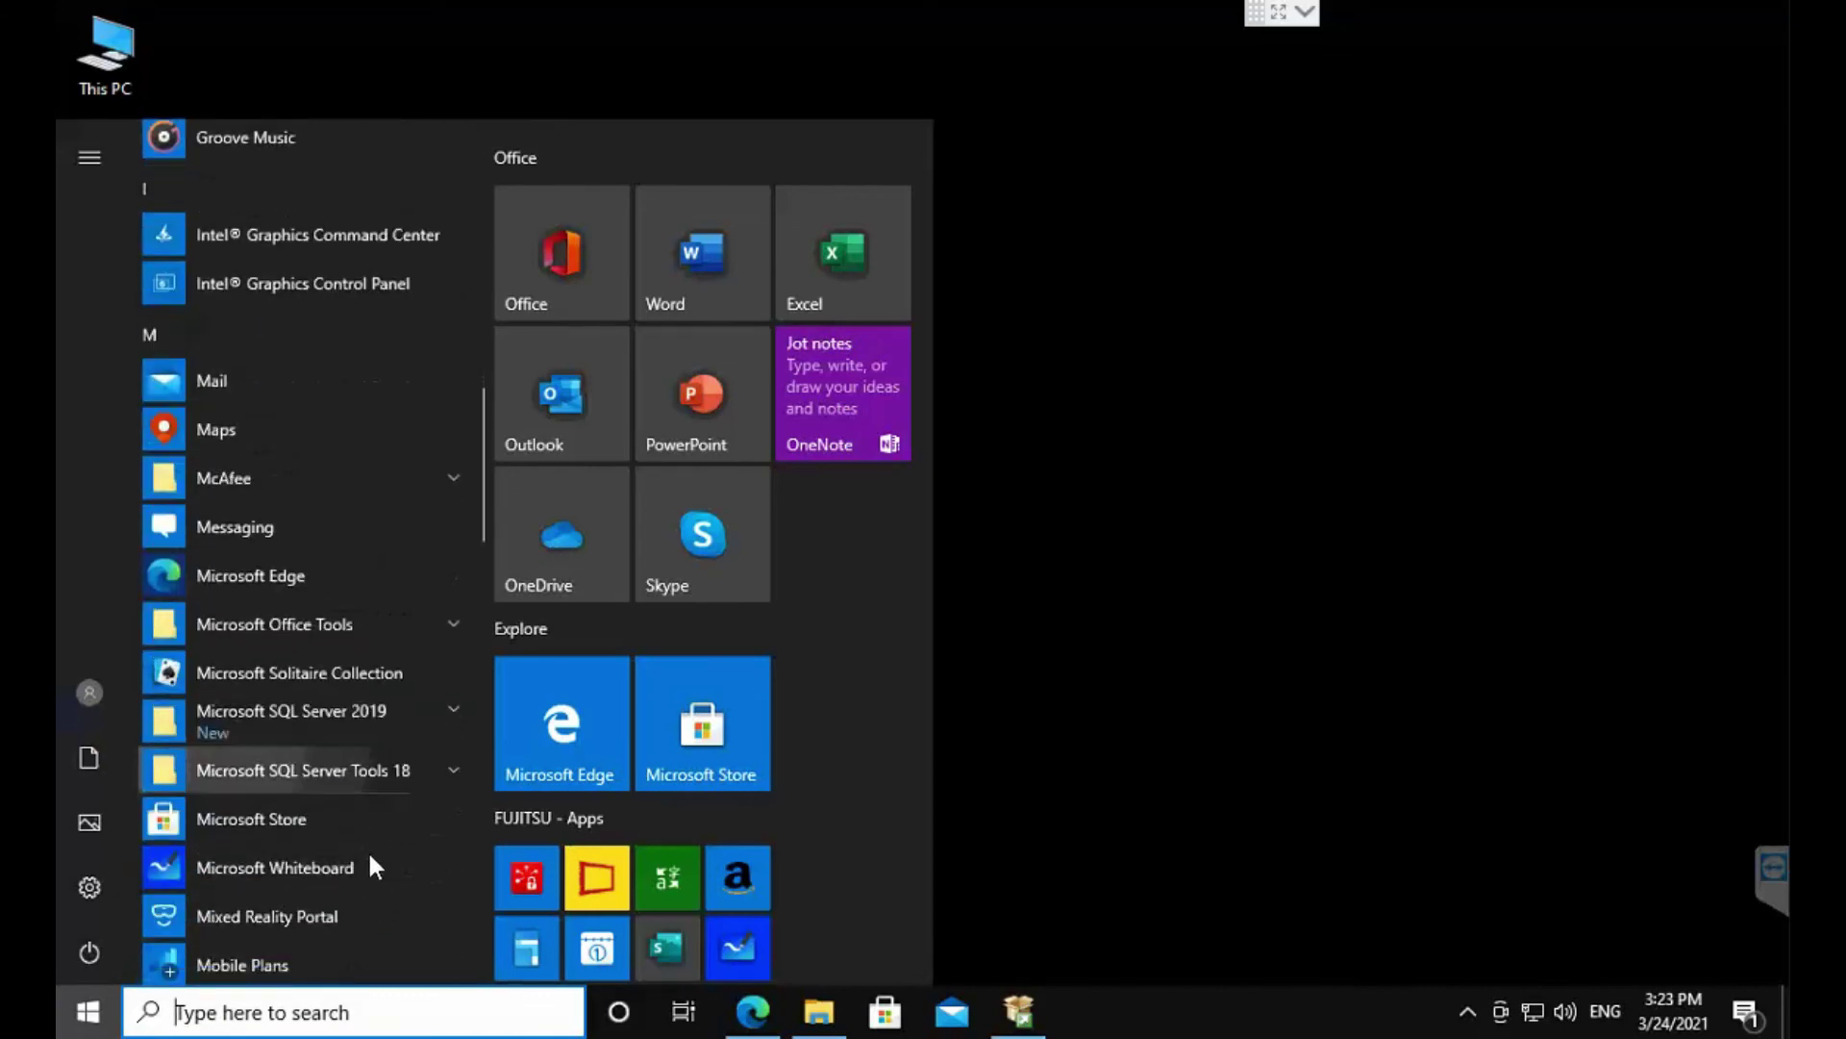
{"action": "left_click", "coordinate": [332, 642]}
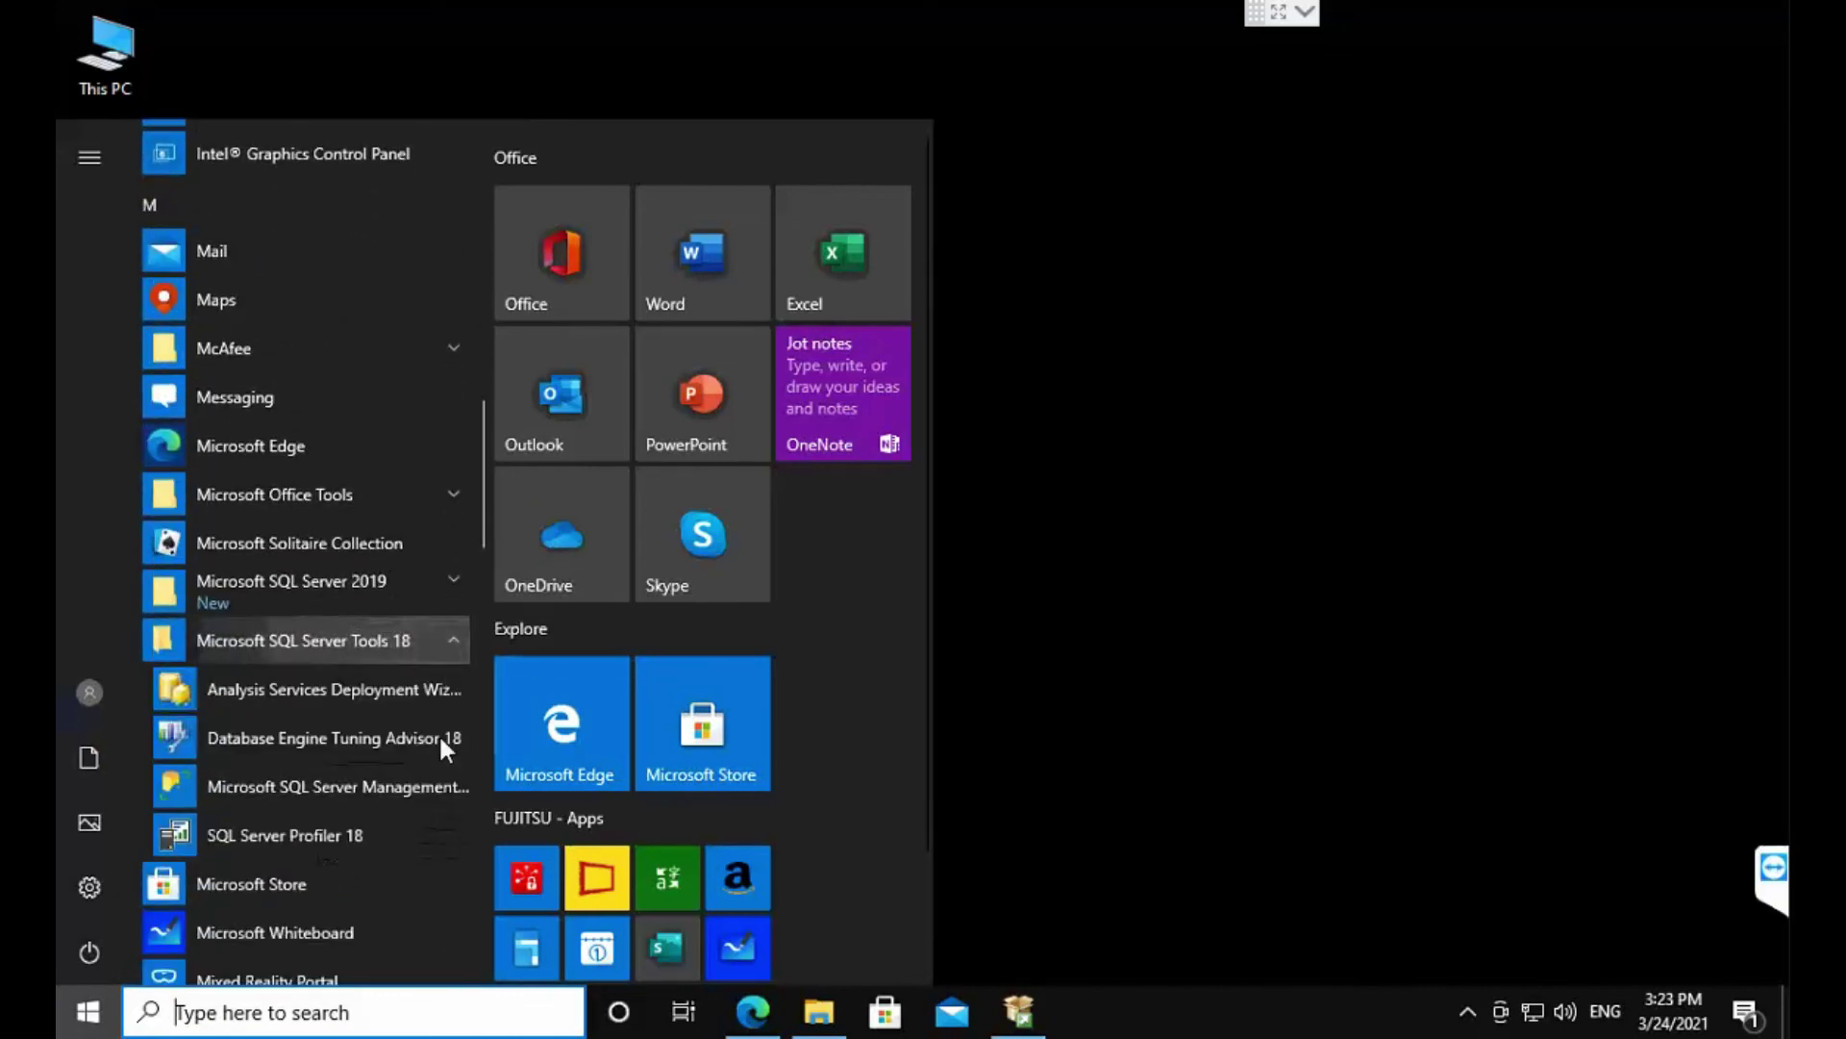
{"action": "left_click", "coordinate": [385, 785]}
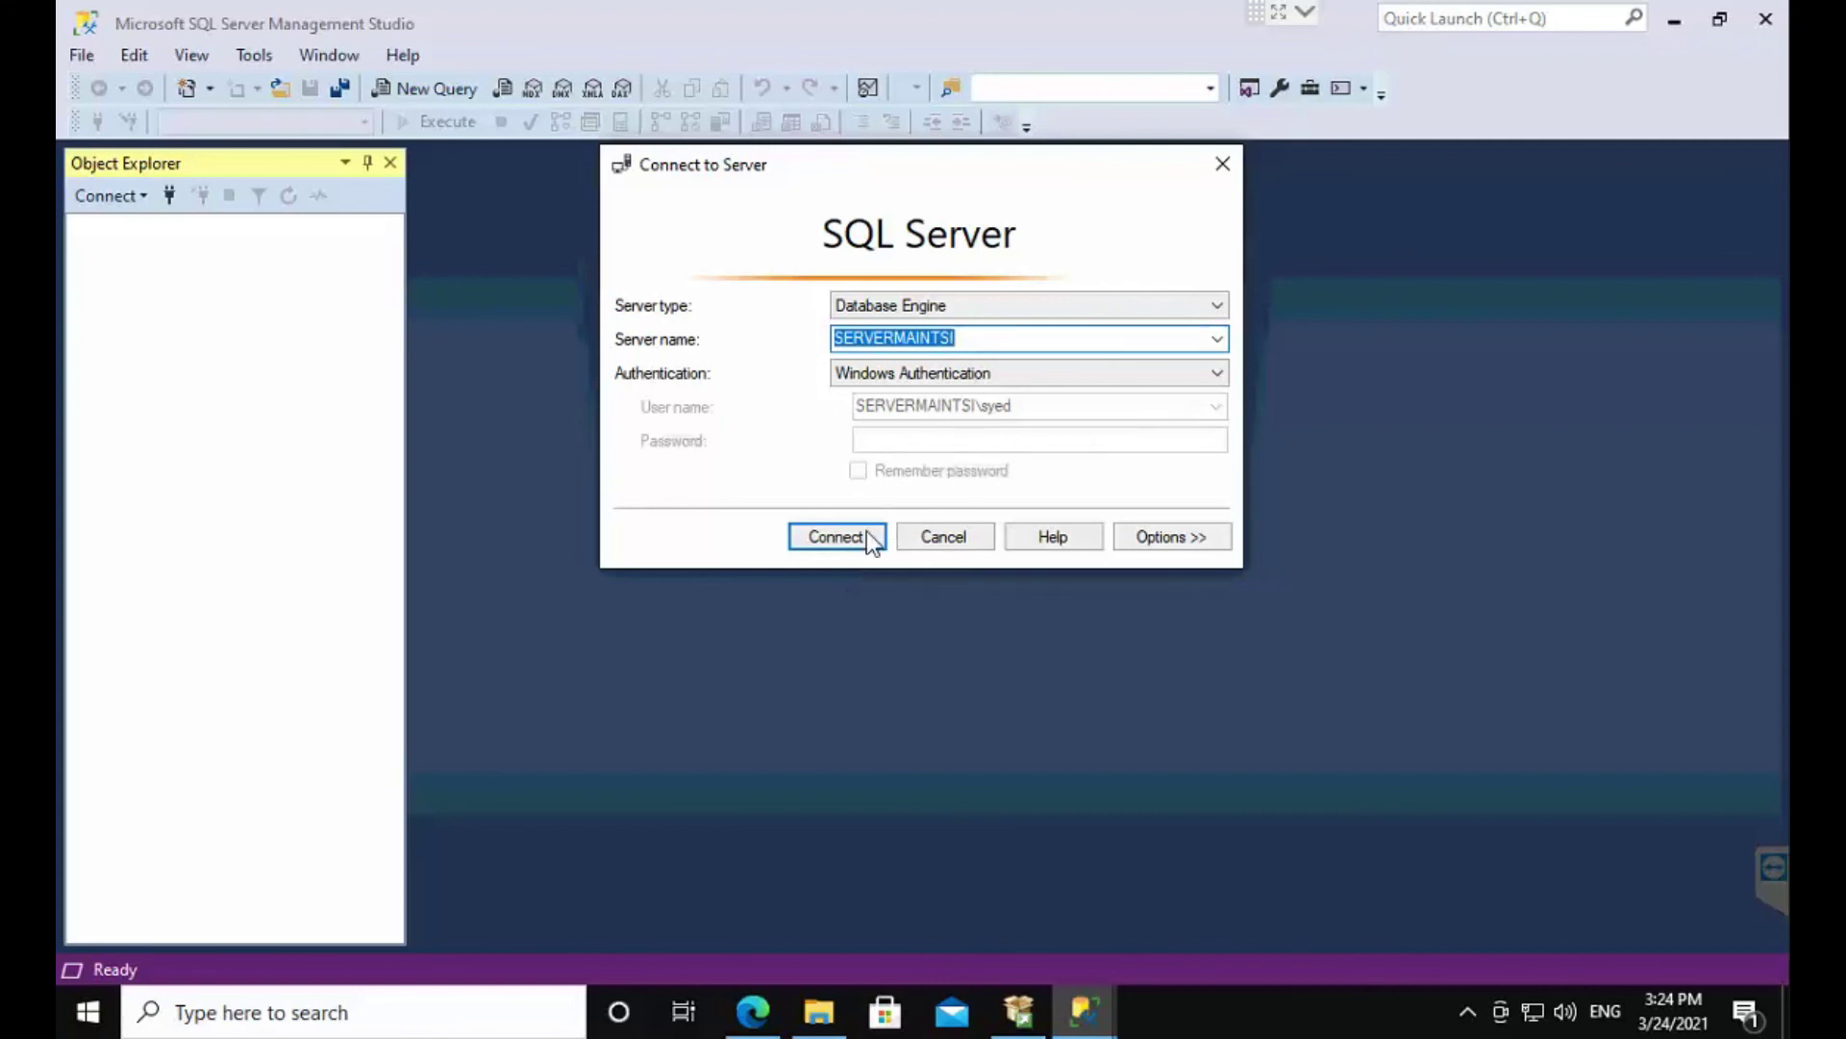
Step: Try SQL Server Authentication for the server connection with sa as the login
{"action": "left_click", "coordinate": [948, 373]}
{"action": "left_click", "coordinate": [939, 414]}
{"action": "left_click", "coordinate": [936, 414]}
{"action": "type", "text": "sa"}
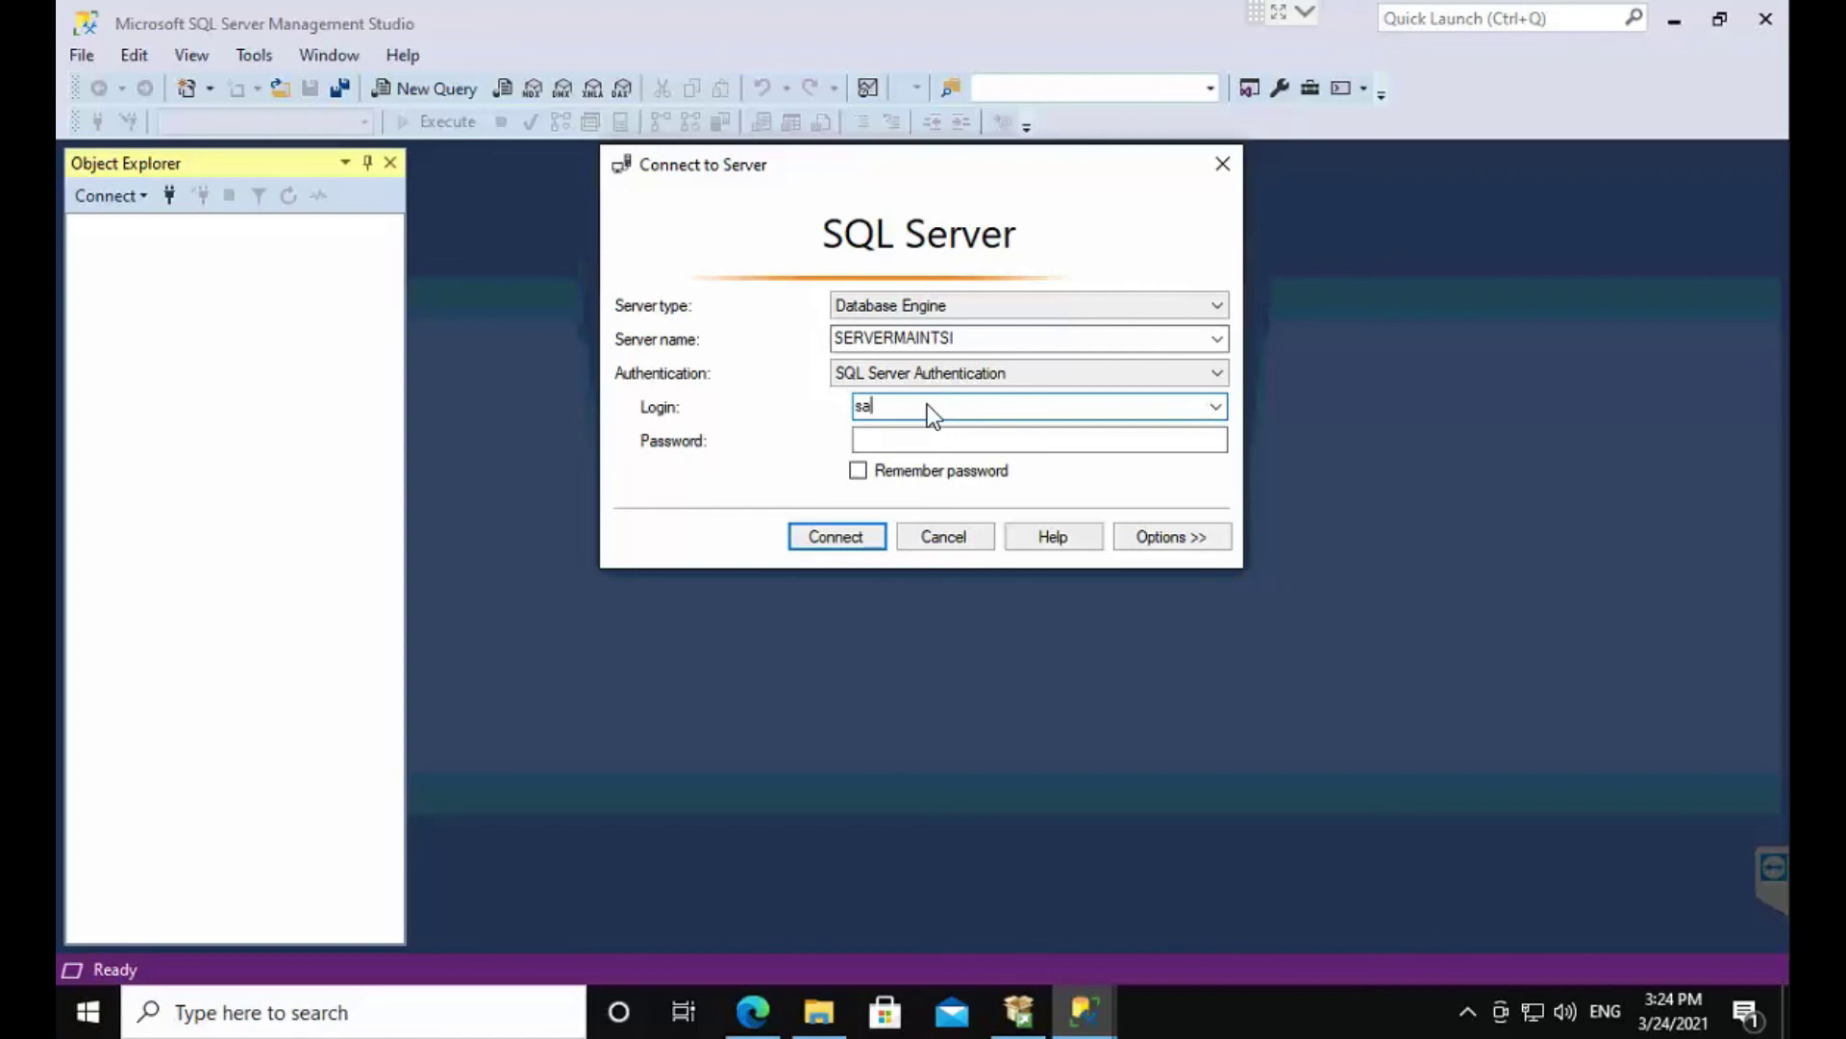
Step: Connect to the SERVERMAINTSI database engine with Windows Authentication and expand its Databases folder
{"action": "left_click", "coordinate": [955, 375]}
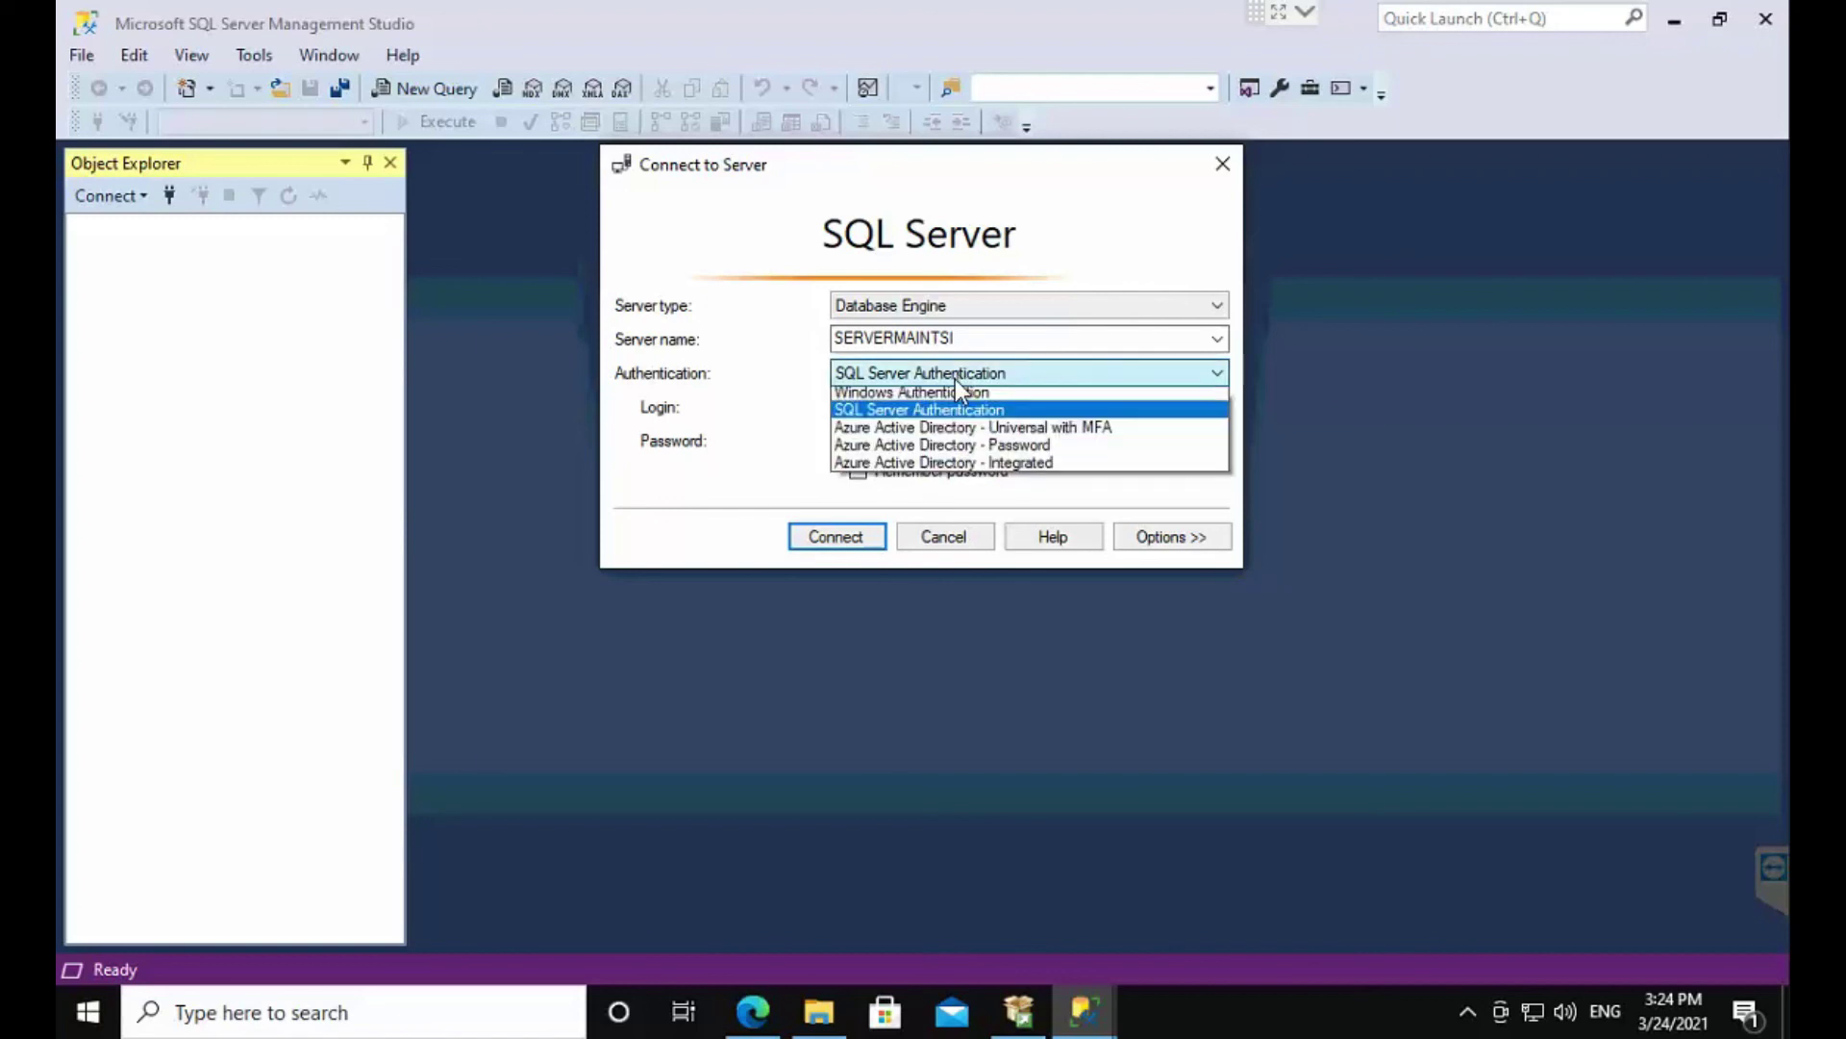
{"action": "left_click", "coordinate": [946, 402]}
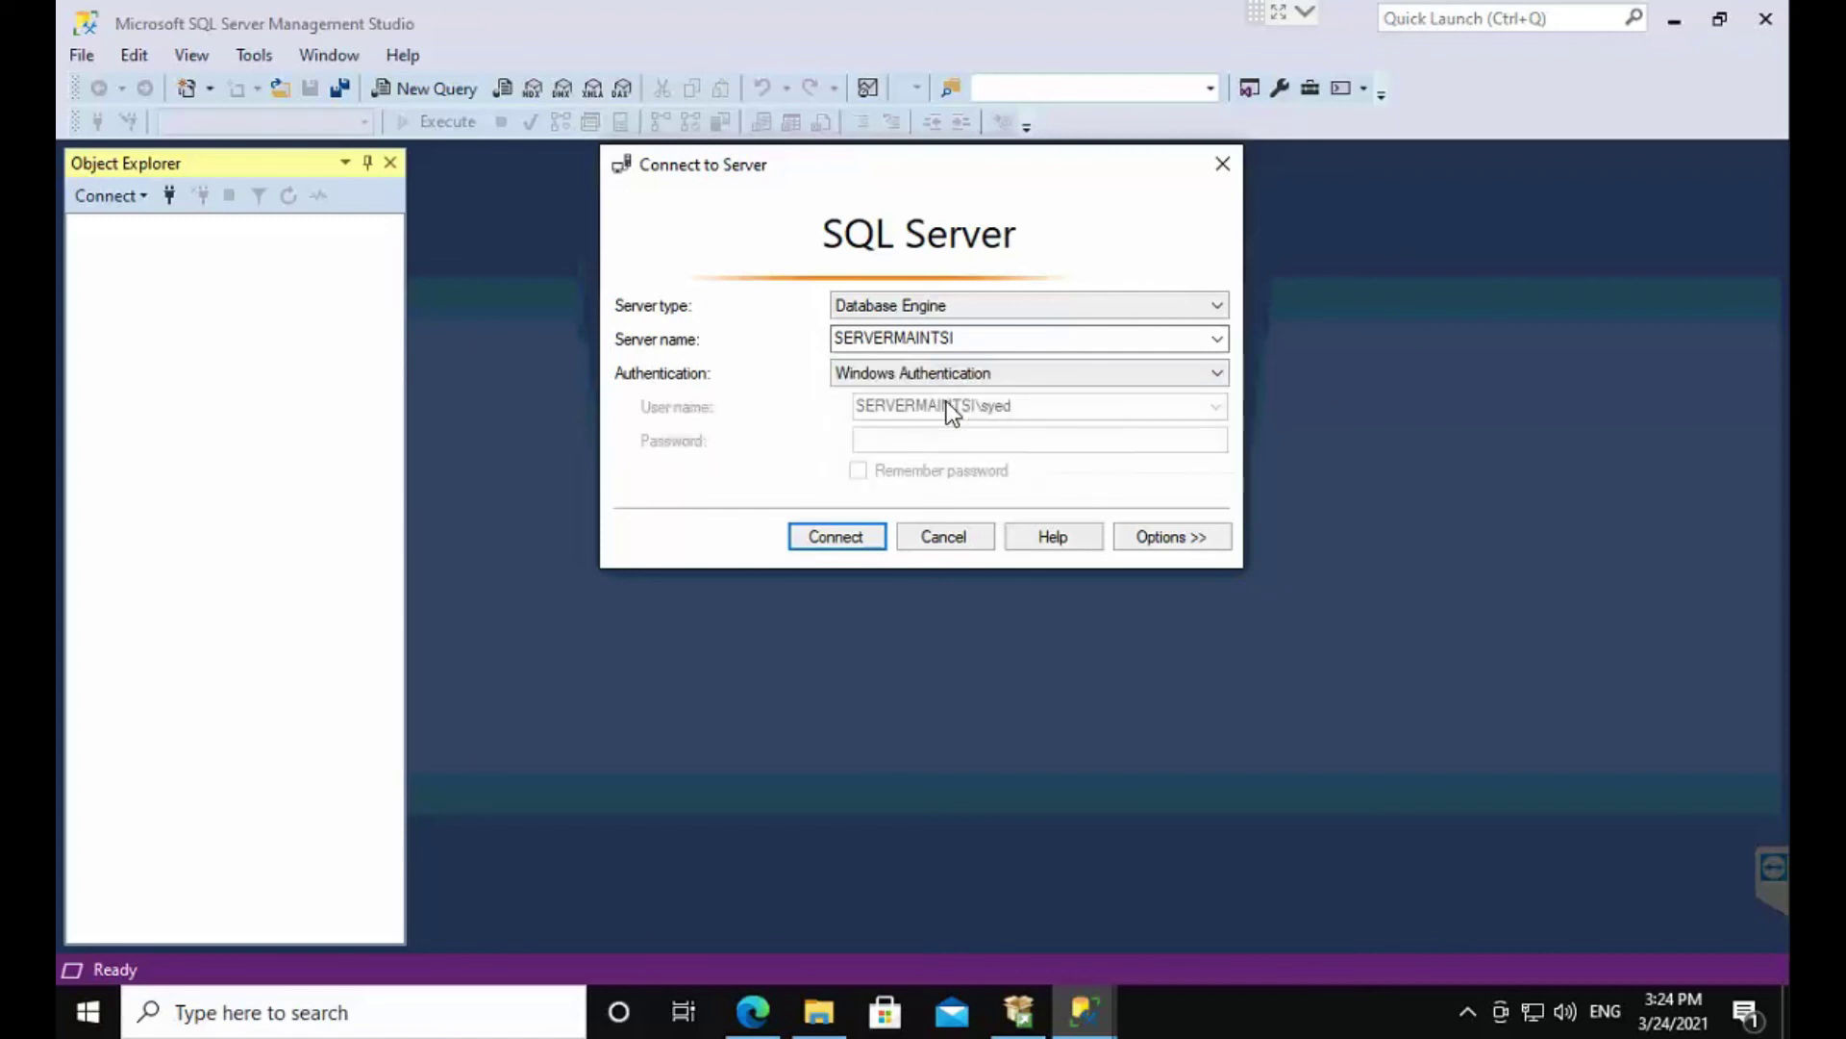
{"action": "left_click", "coordinate": [844, 542]}
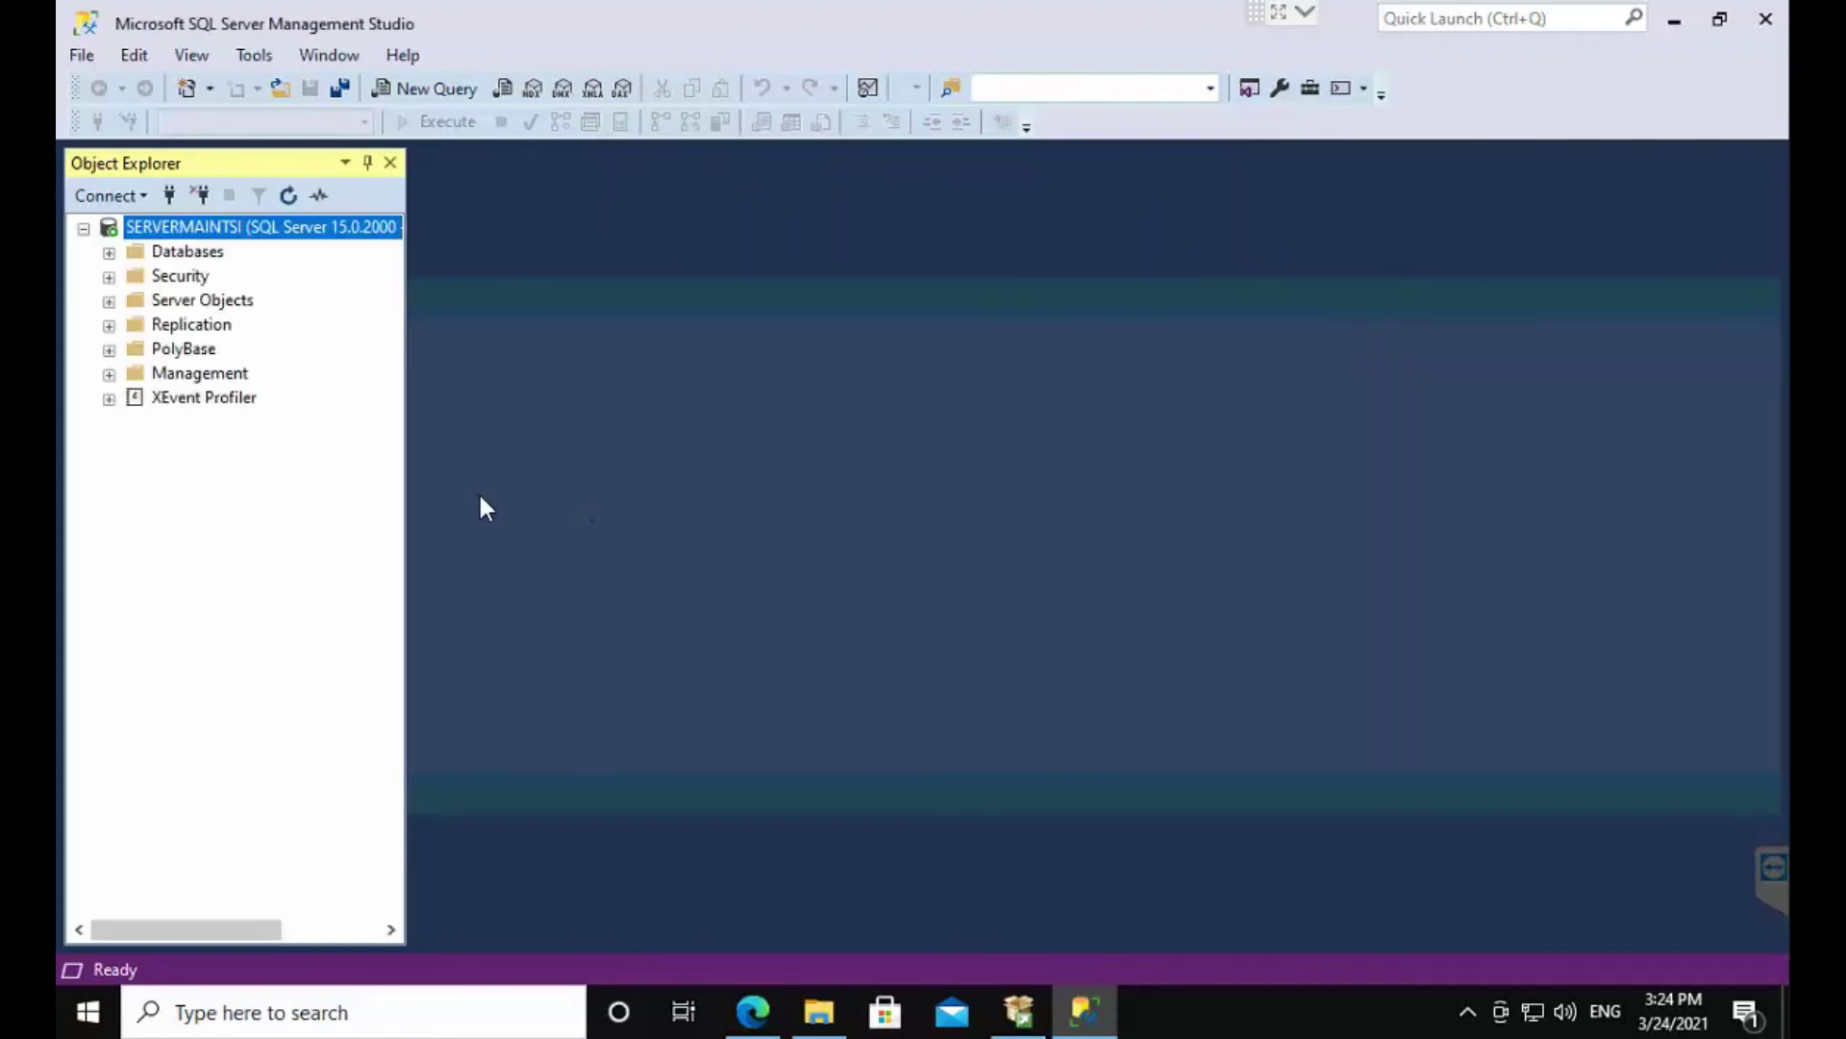
{"action": "double_click", "coordinate": [210, 254]}
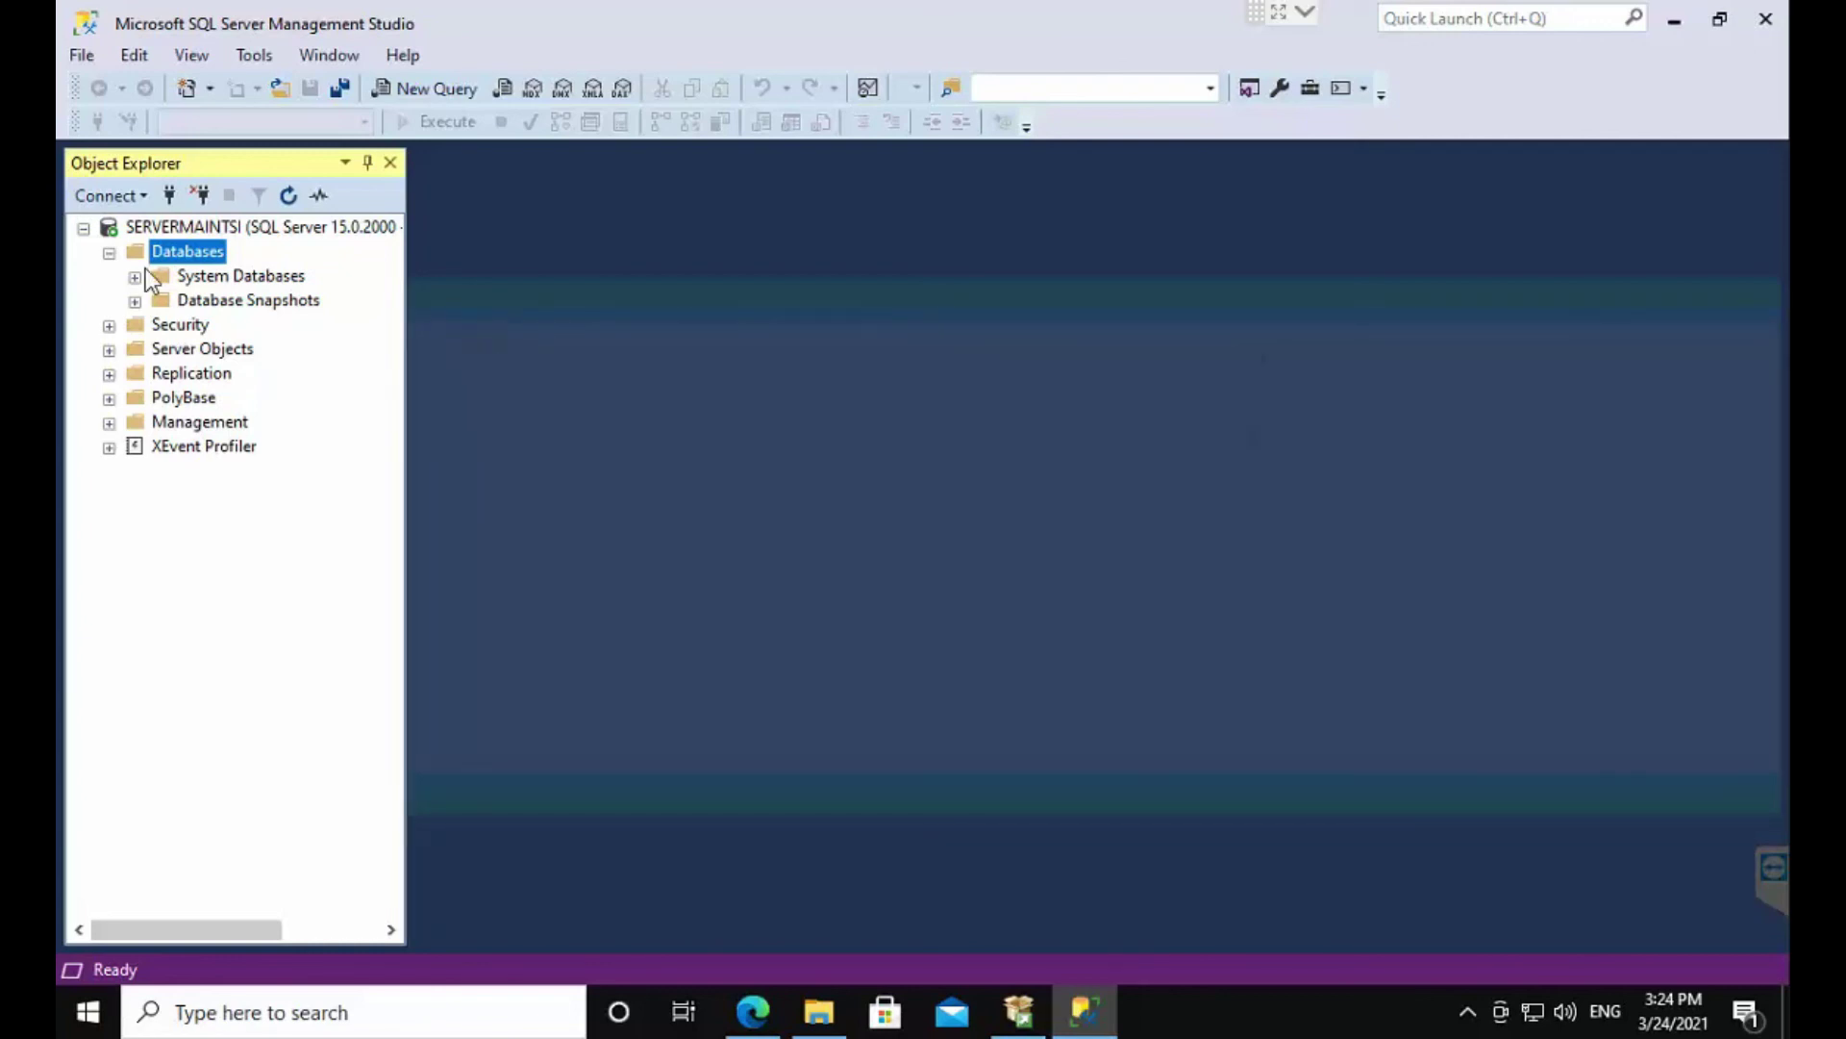
{"action": "left_click", "coordinate": [322, 234]}
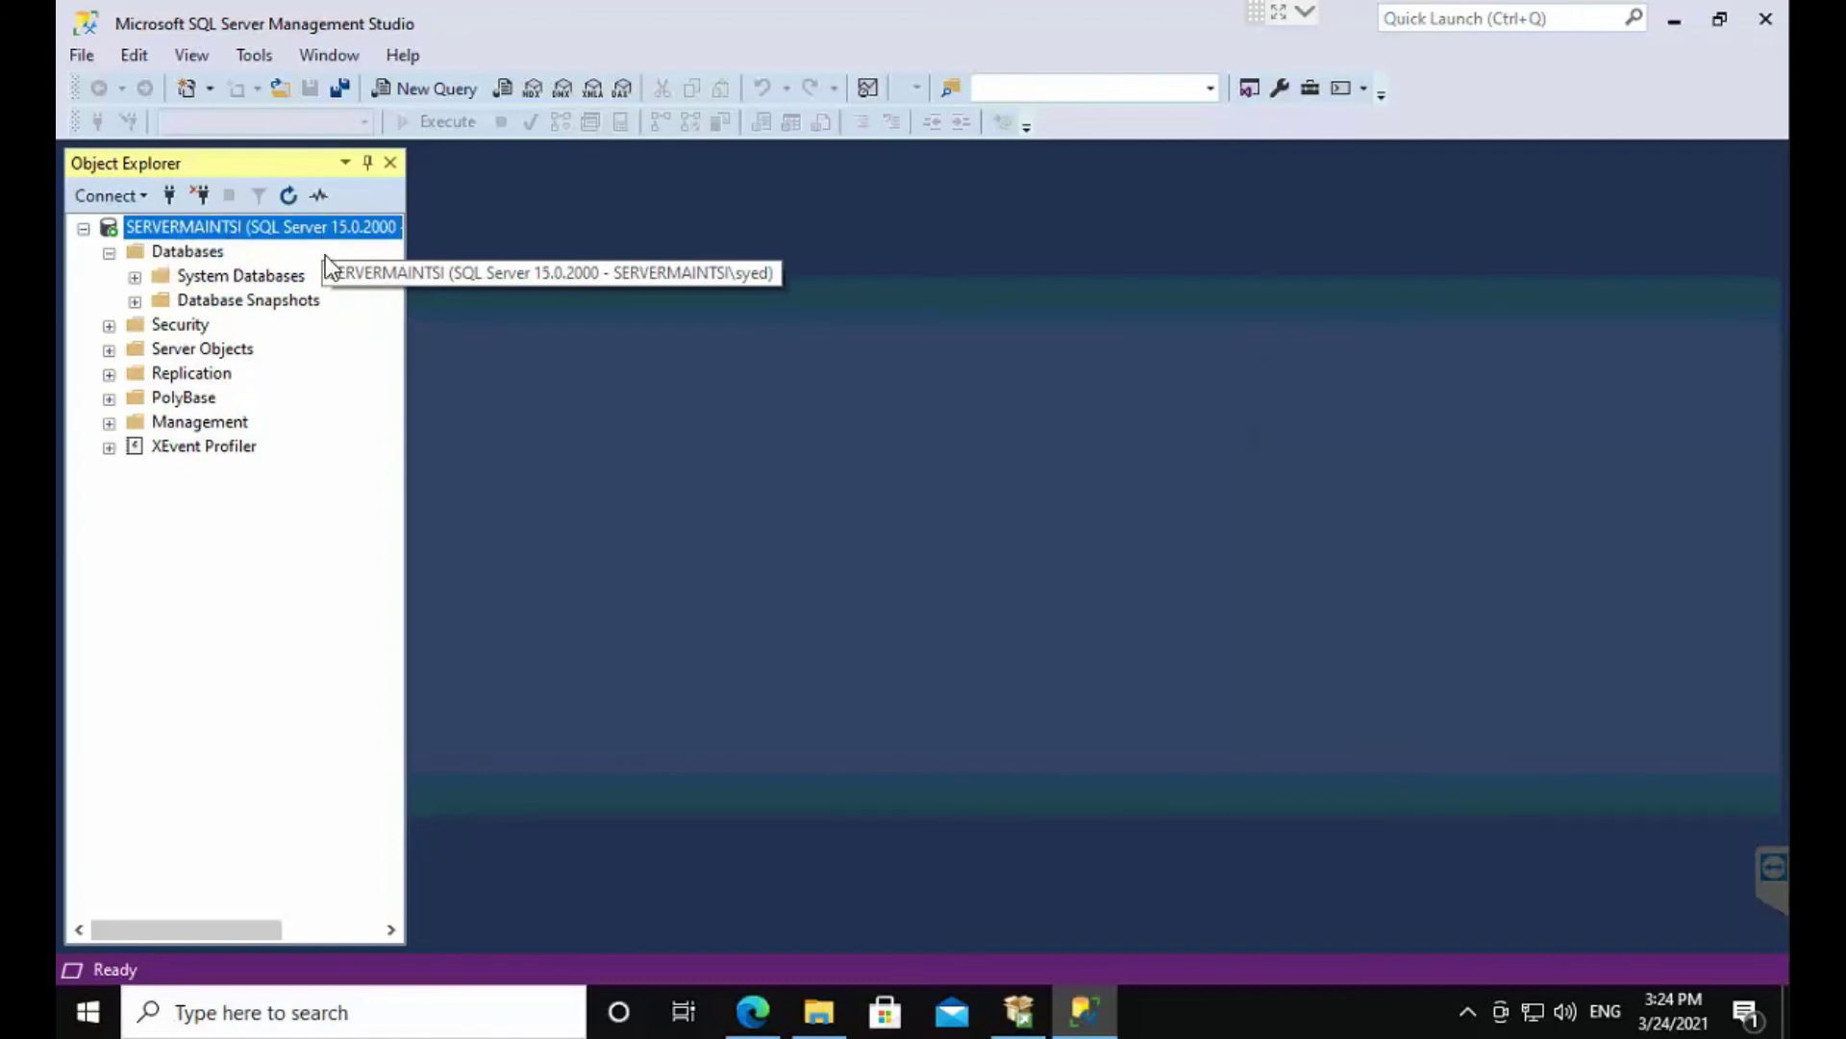